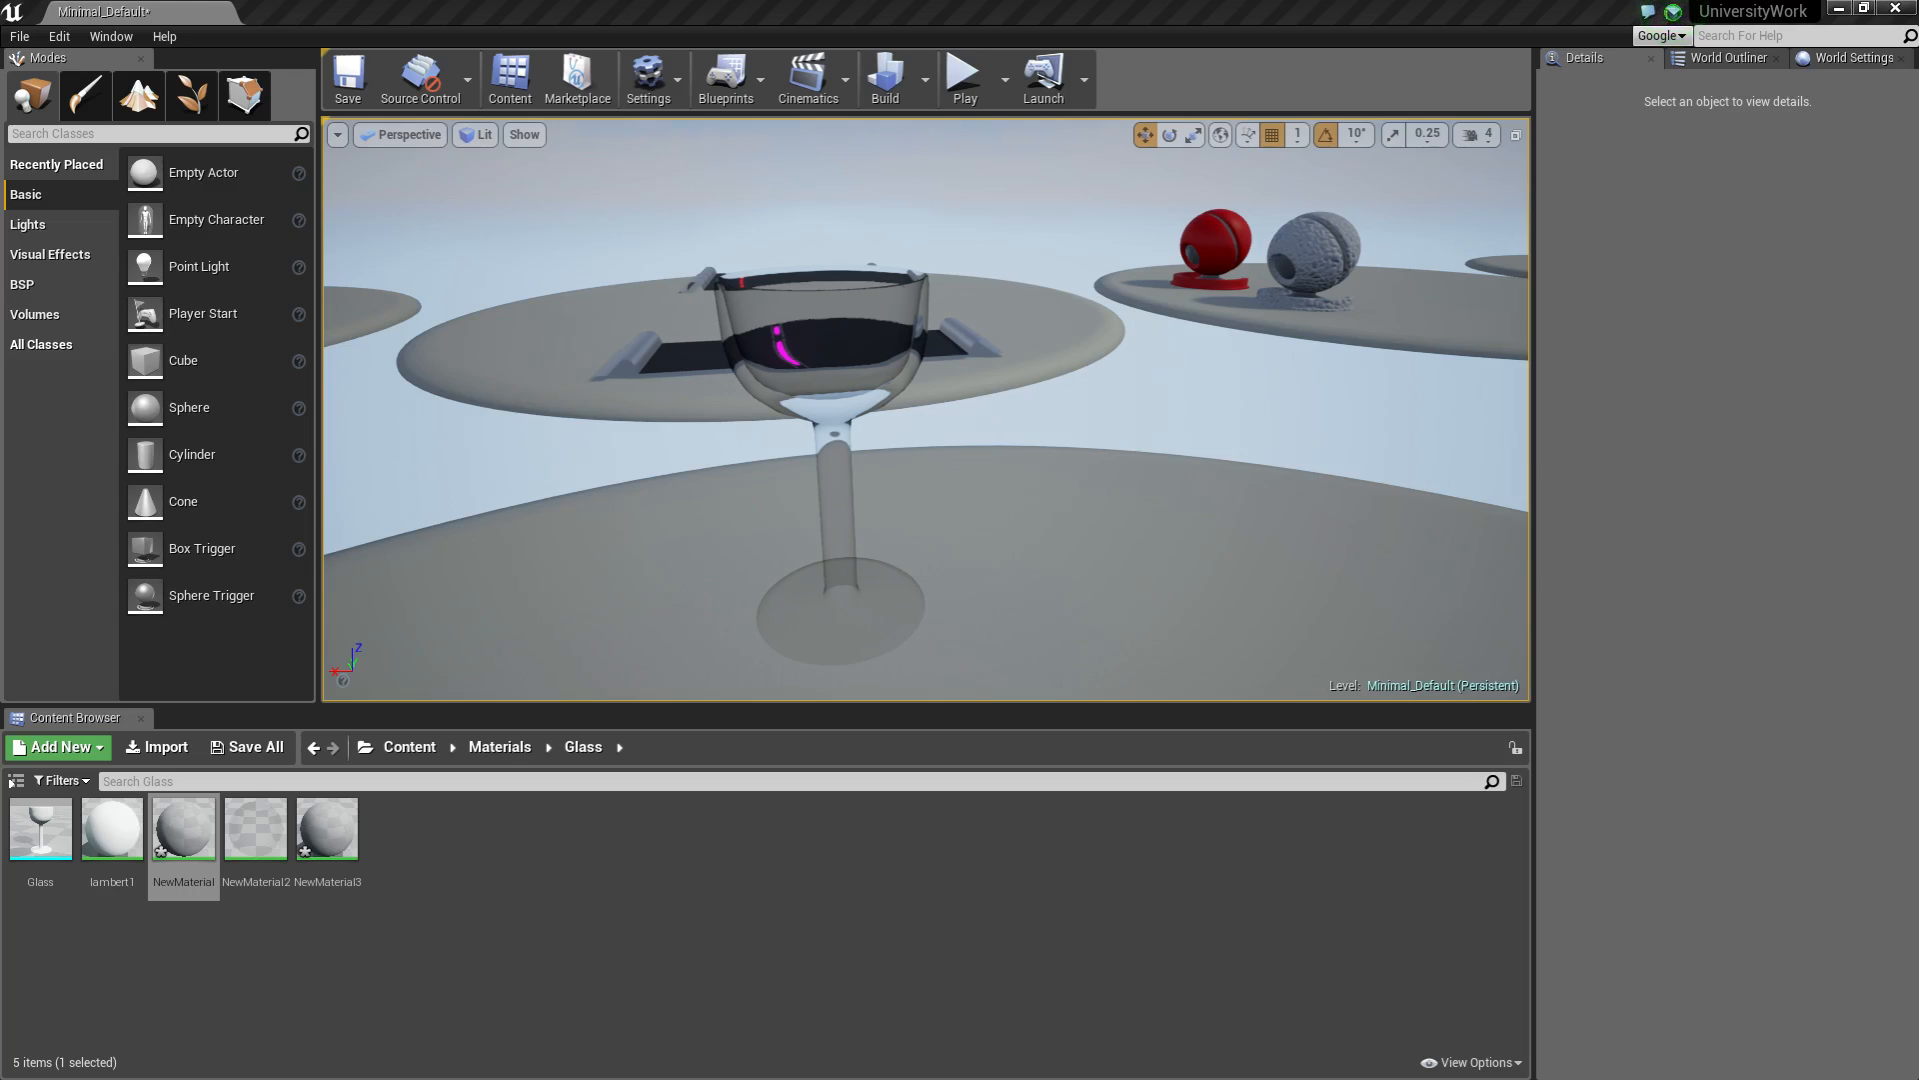
Select the wine glass in the level and open its NewMaterial3 material for editing.
{"action": "right_click_drag", "start_coordinate": [926, 409], "coordinate": [1659, 374]}
{"action": "right_click_drag", "start_coordinate": [1120, 240], "coordinate": [960, 309]}
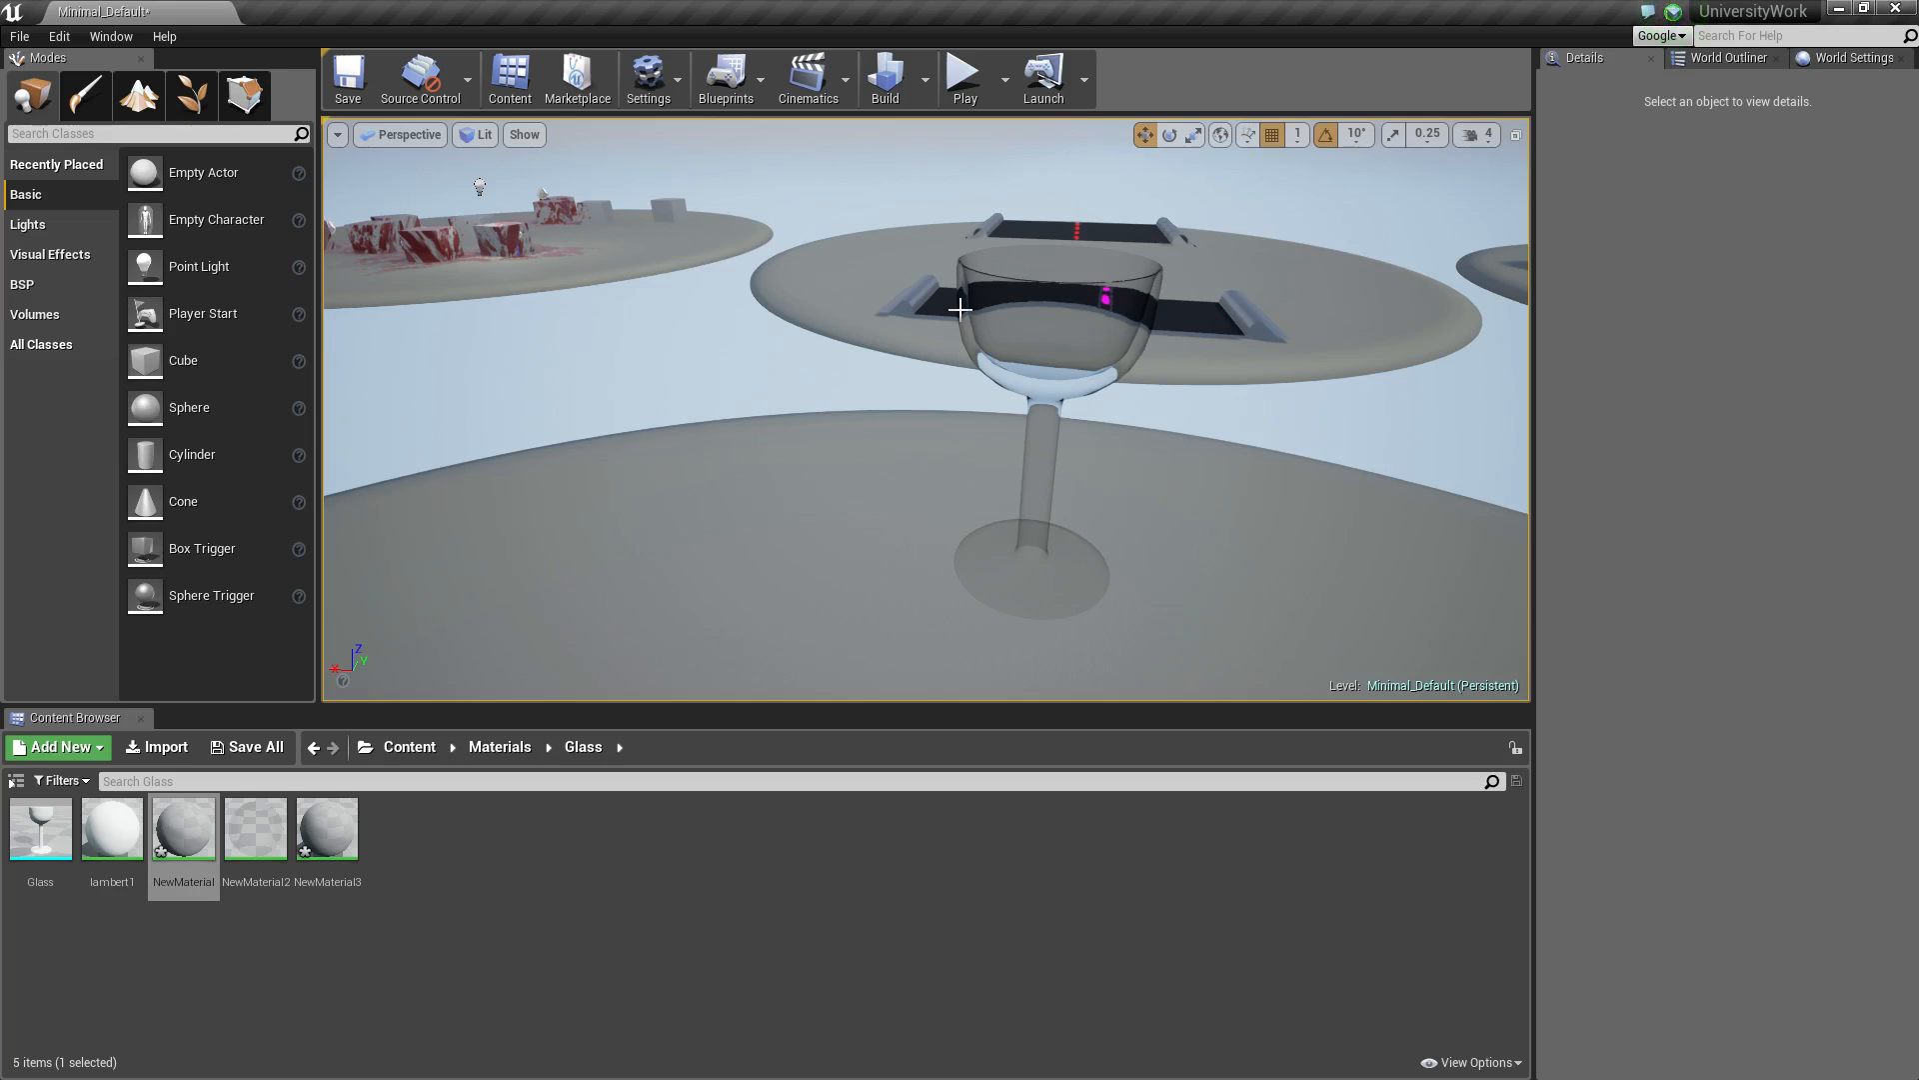
{"action": "right_click_drag", "start_coordinate": [960, 308], "coordinate": [1040, 315]}
{"action": "left_click", "coordinate": [1060, 378]}
{"action": "key", "text": "f"}
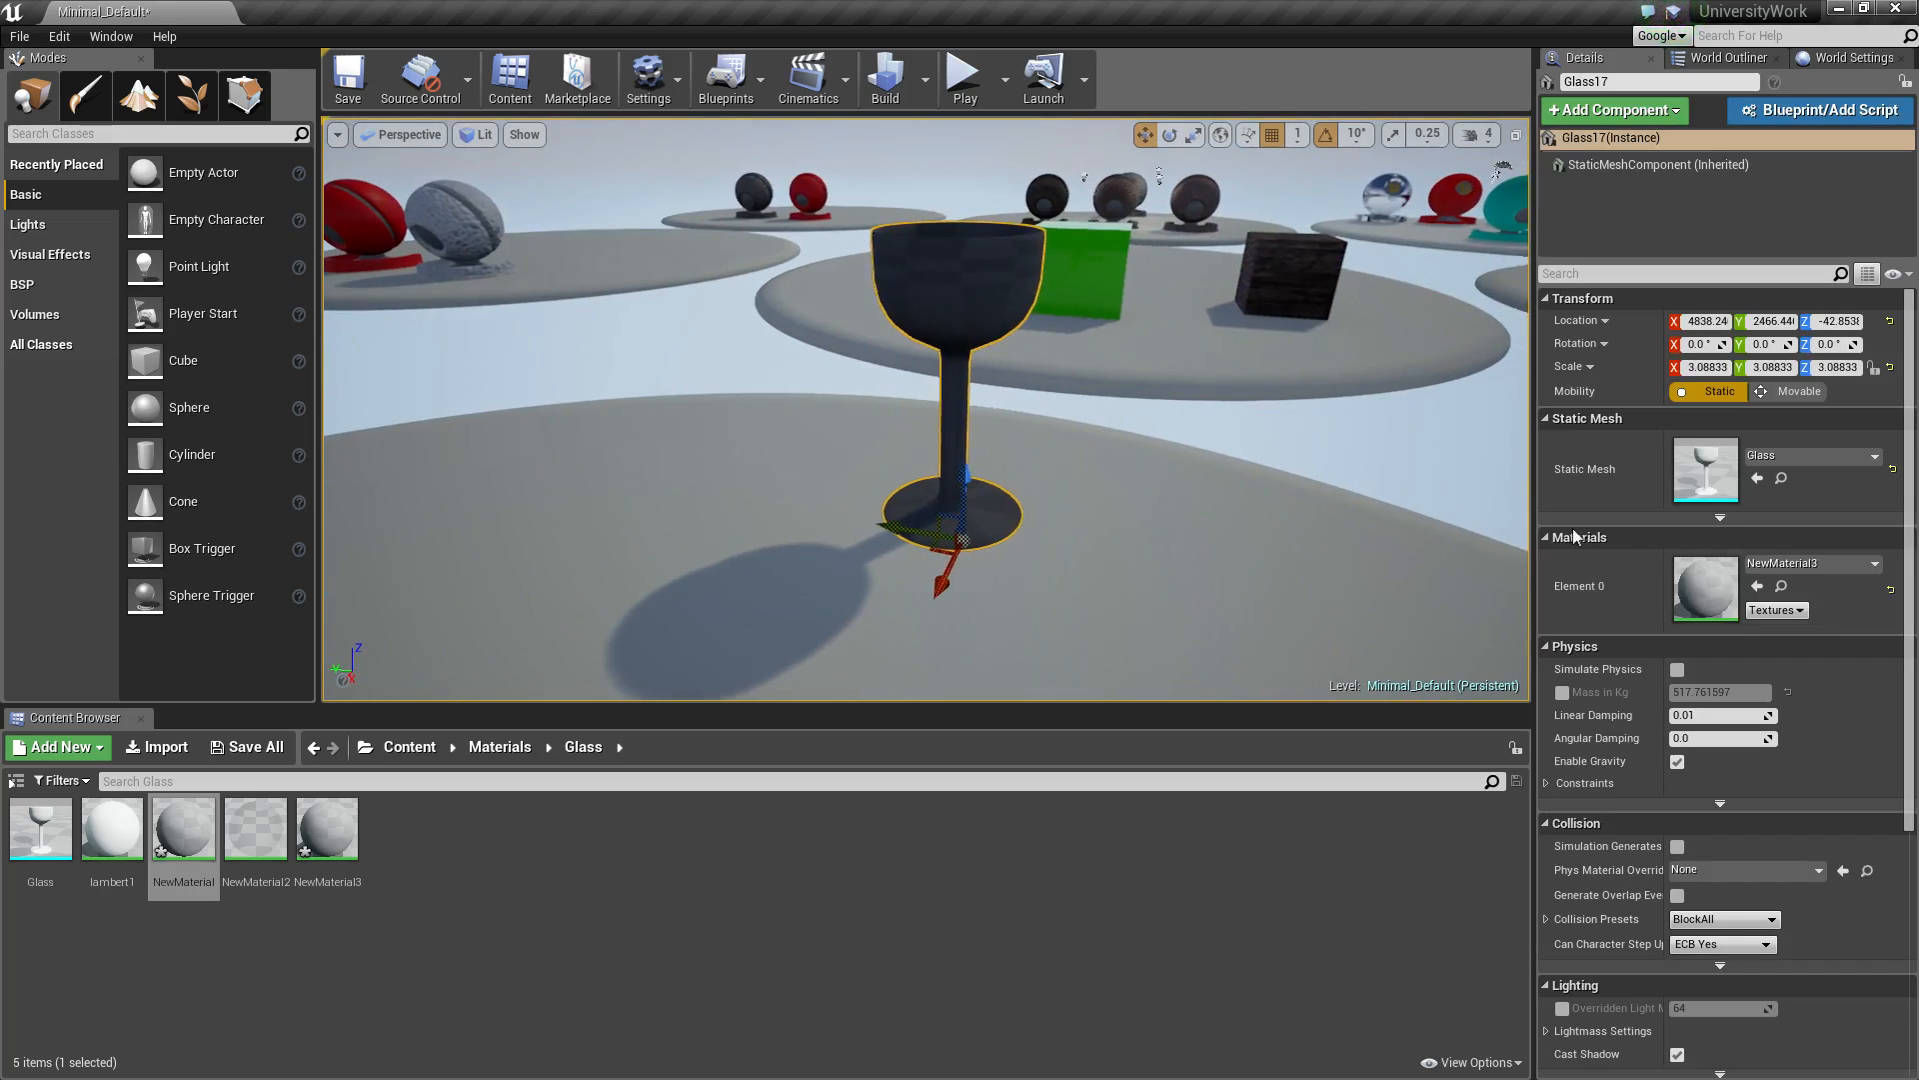
{"action": "double_click", "coordinate": [350, 857]}
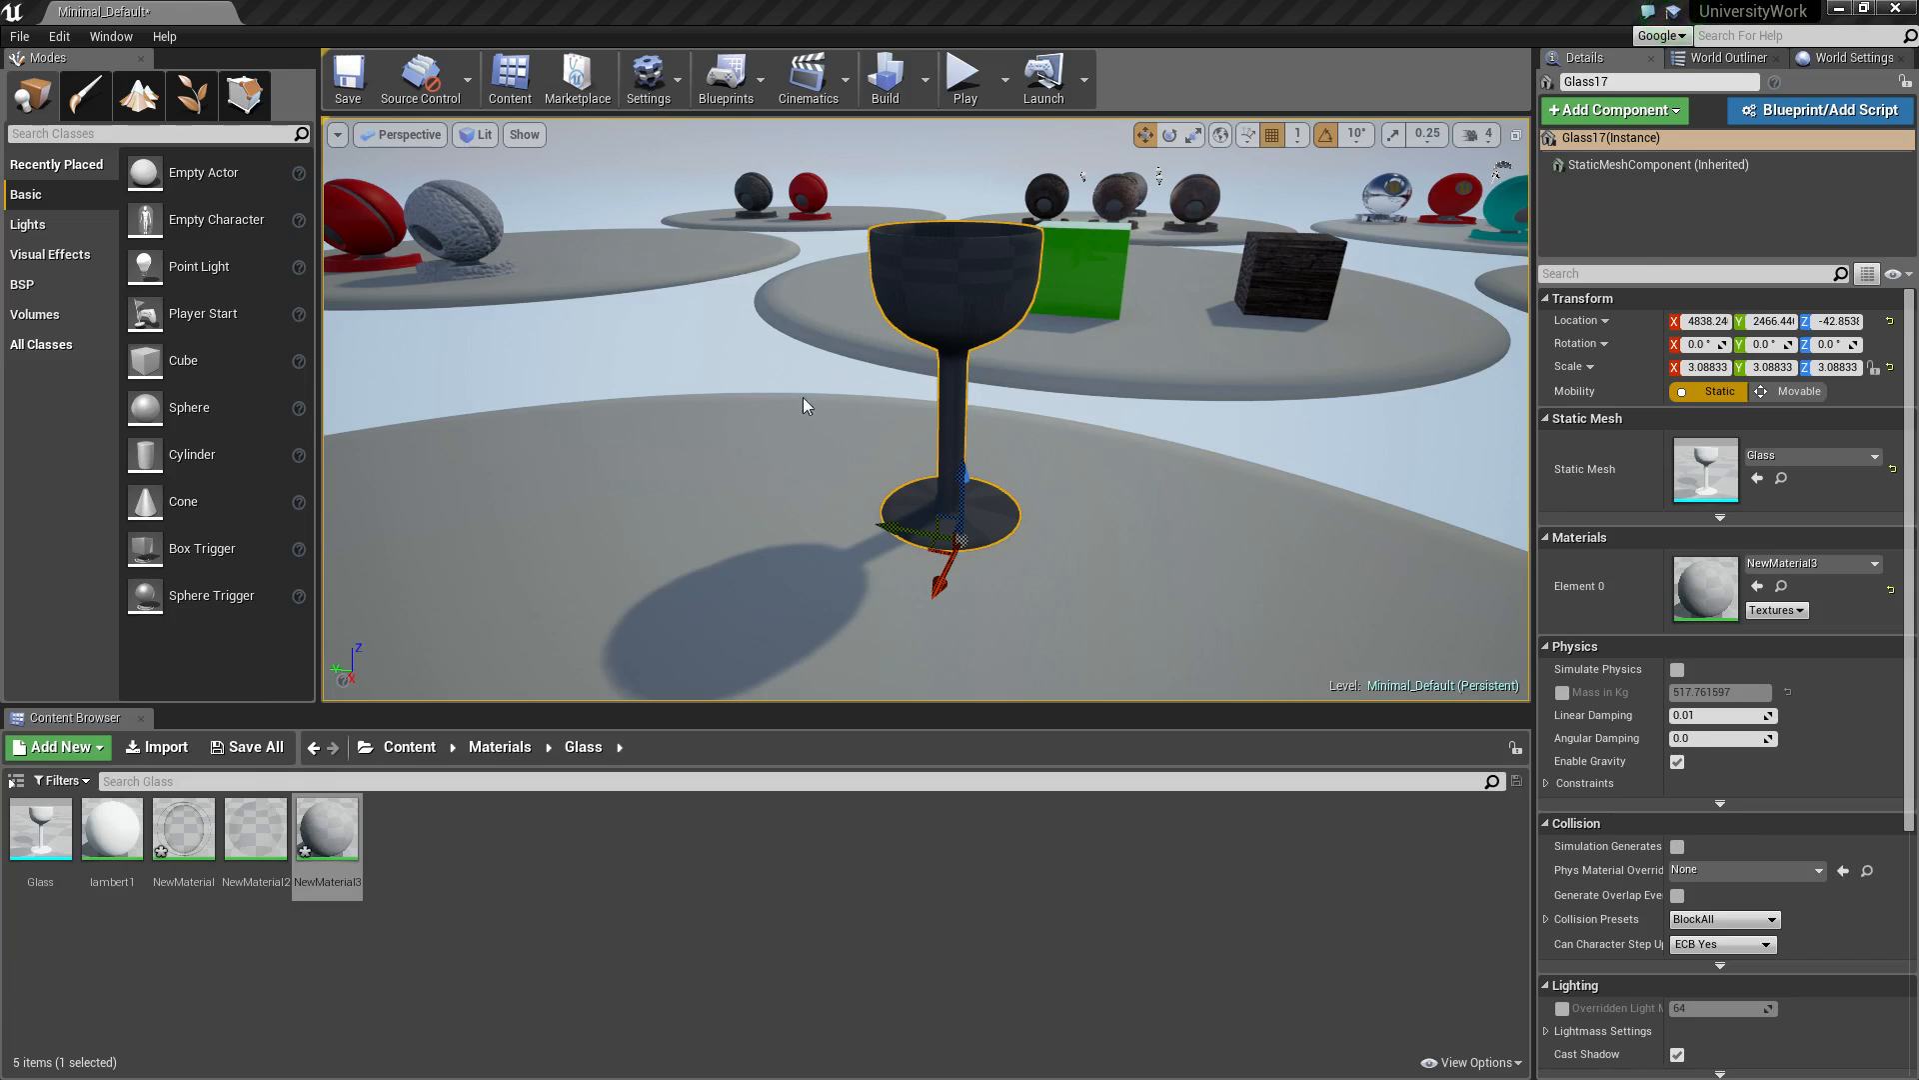
Set the material's blend mode to Translucent.
{"action": "scroll", "coordinate": [1065, 273], "scroll_direction": "down", "scroll_amount": 1}
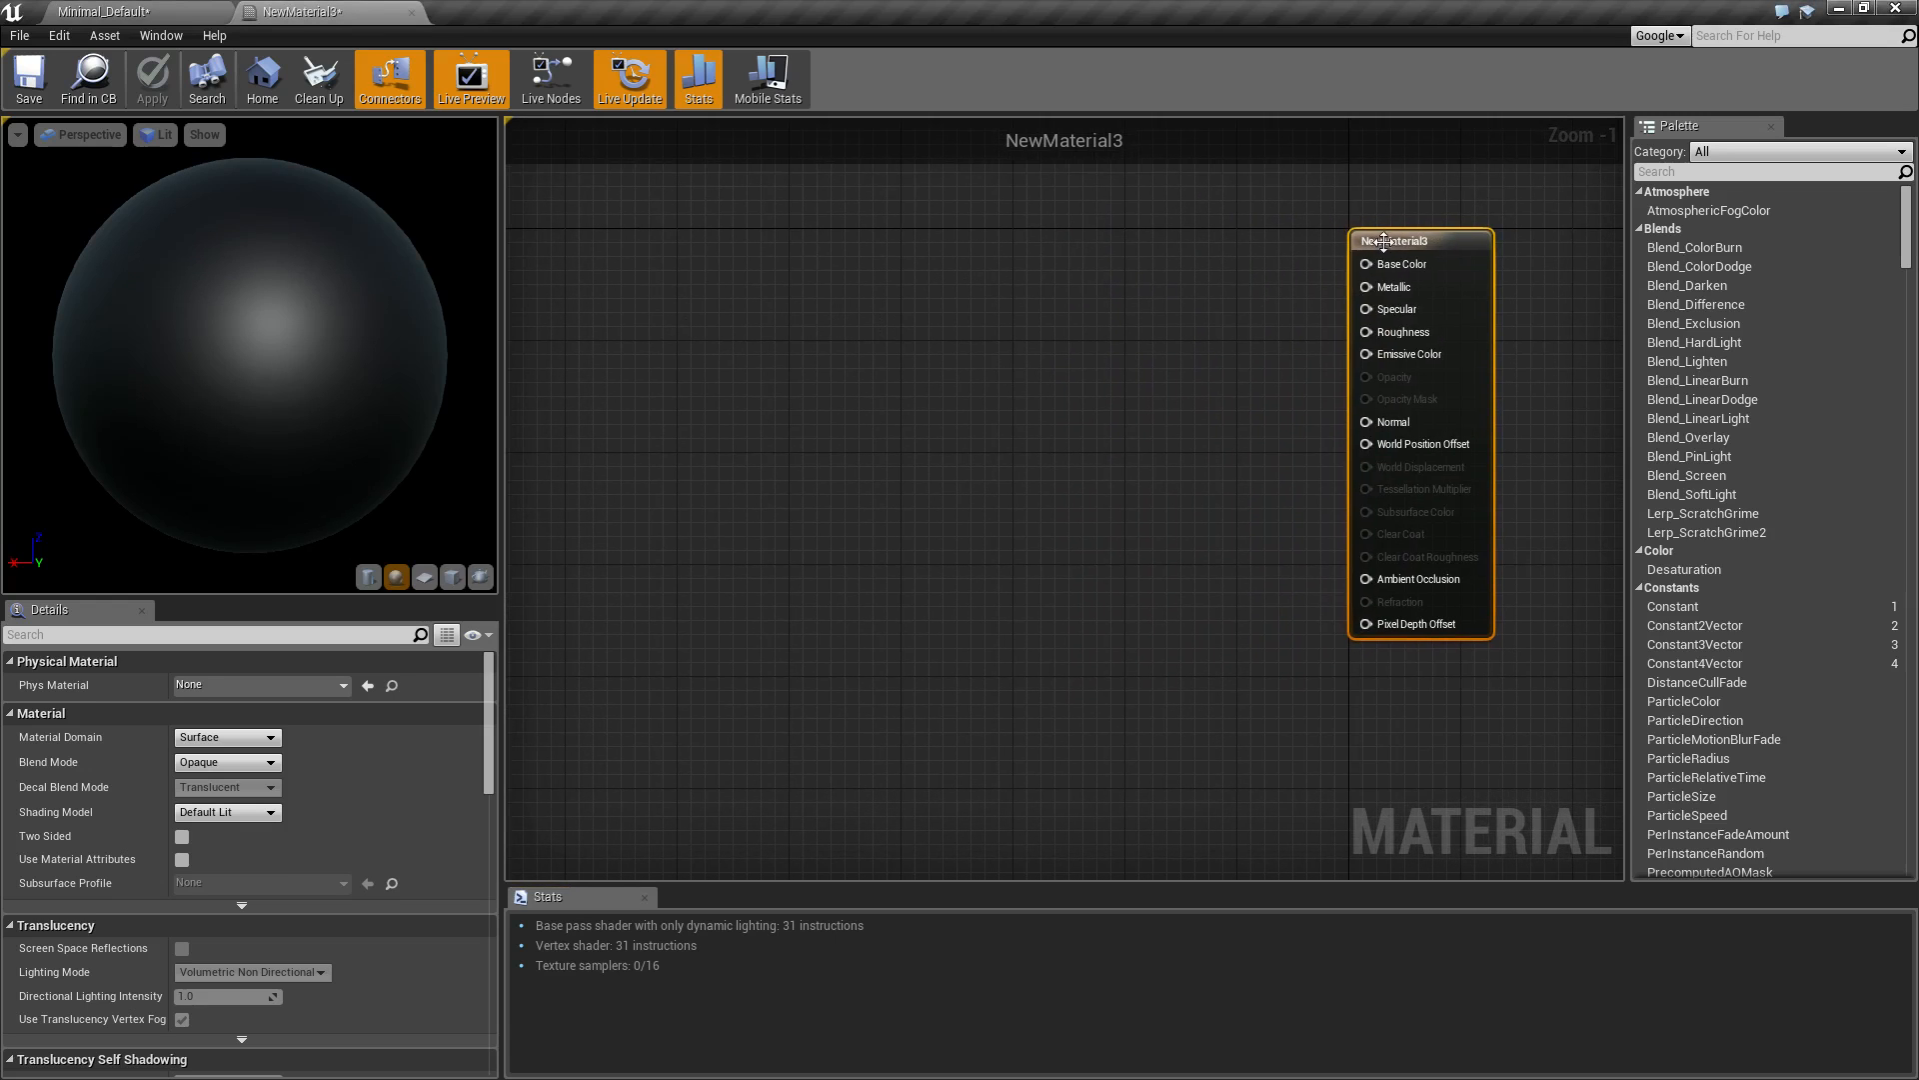
{"action": "key", "text": "Home"}
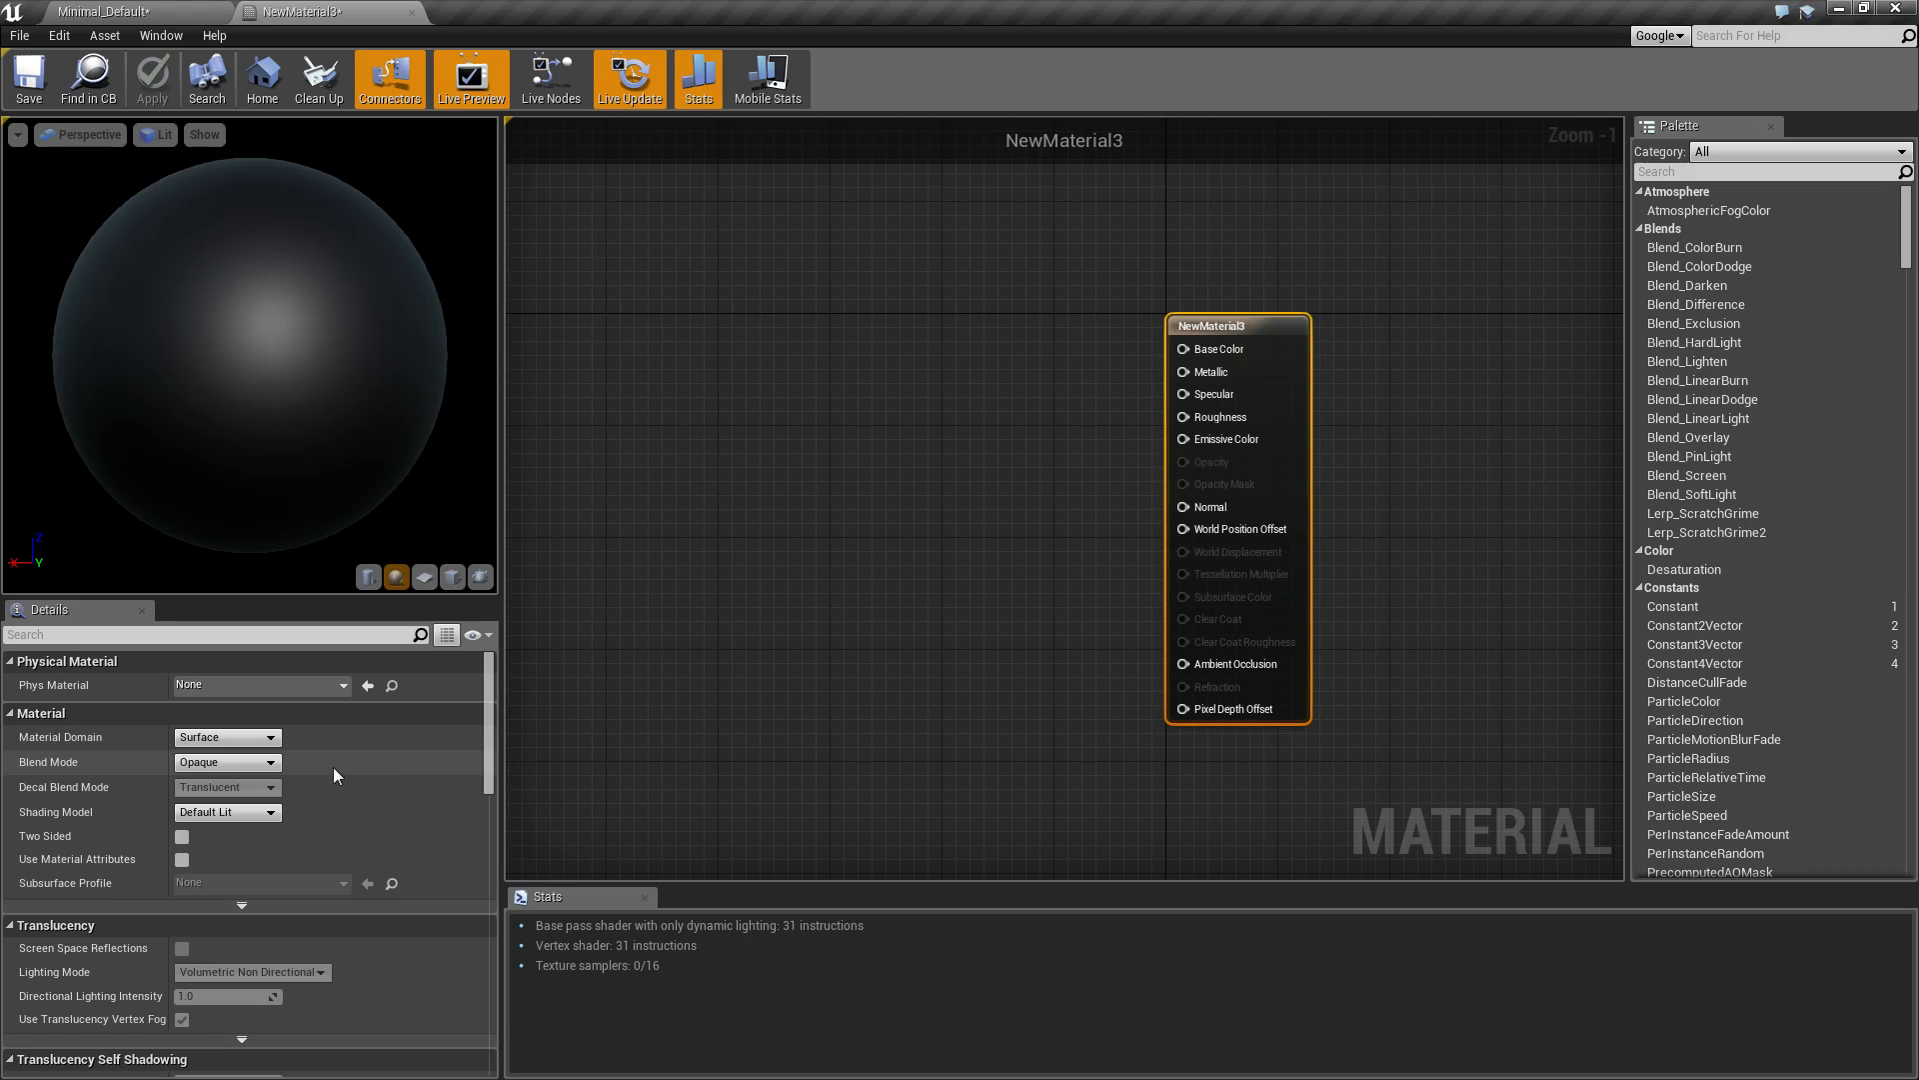
{"action": "left_click", "coordinate": [234, 764]}
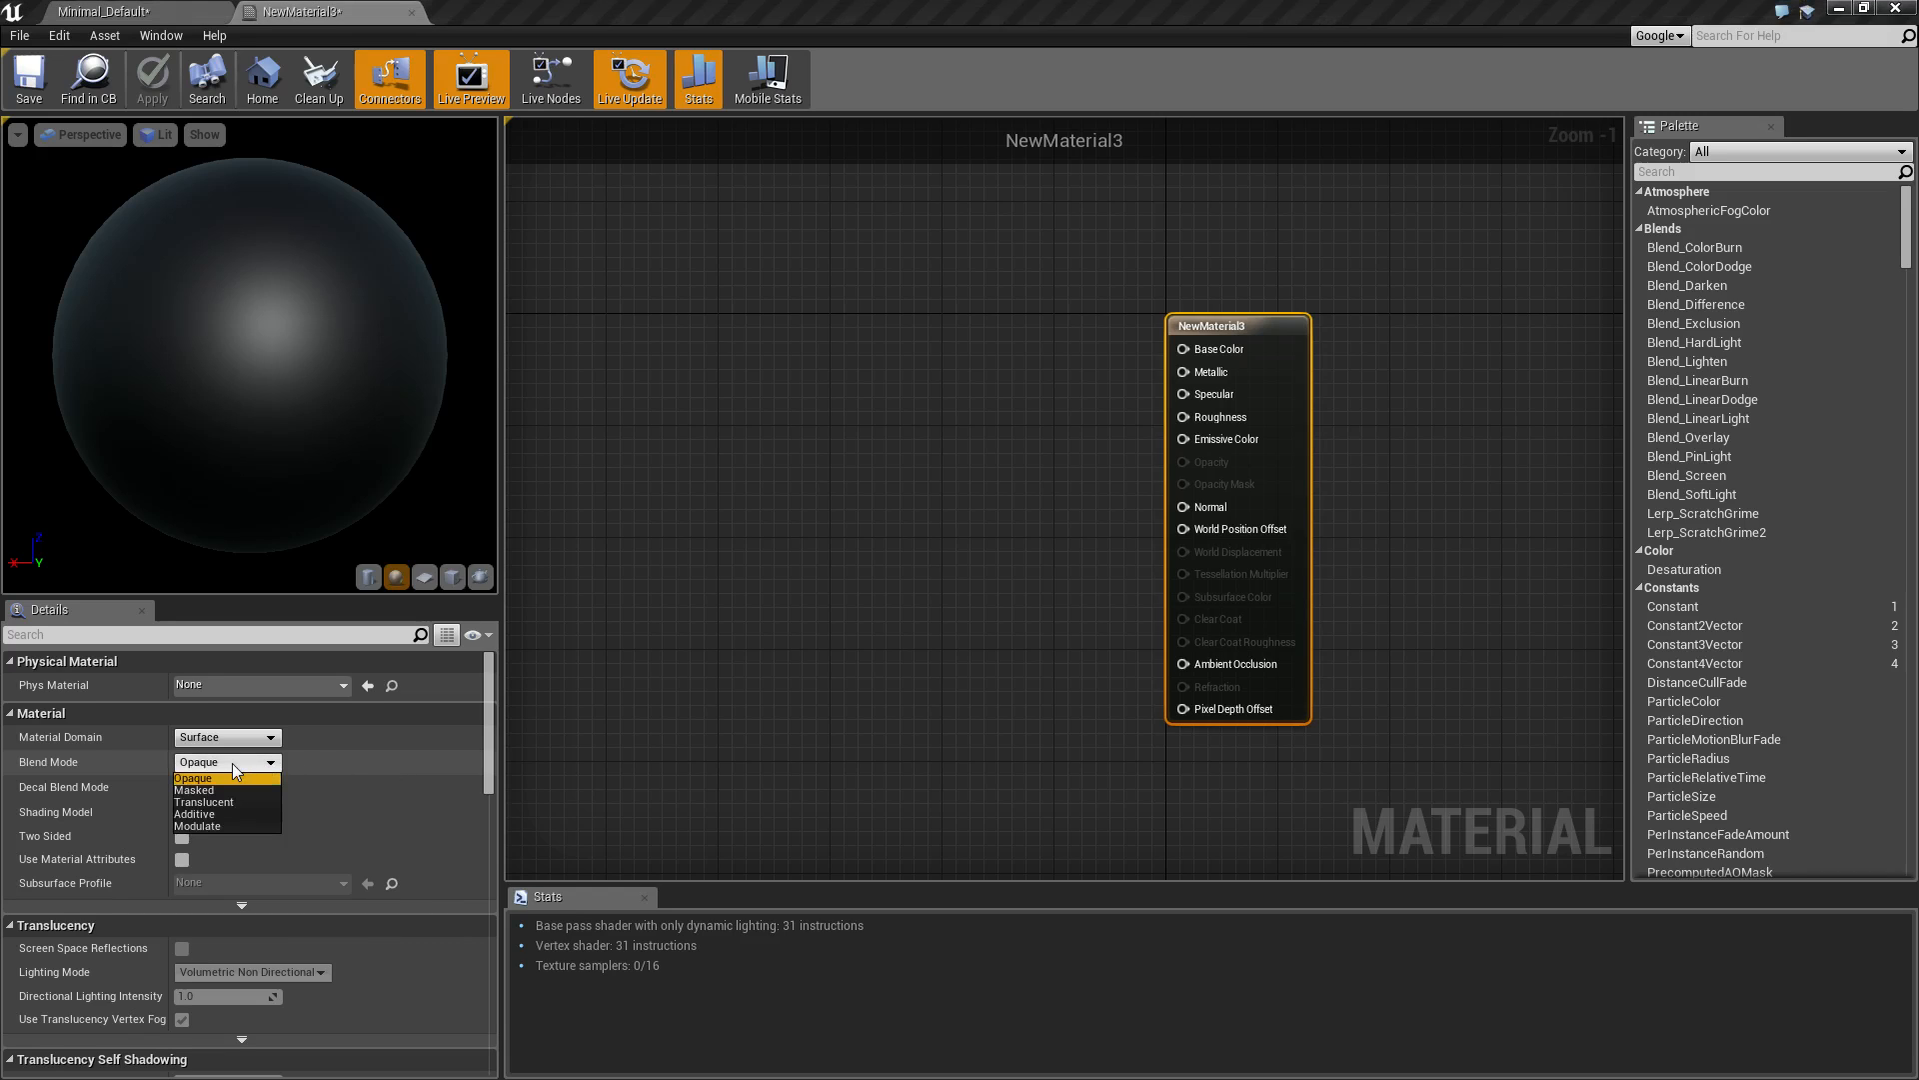
{"action": "left_click", "coordinate": [1257, 310]}
{"action": "left_click", "coordinate": [1223, 334]}
{"action": "left_click", "coordinate": [212, 761]}
{"action": "left_click", "coordinate": [217, 806]}
Add a Constant3Vector node, connect it to Base Color, and set its R, G and B values to 0.6.
{"action": "right_click_drag", "start_coordinate": [1091, 325], "coordinate": [1088, 432]}
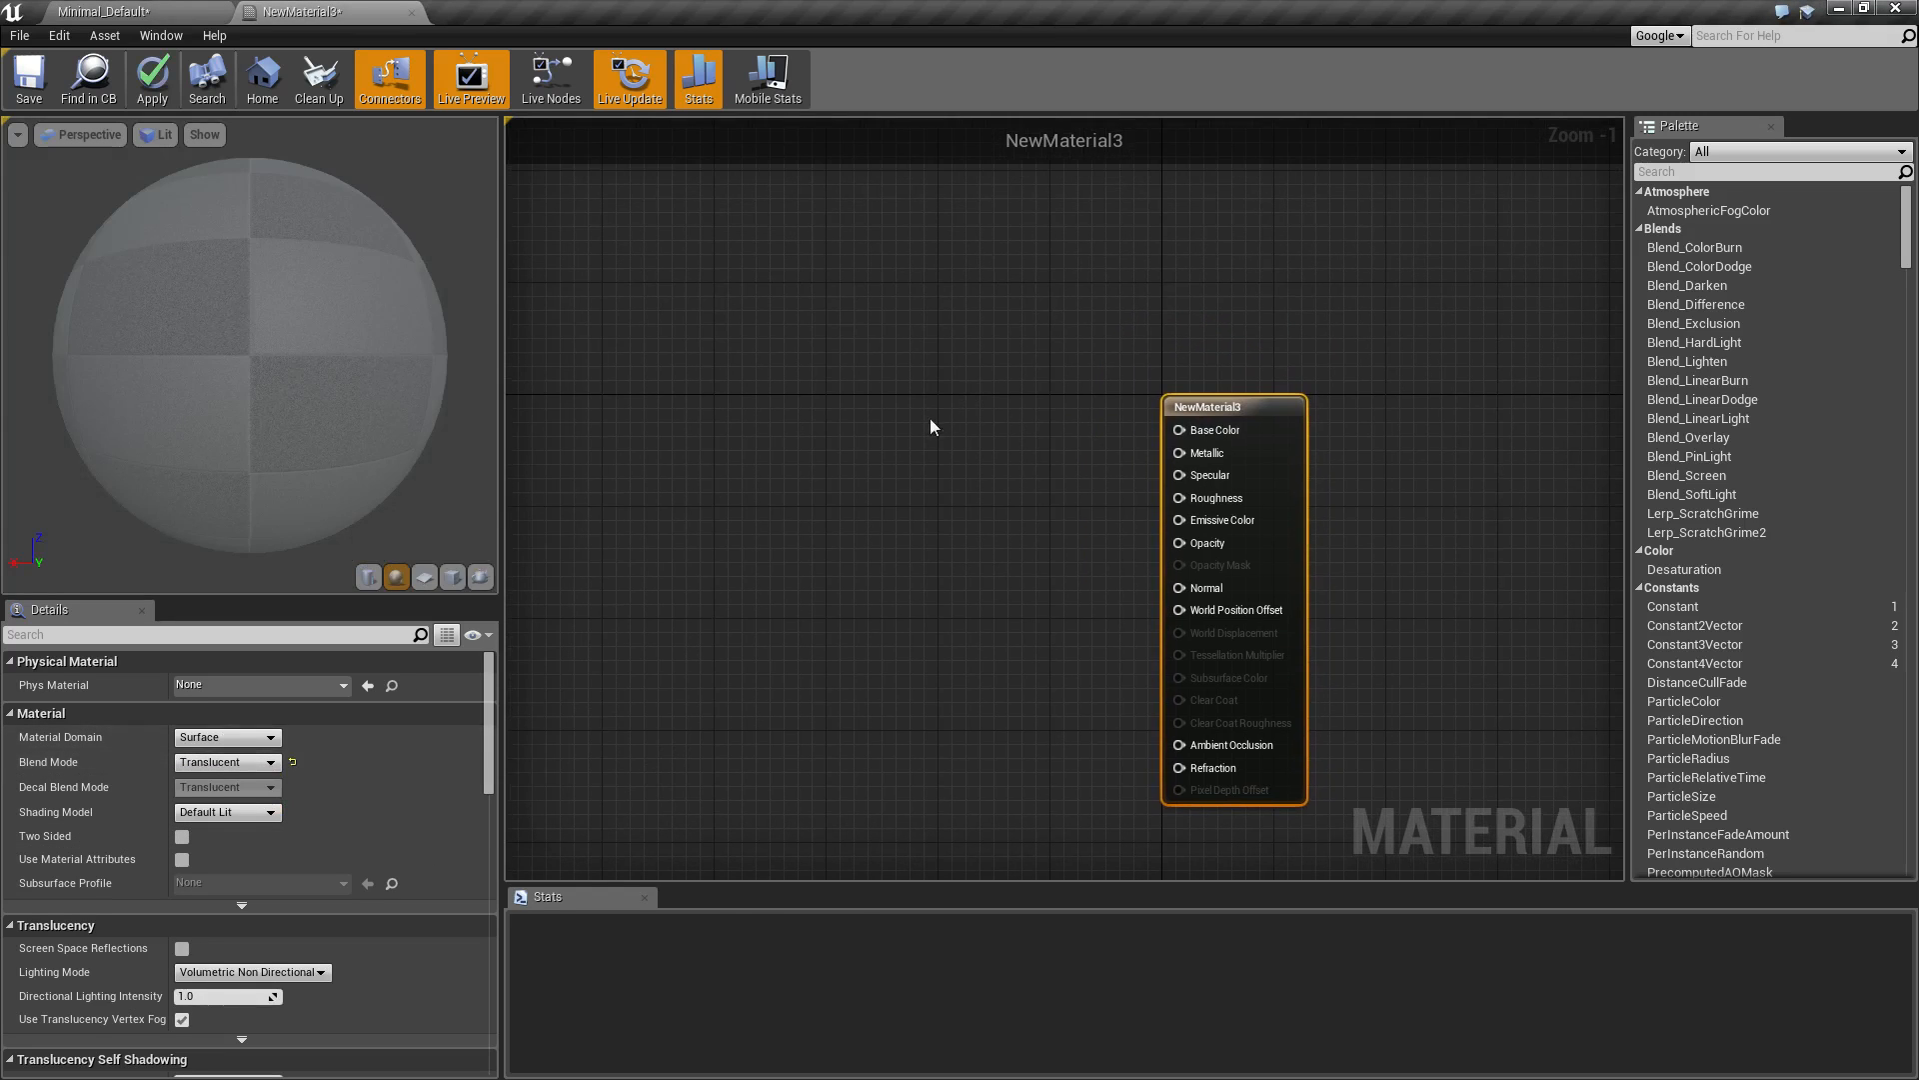
{"action": "right_click_drag", "start_coordinate": [920, 367], "coordinate": [808, 381]}
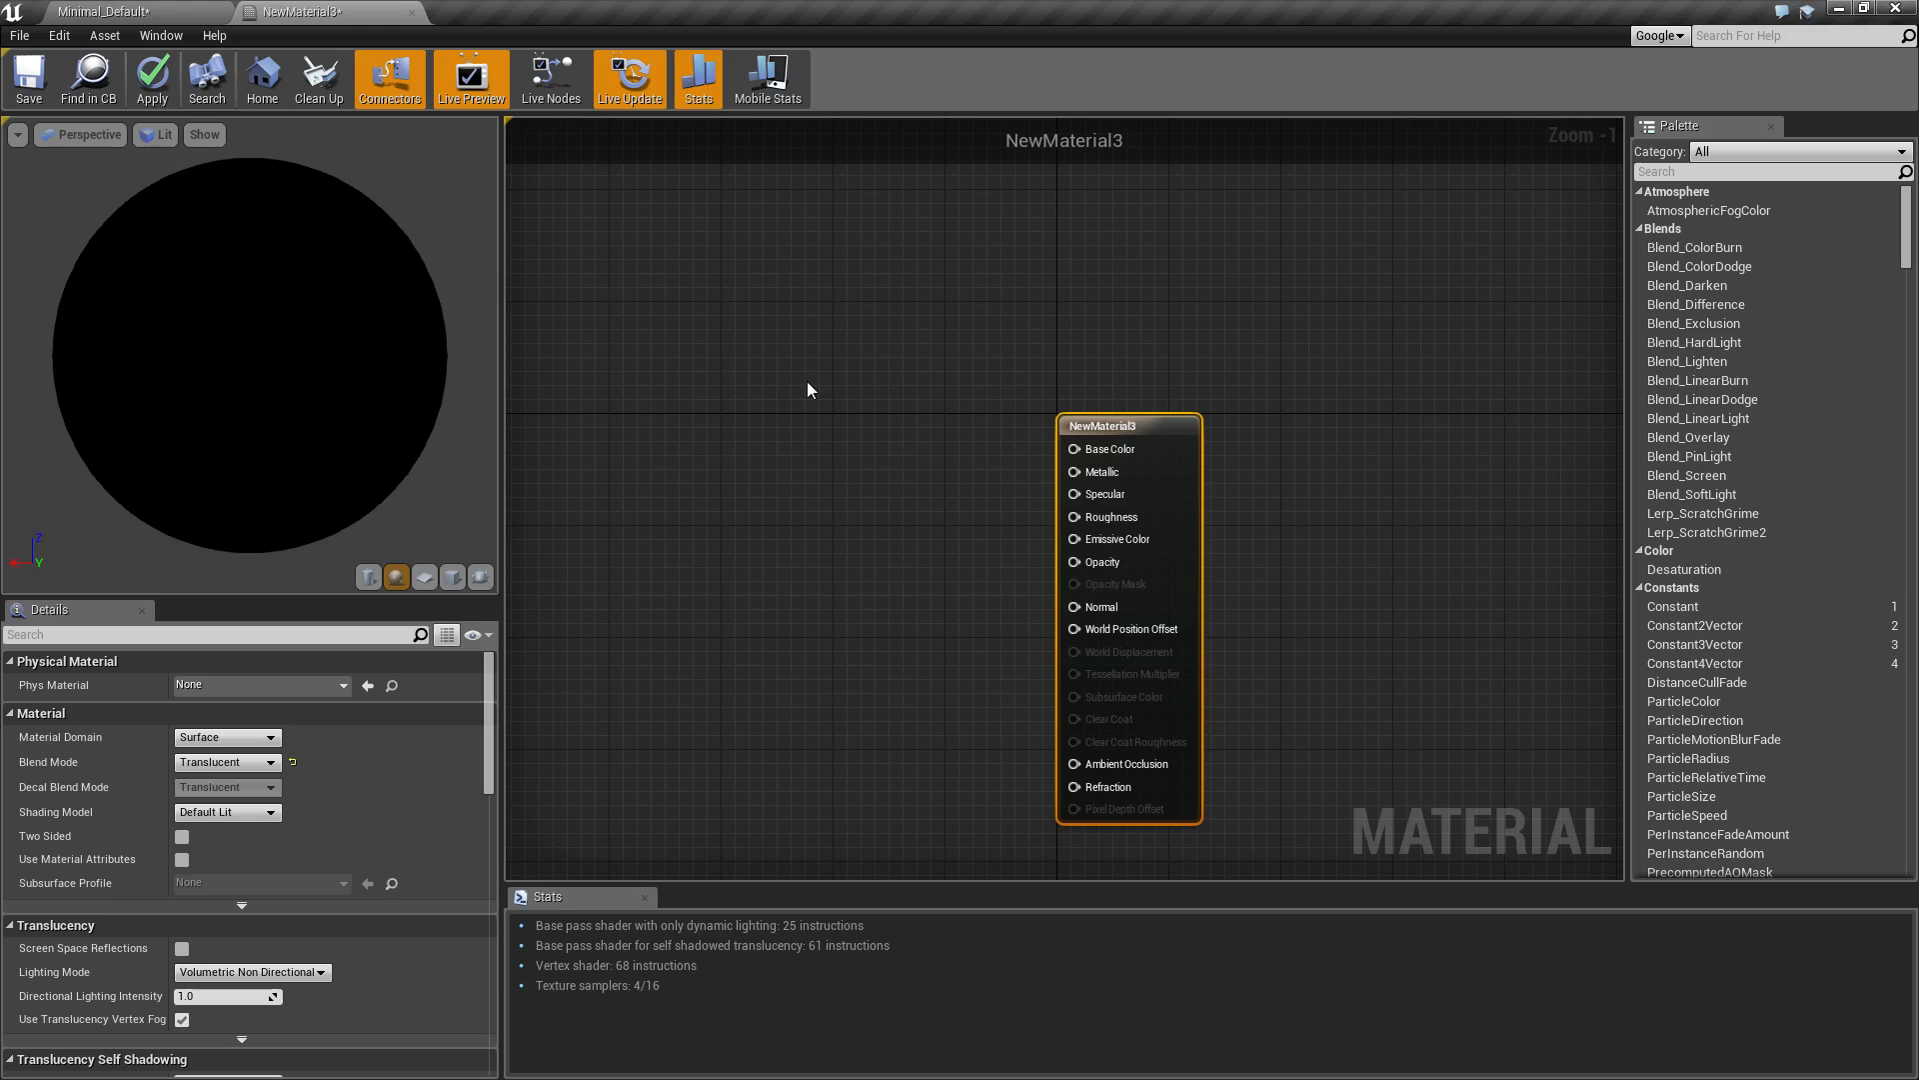
{"action": "left_click", "coordinate": [791, 285]}
{"action": "left_click_drag", "start_coordinate": [900, 321], "coordinate": [1075, 448]}
{"action": "left_click", "coordinate": [228, 707]}
{"action": "type", "text": "0.6"}
{"action": "key", "text": "Tab"}
{"action": "type", "text": "0.6"}
{"action": "key", "text": "Tab"}
{"action": "type", "text": "0.6"}
{"action": "key", "text": "Return"}
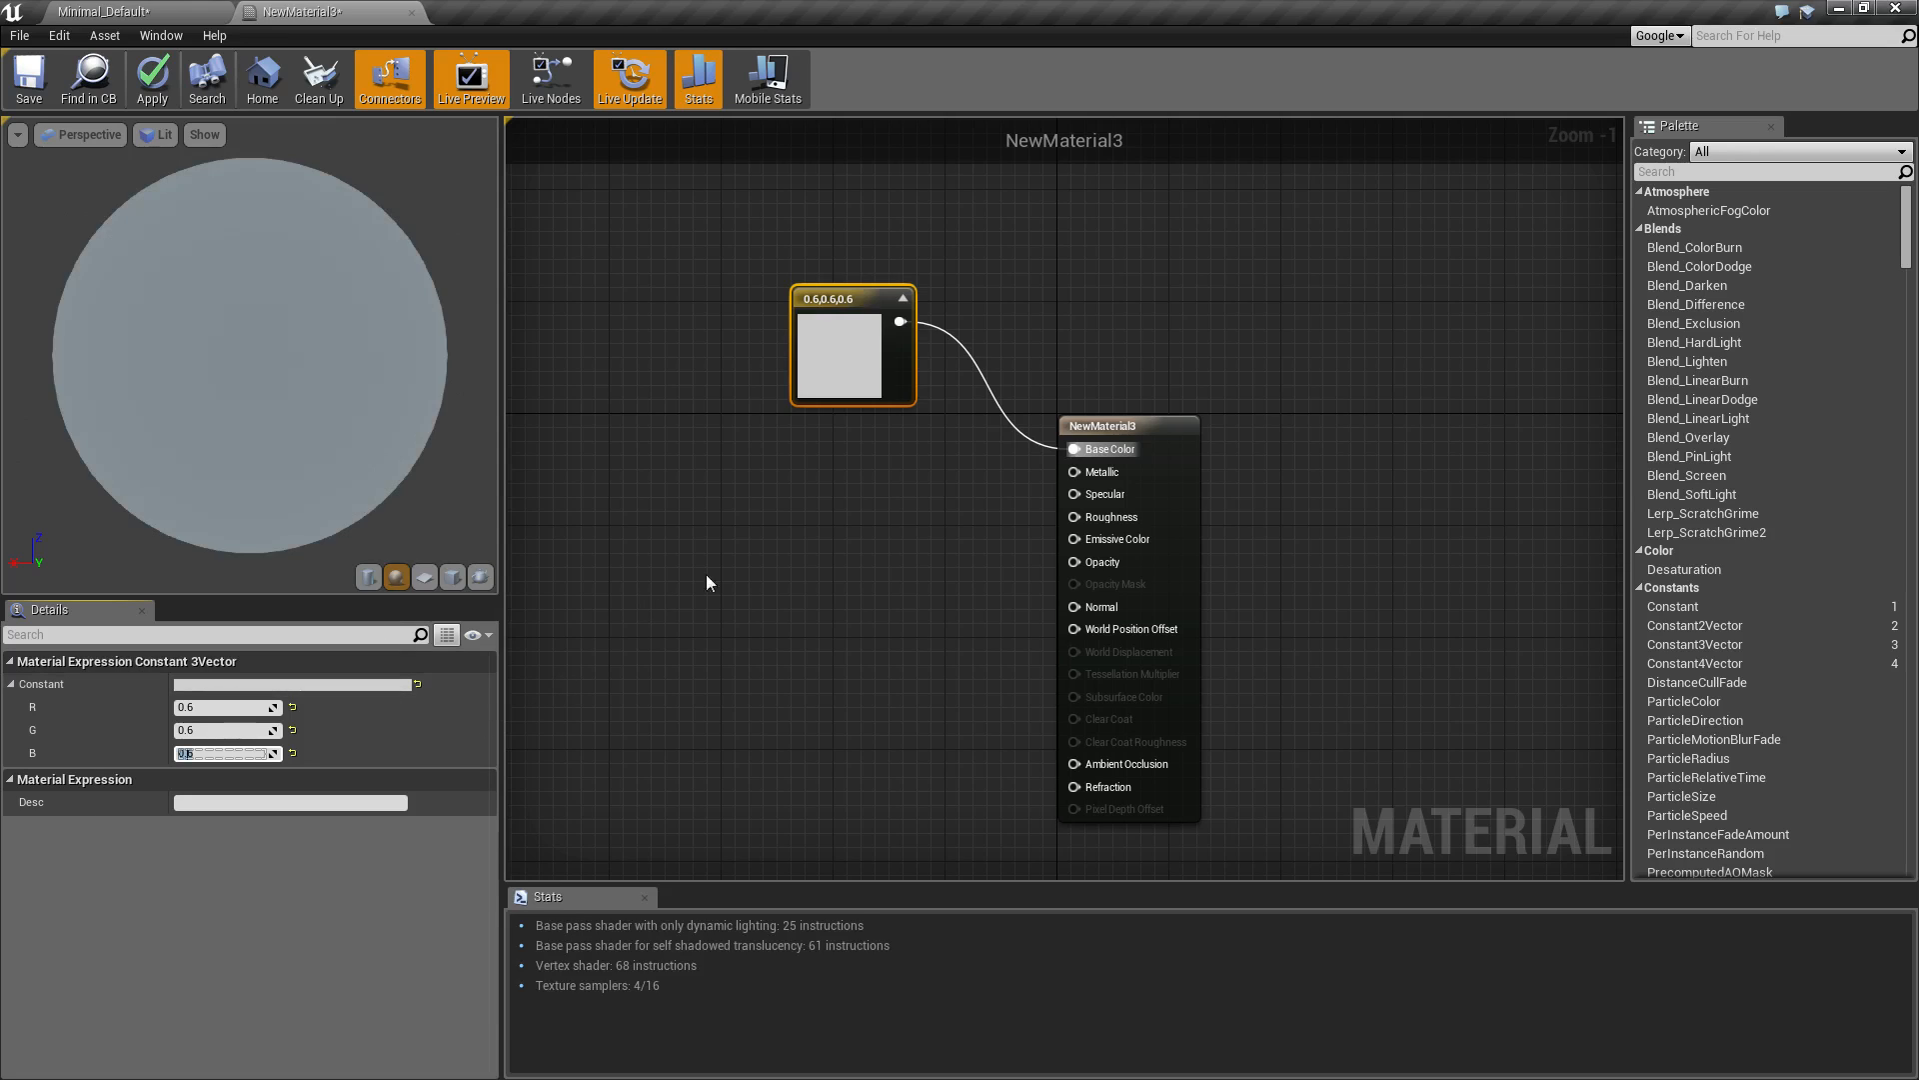
Add a Constant node with value 1, connect it to Metallic, and place it just below the colour node.
{"action": "right_click_drag", "start_coordinate": [822, 492], "coordinate": [763, 471]}
{"action": "left_click", "coordinate": [761, 450]}
{"action": "left_click_drag", "start_coordinate": [792, 478], "coordinate": [1019, 451]}
{"action": "left_click", "coordinate": [236, 684]}
{"action": "type", "text": "1"}
{"action": "key", "text": "Return"}
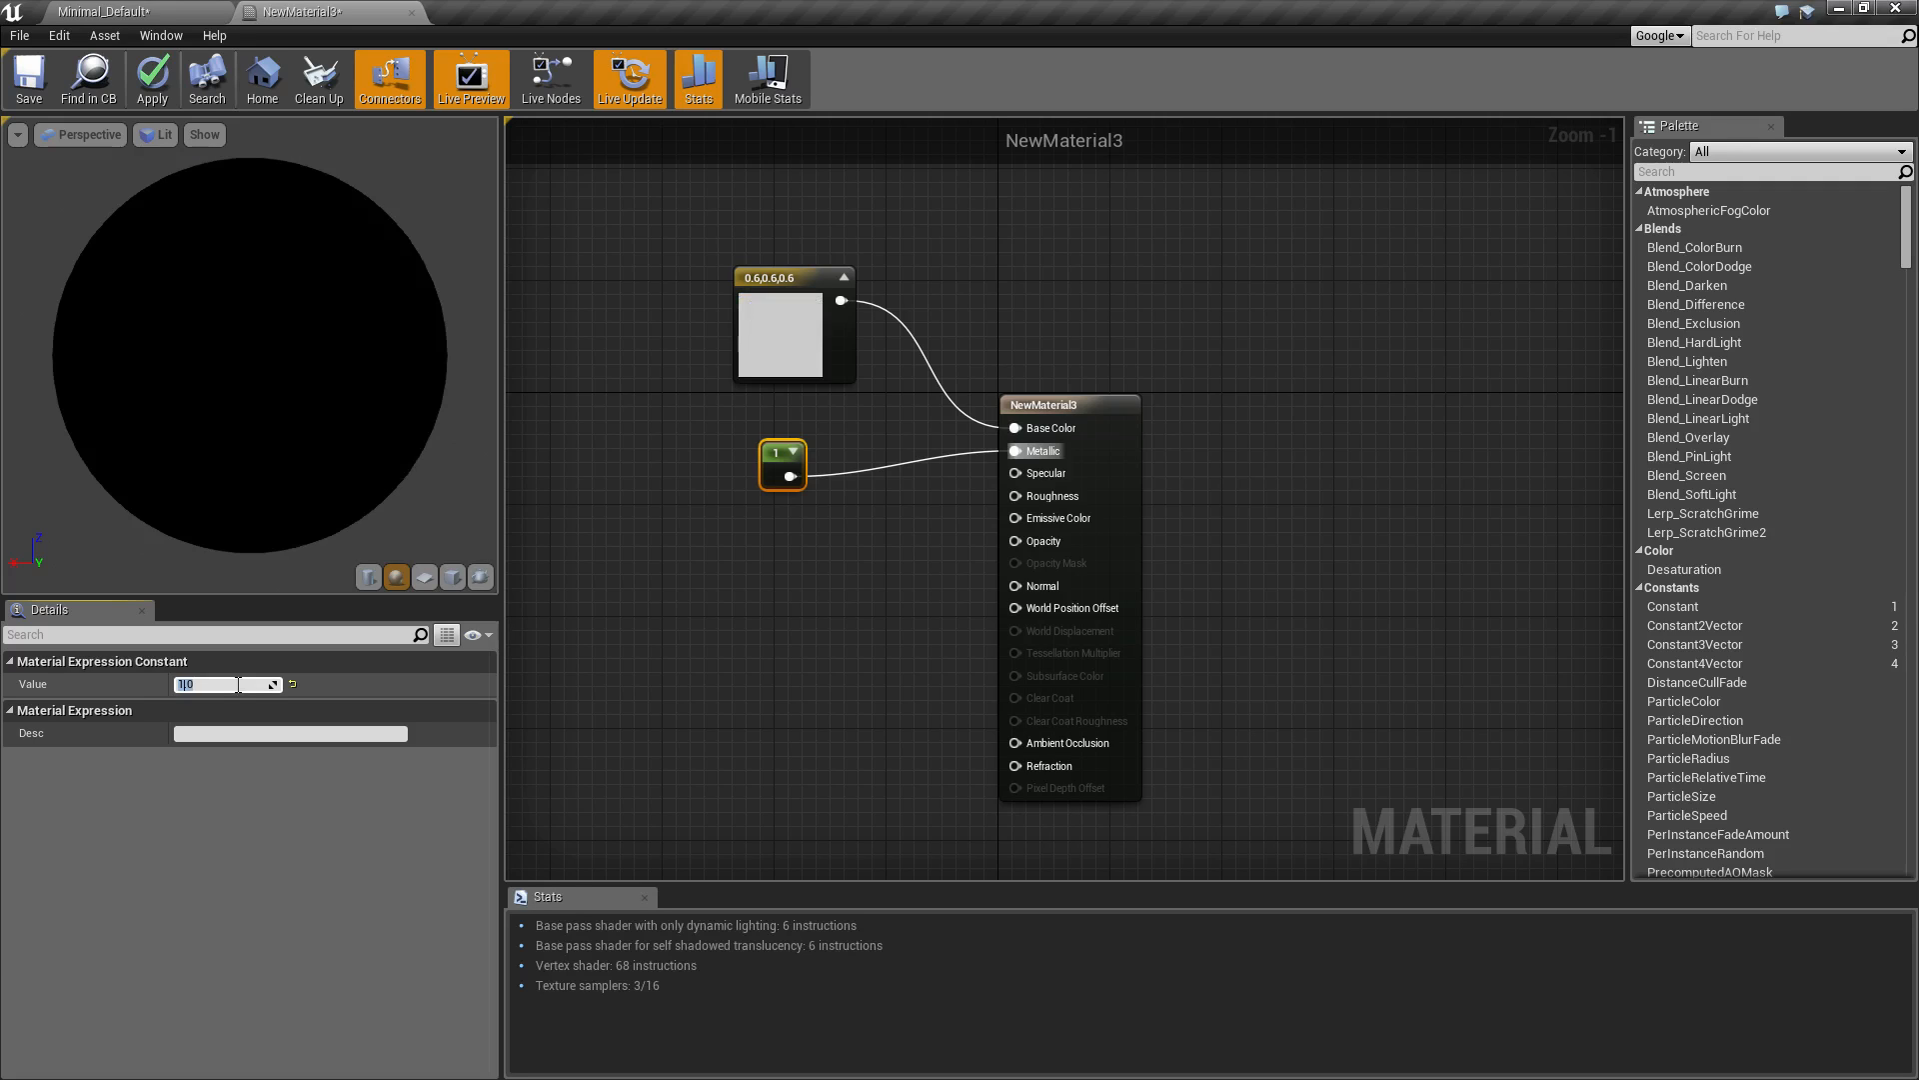
{"action": "left_click", "coordinate": [1027, 261]}
{"action": "right_click_drag", "start_coordinate": [996, 314], "coordinate": [1081, 278]}
{"action": "right_click_drag", "start_coordinate": [839, 453], "coordinate": [859, 480]}
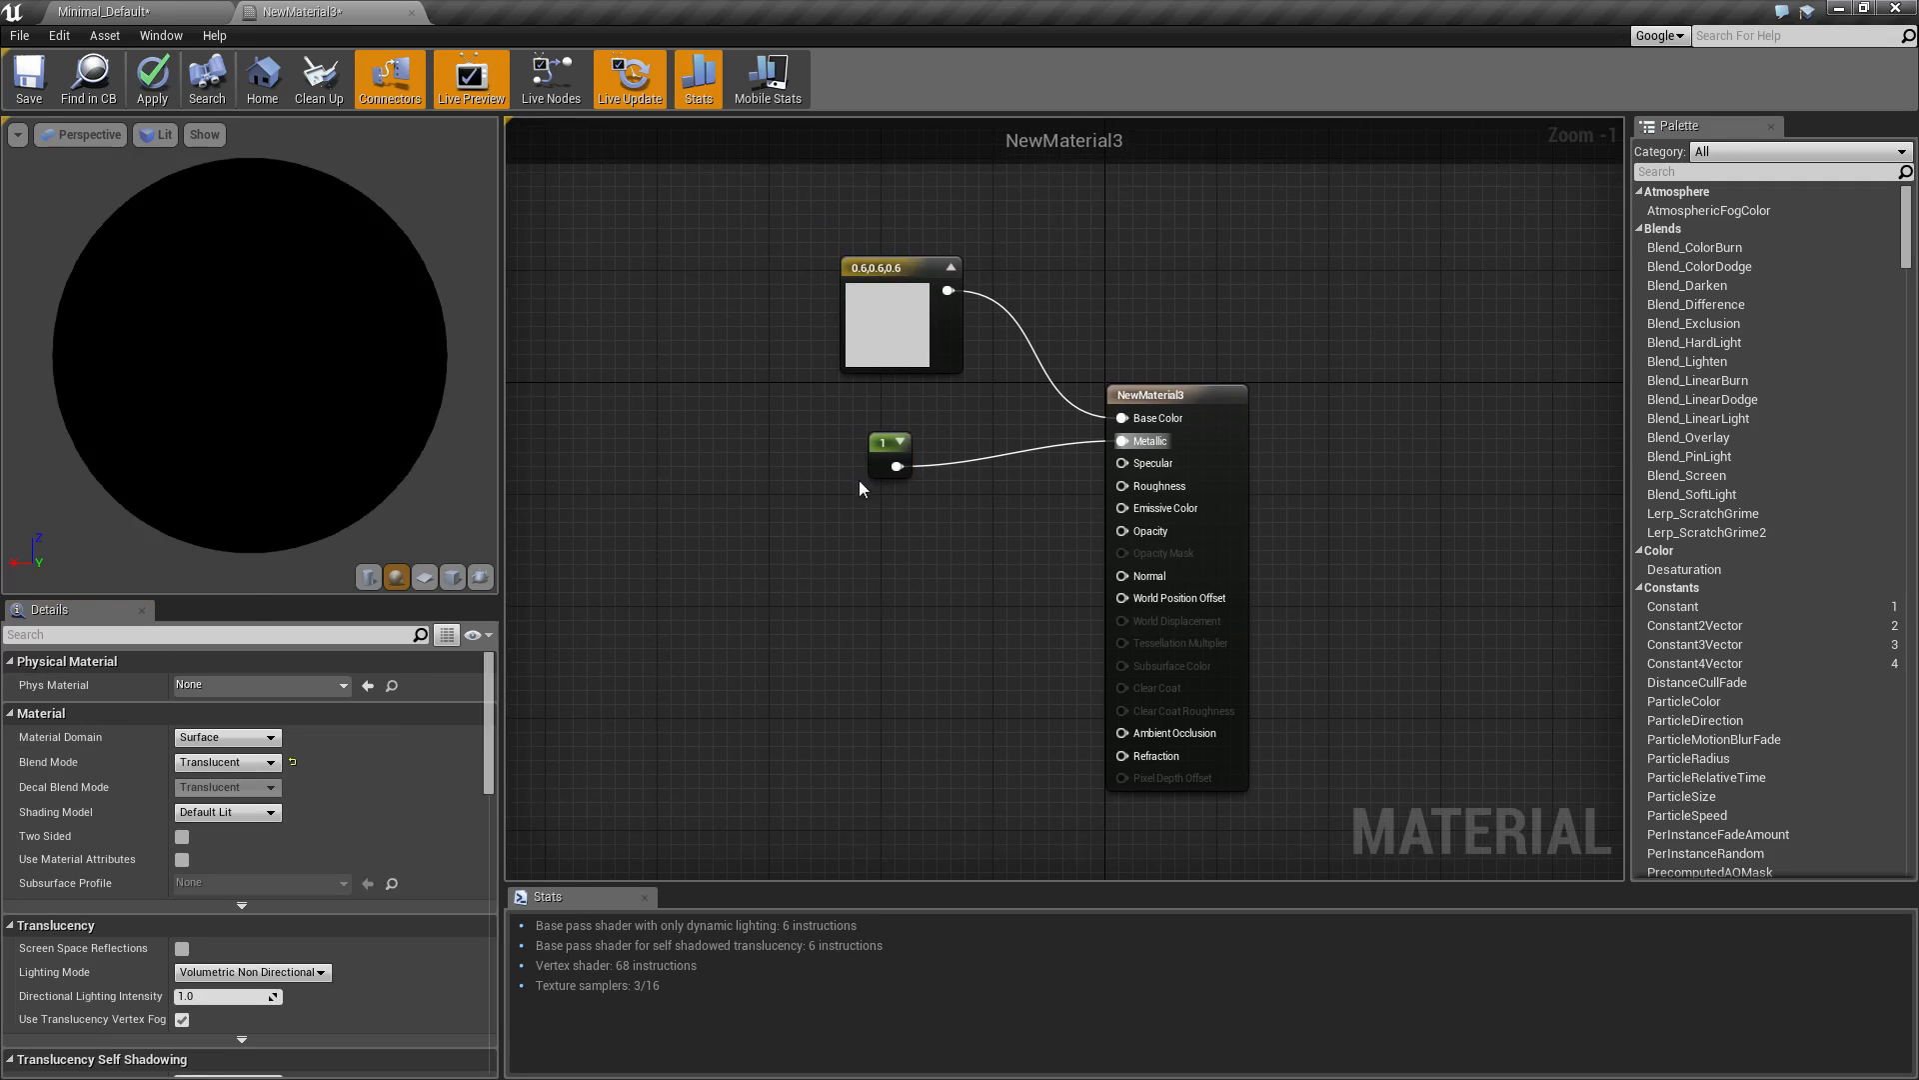
{"action": "left_click_drag", "start_coordinate": [879, 457], "coordinate": [866, 424]}
Add a Constant node with value 0 and connect it to the Roughness input.
{"action": "right_click_drag", "start_coordinate": [918, 545], "coordinate": [838, 489]}
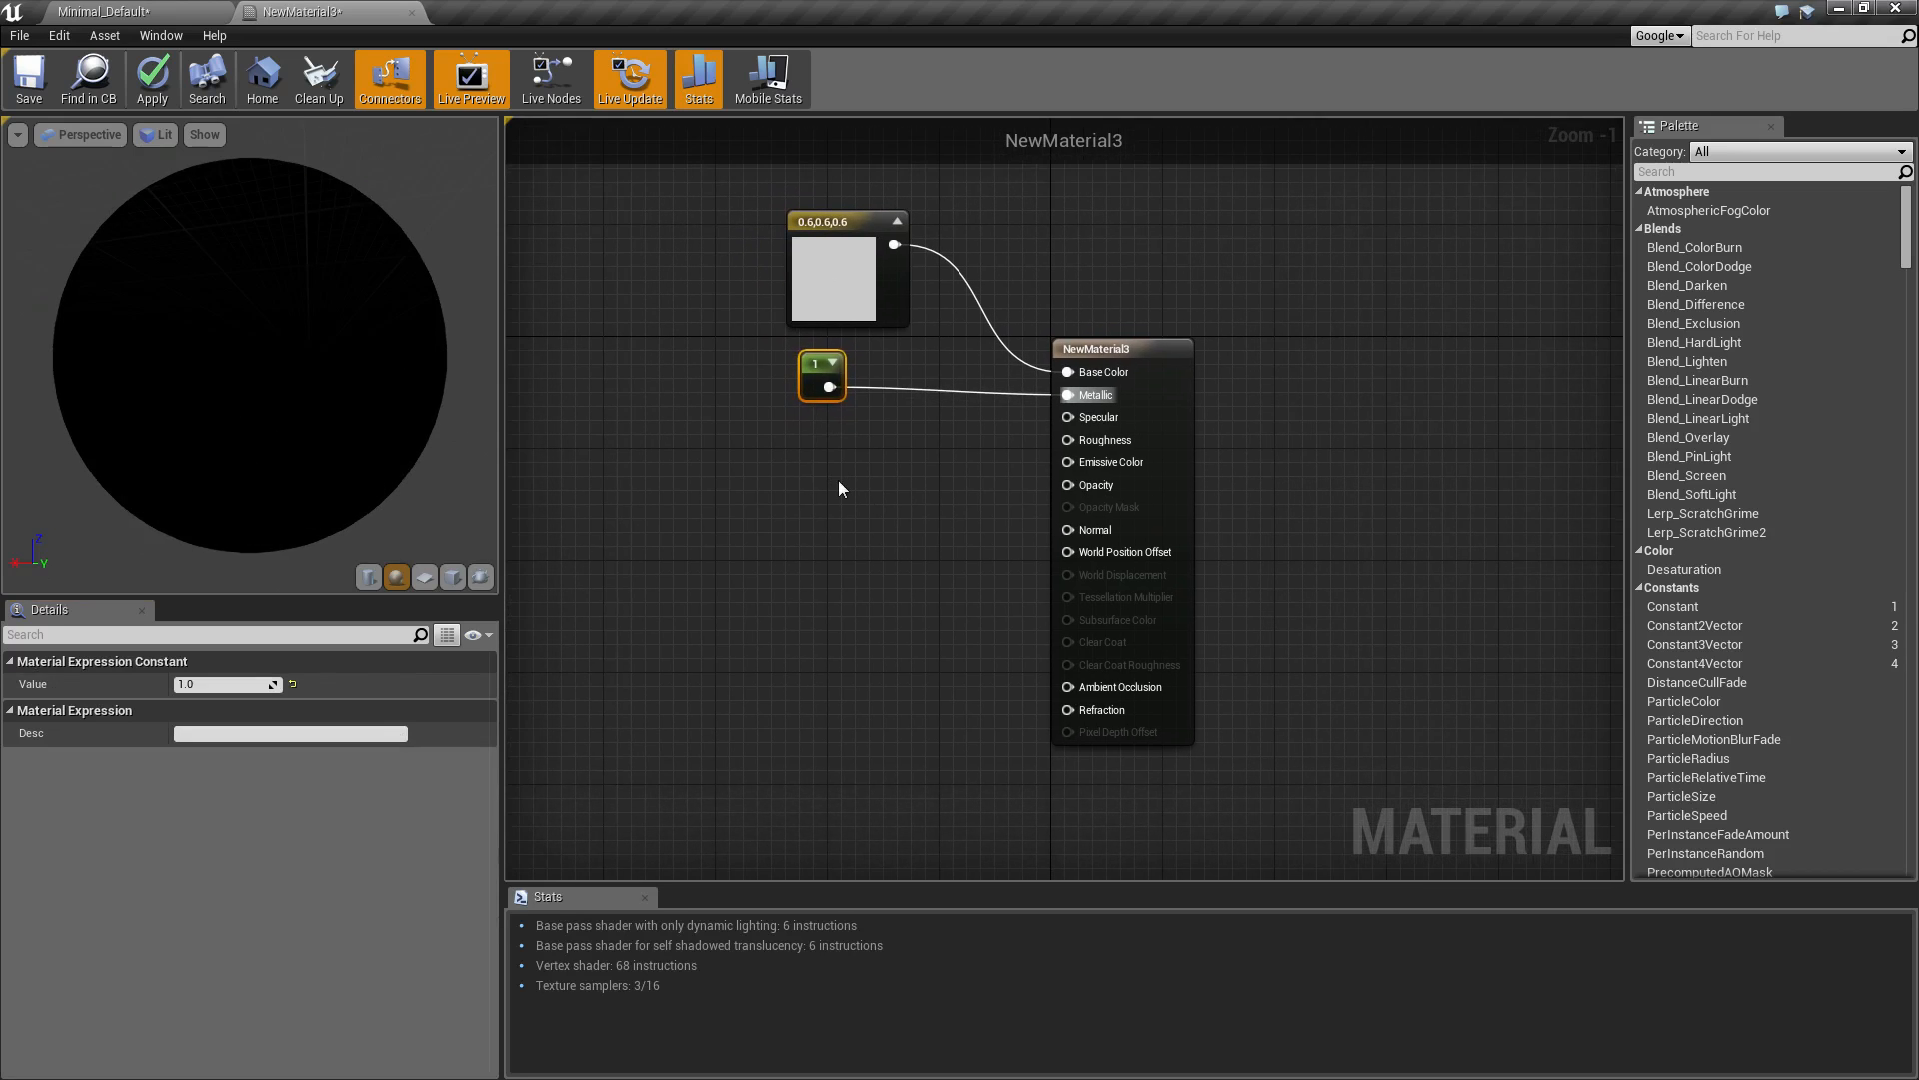
{"action": "key", "text": "1"}
{"action": "left_click", "coordinate": [824, 565]}
{"action": "left_click_drag", "start_coordinate": [851, 592], "coordinate": [768, 551]}
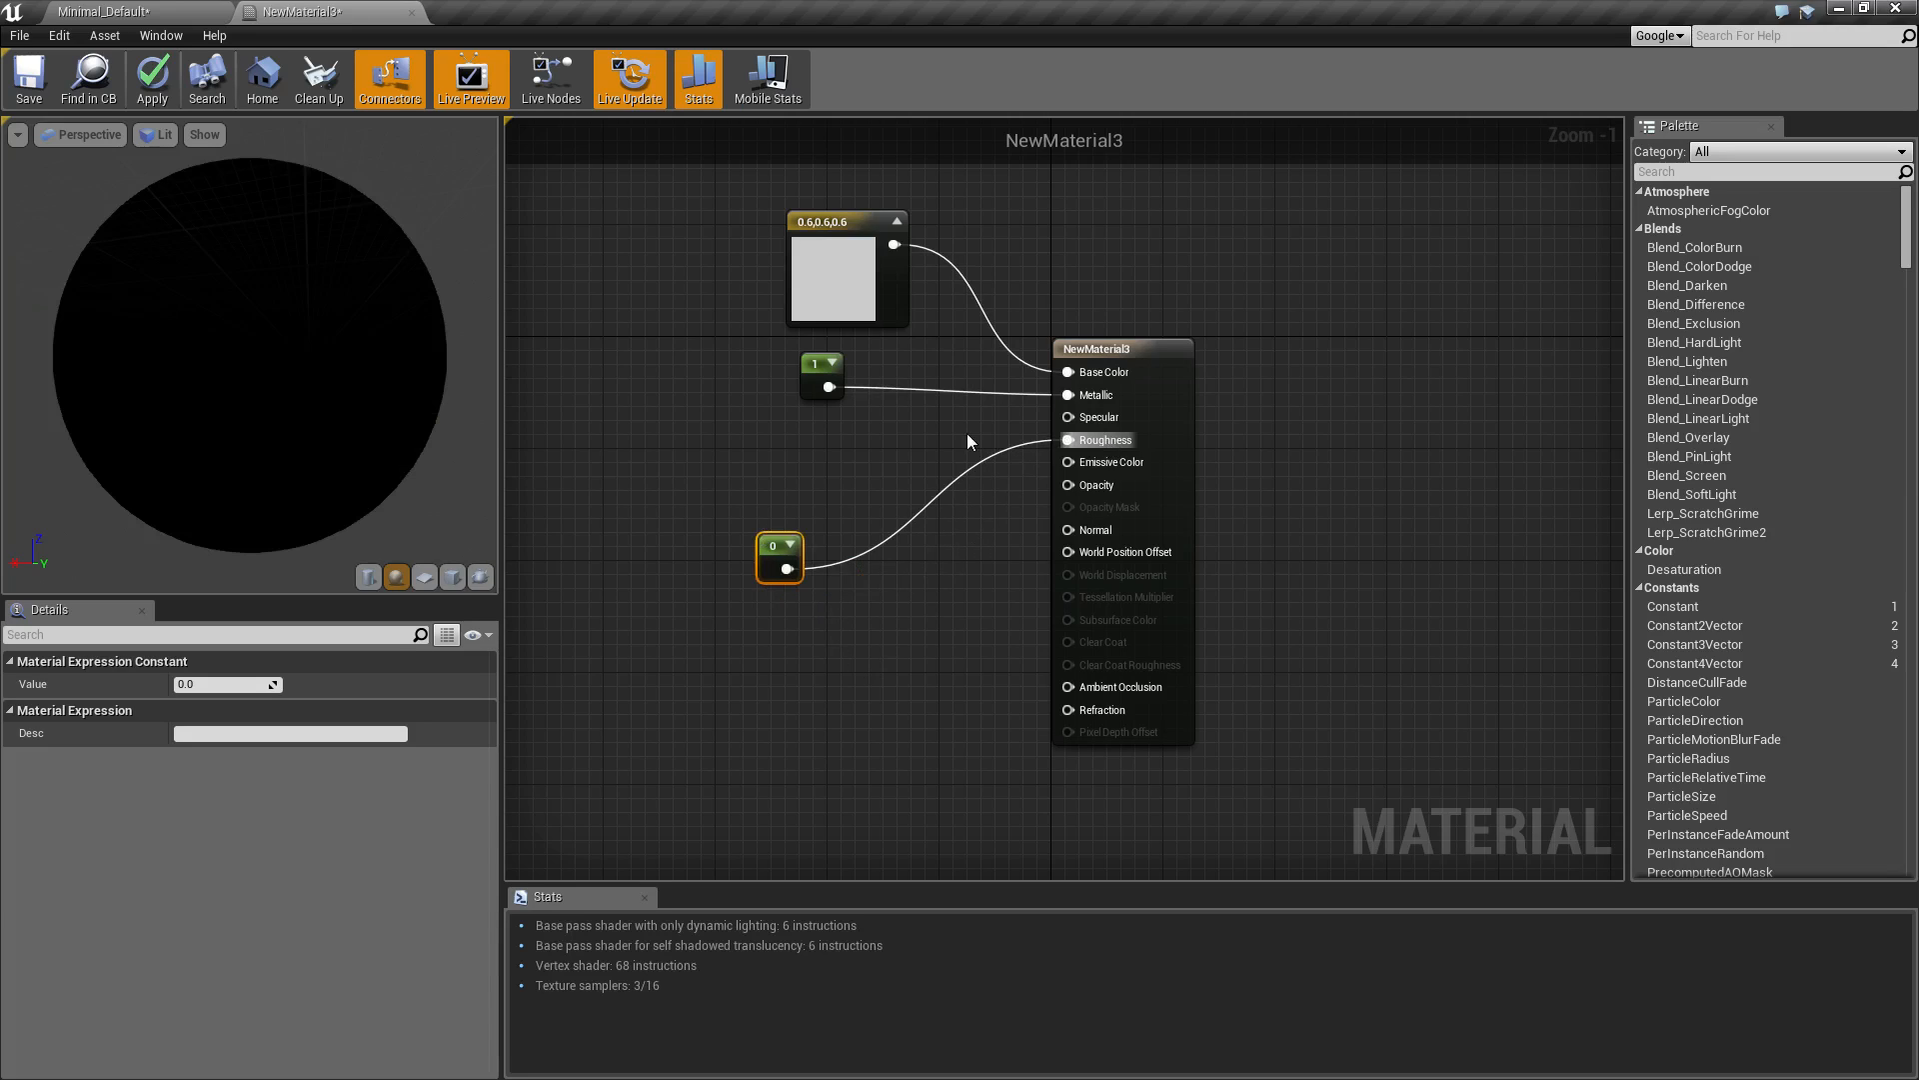
{"action": "left_click", "coordinate": [872, 480]}
{"action": "mouse_move", "coordinate": [872, 479]}
{"action": "right_mouse_down"}
{"action": "mouse_move", "coordinate": [945, 441]}
{"action": "mouse_move", "coordinate": [903, 467]}
{"action": "right_mouse_up"}
Set the material's translucency lighting mode to Volumetric Directional.
{"action": "left_click", "coordinate": [1182, 398]}
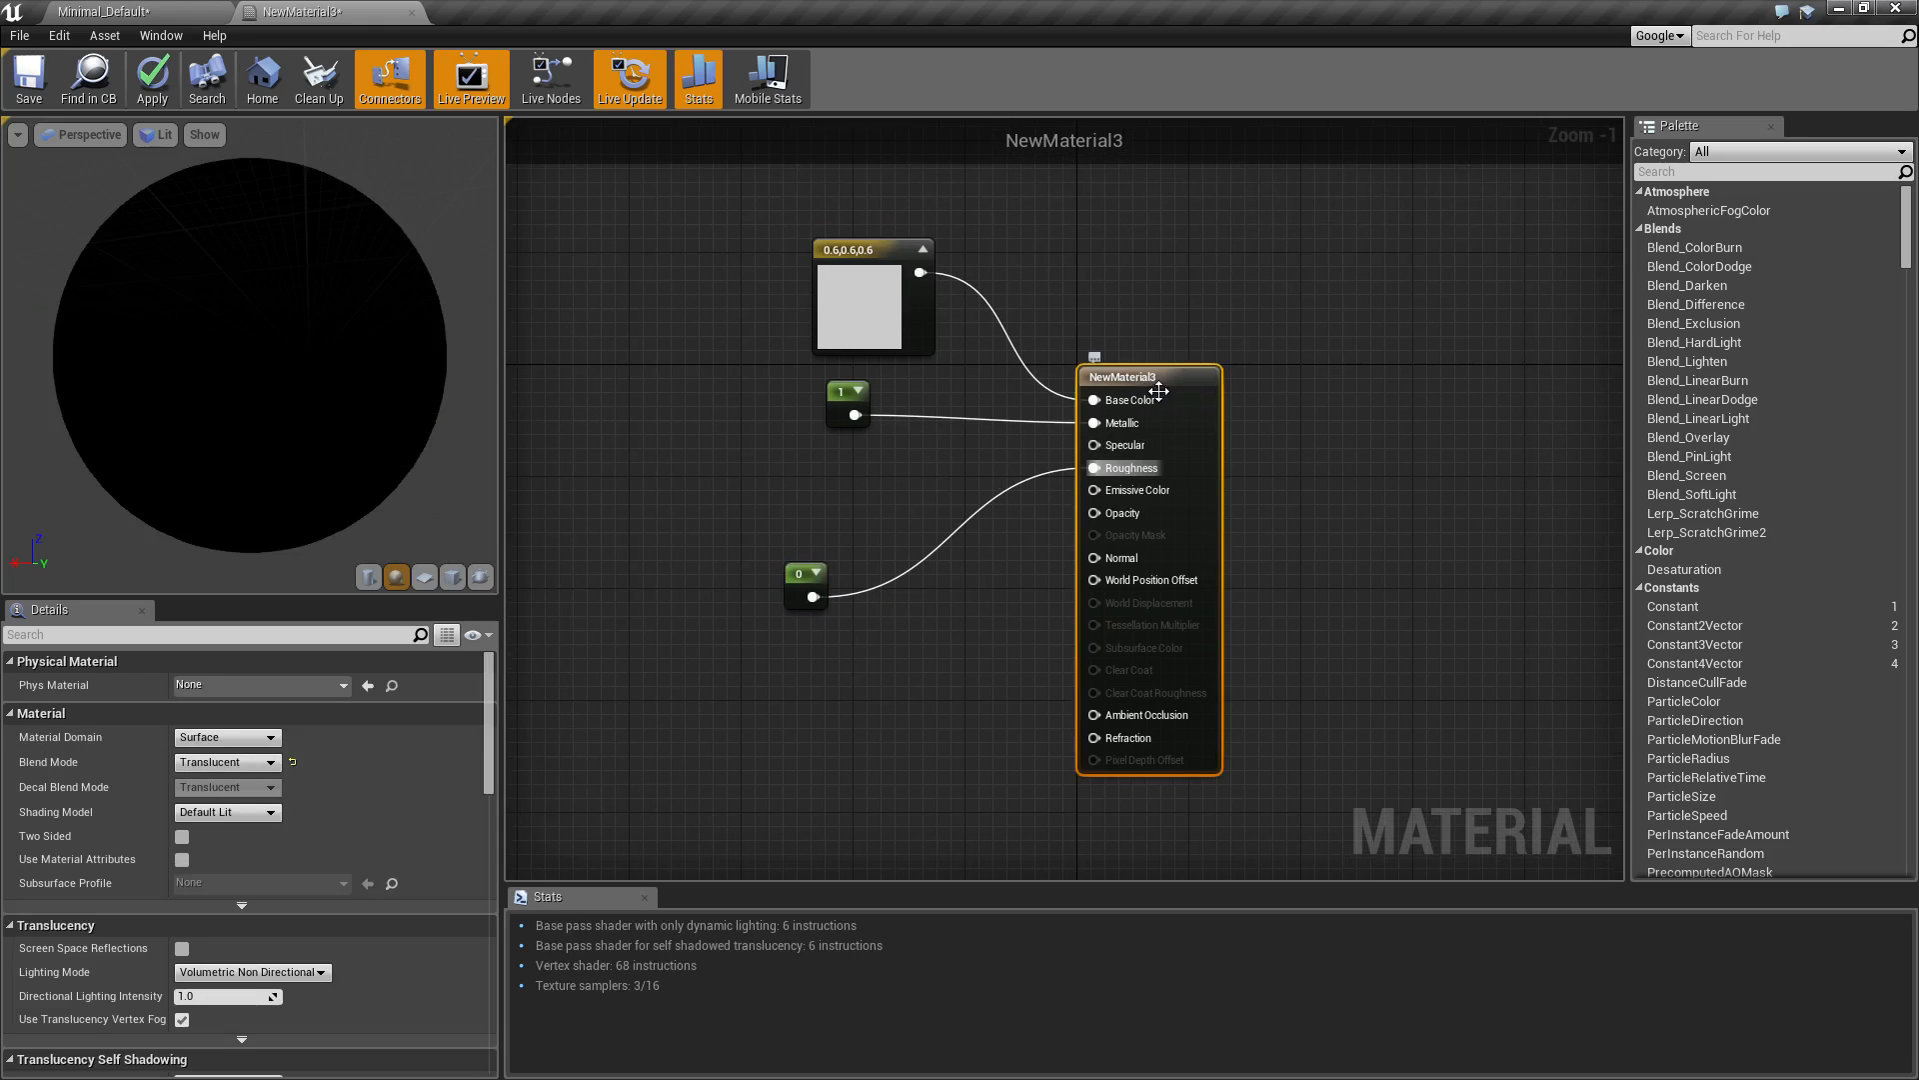
{"action": "scroll", "coordinate": [248, 867], "scroll_direction": "down", "scroll_amount": 3}
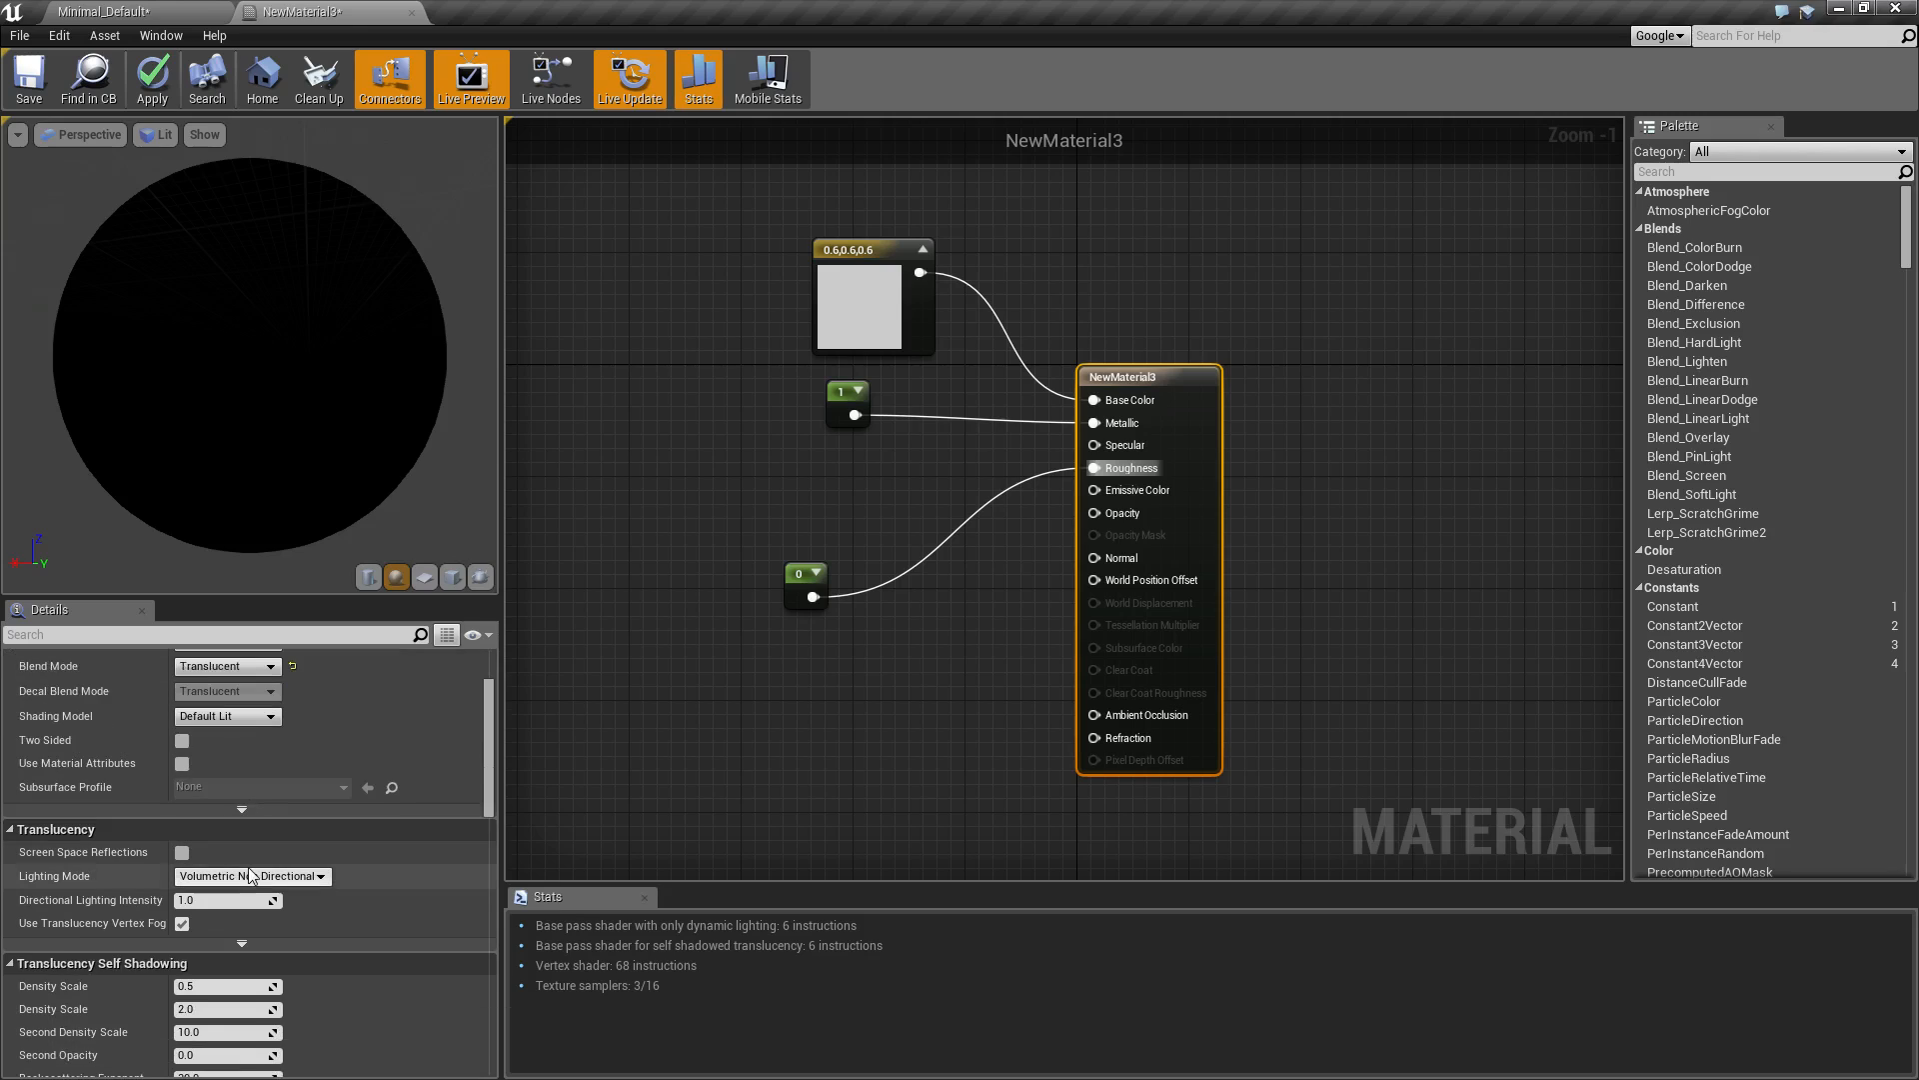
{"action": "left_click", "coordinate": [212, 877]}
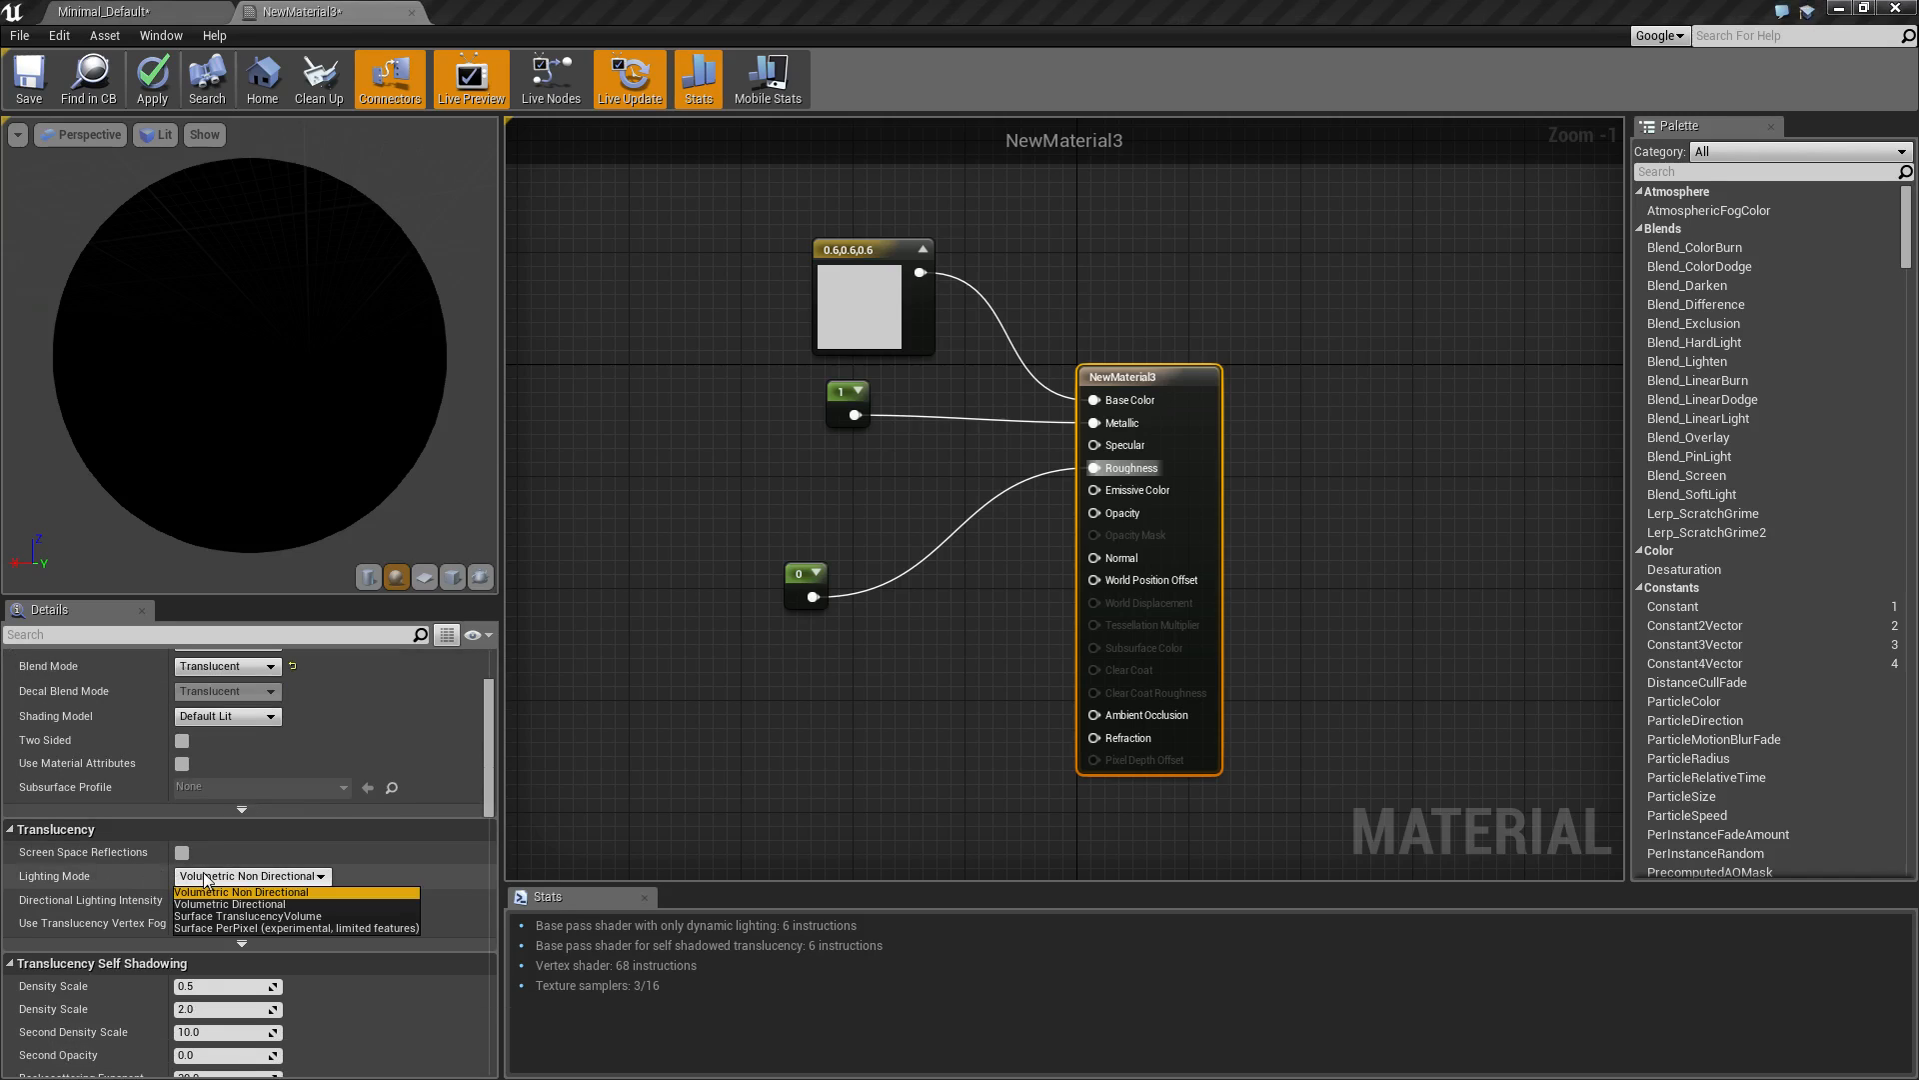
{"action": "left_click", "coordinate": [285, 906]}
Move the Roughness constant node up, closer to the Metallic constant.
{"action": "left_click_drag", "start_coordinate": [799, 568], "coordinate": [814, 512]}
{"action": "right_click_drag", "start_coordinate": [766, 630], "coordinate": [783, 579]}
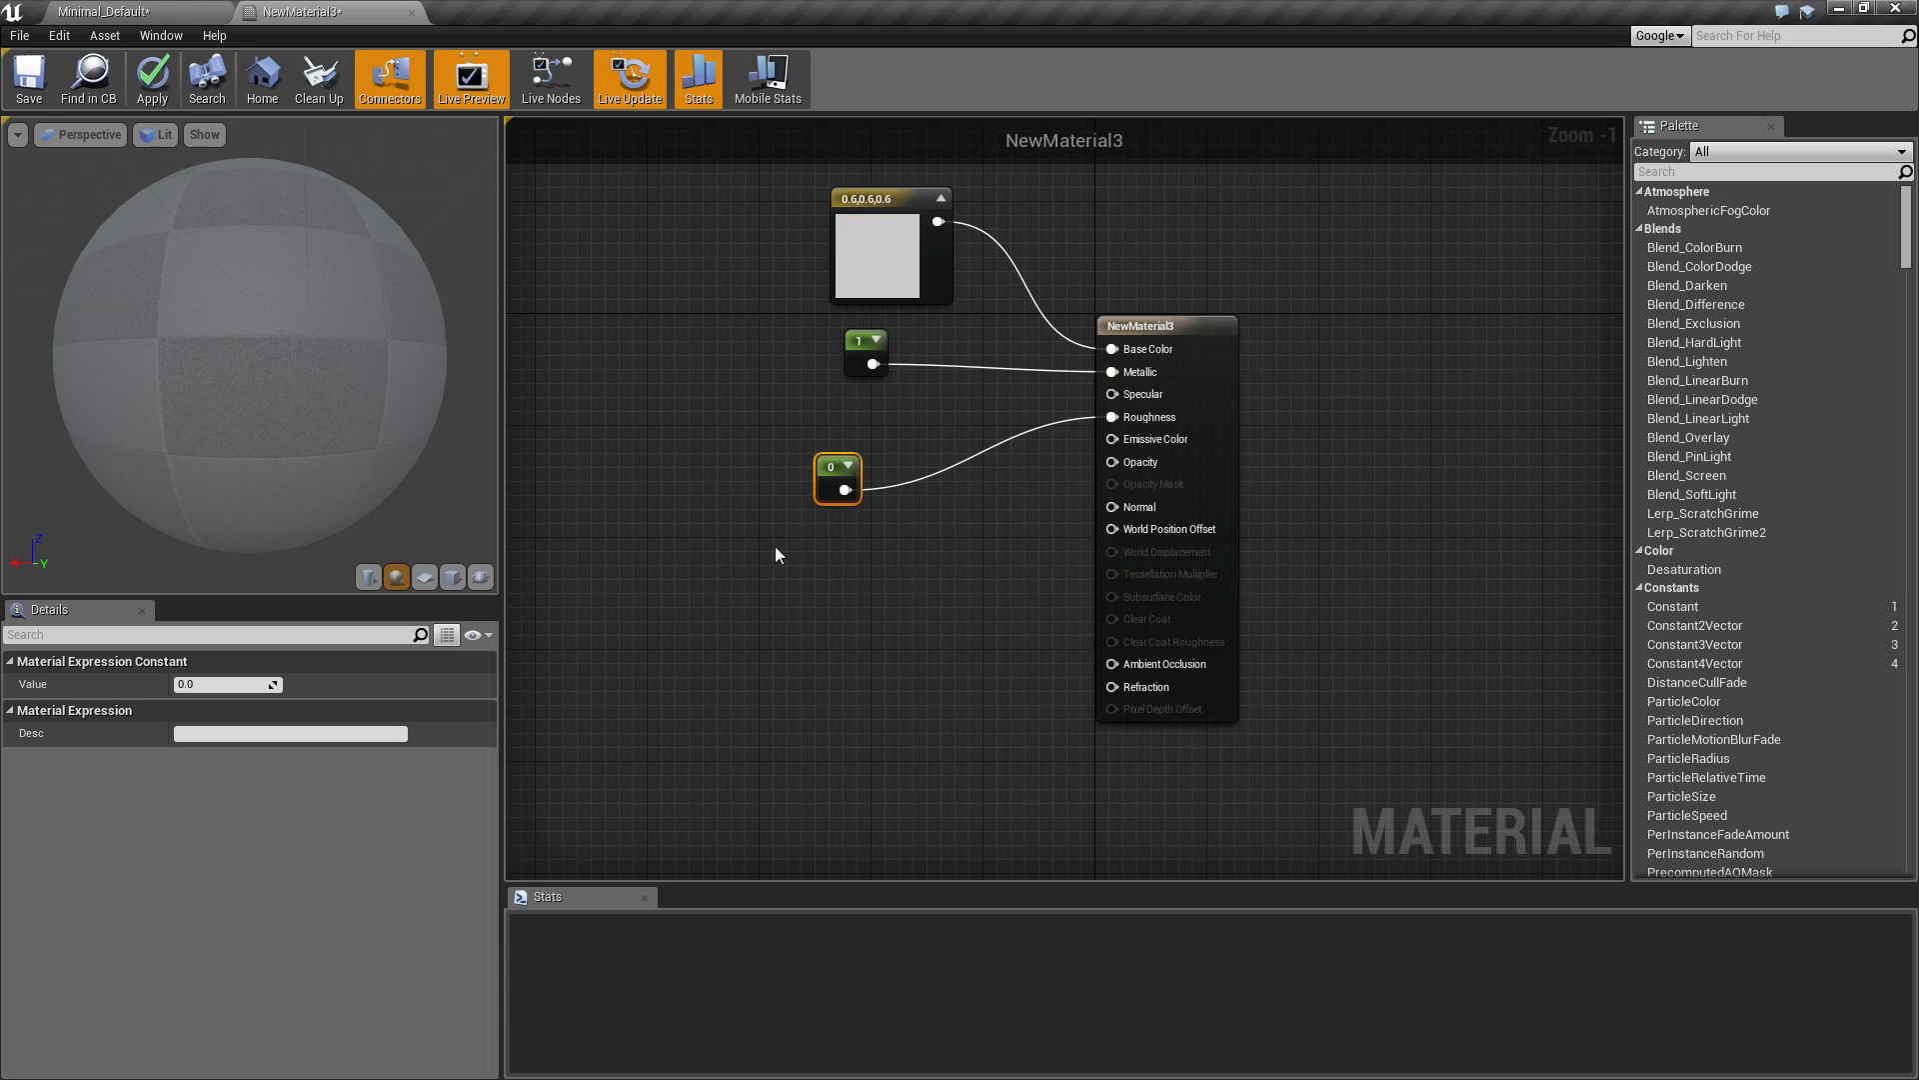
{"action": "left_click", "coordinate": [825, 562]}
{"action": "right_click_drag", "start_coordinate": [877, 584], "coordinate": [971, 553]}
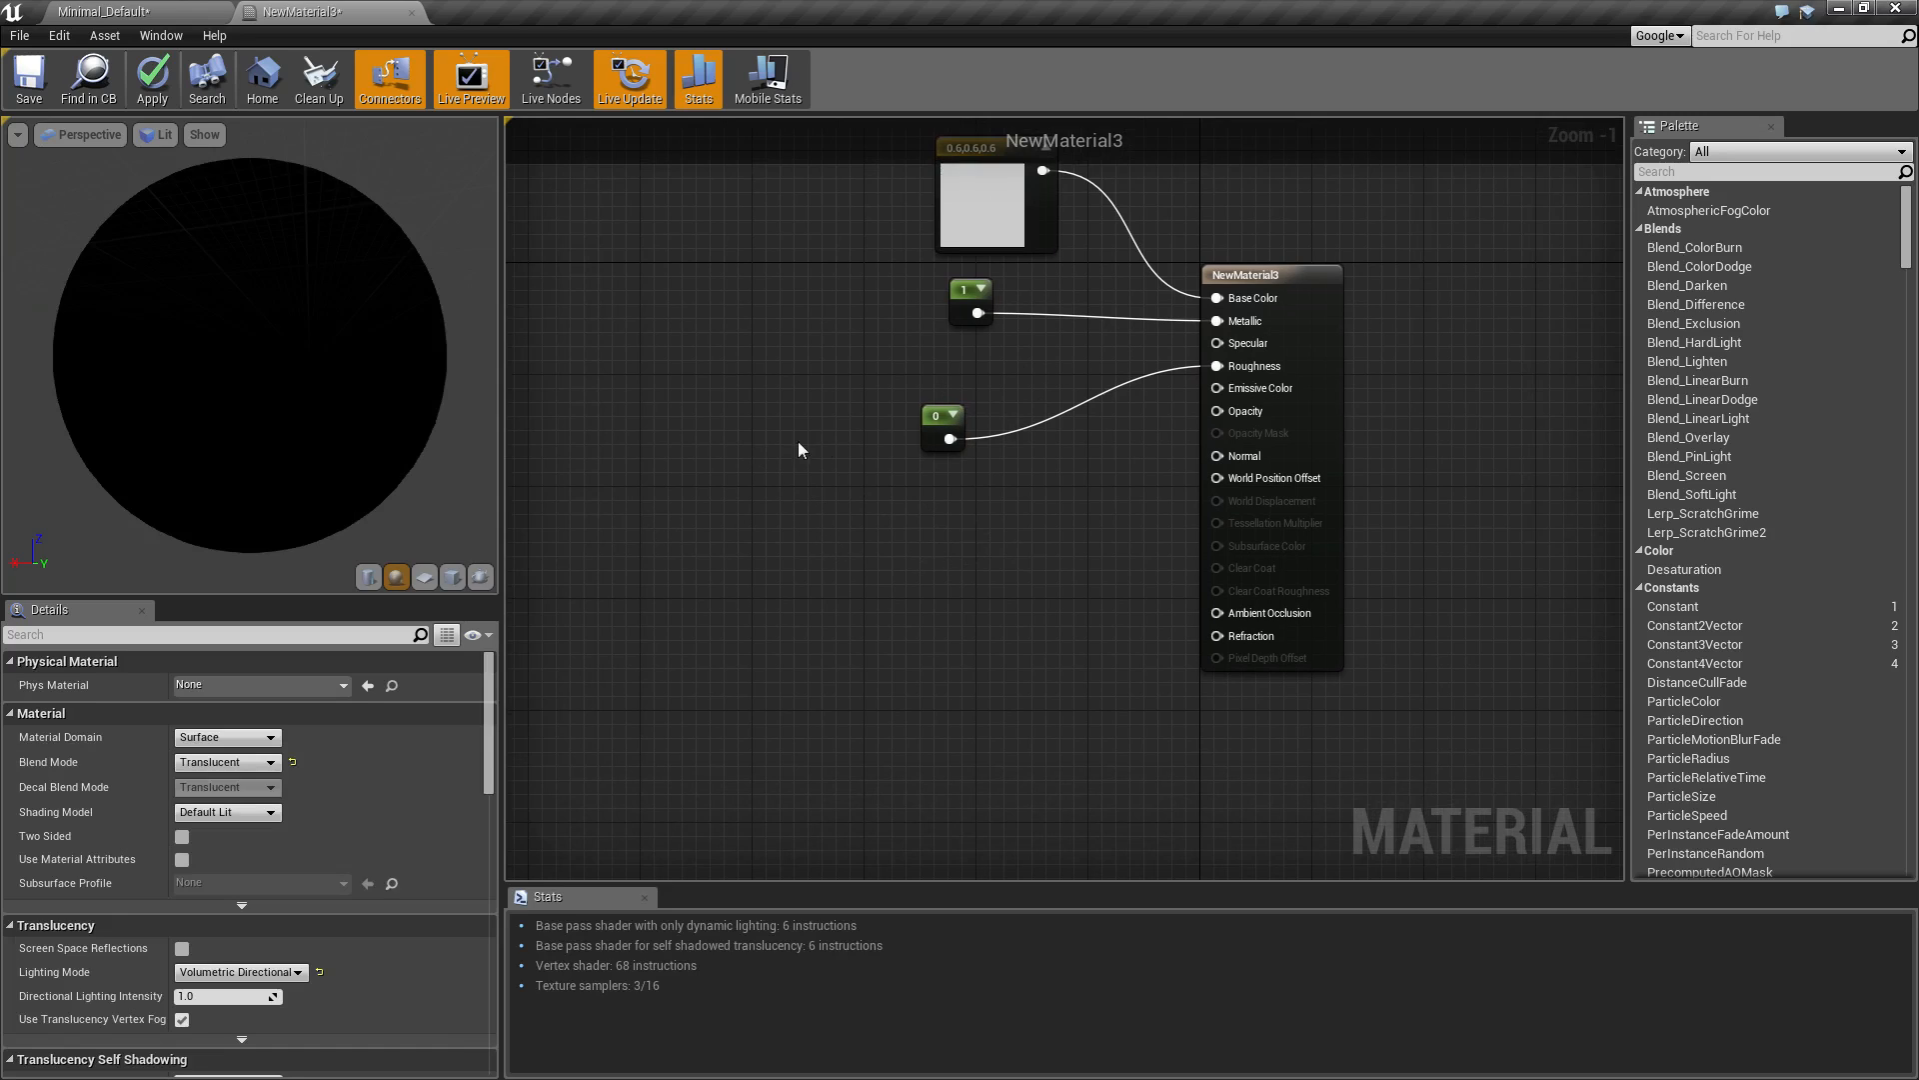
Search the node palette for "fres" and place a Fresnel node and a Fresnel_Function node in the graph.
{"action": "left_click", "coordinate": [1759, 171]}
{"action": "type", "text": "fres"}
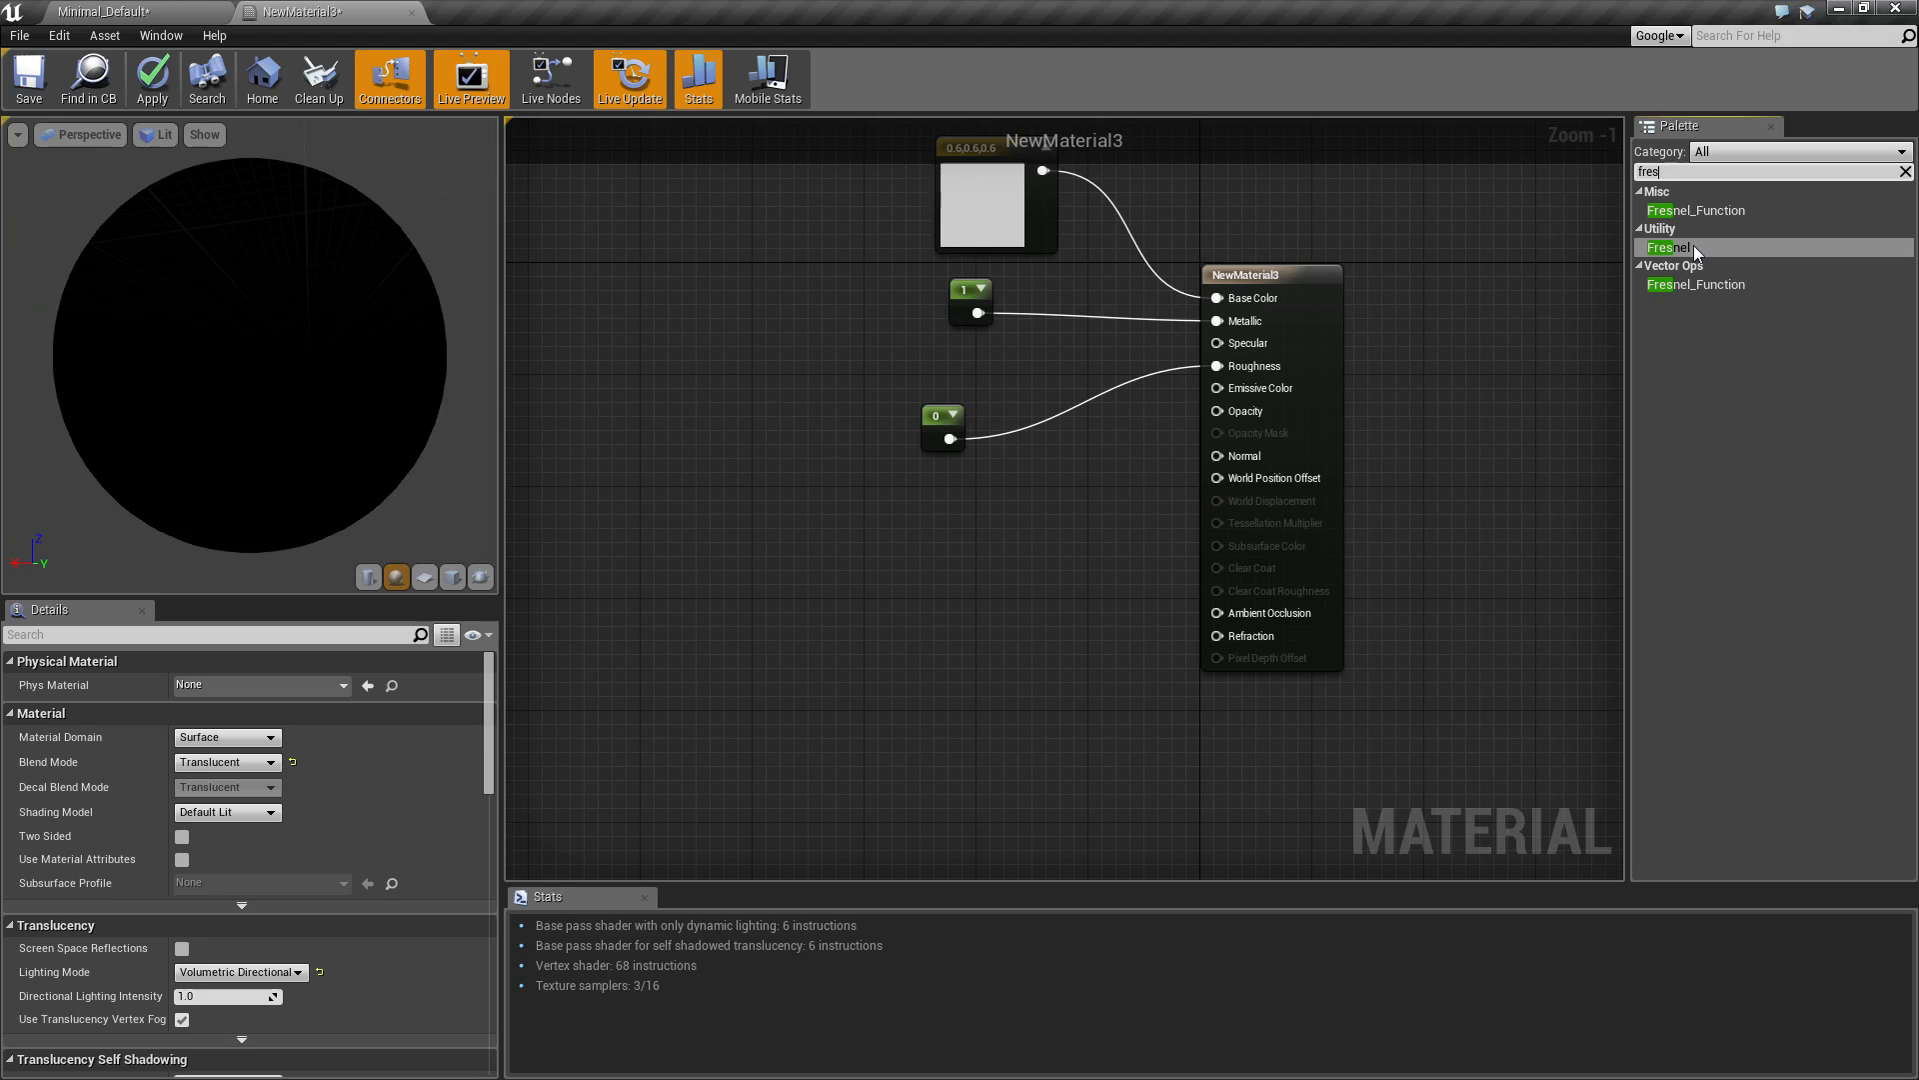
{"action": "left_click_drag", "start_coordinate": [1687, 248], "coordinate": [1091, 476]}
{"action": "left_click_drag", "start_coordinate": [1688, 210], "coordinate": [752, 572]}
{"action": "left_click", "coordinate": [1136, 487]}
{"action": "left_click_drag", "start_coordinate": [1137, 487], "coordinate": [735, 444]}
{"action": "left_click_drag", "start_coordinate": [842, 570], "coordinate": [768, 576]}
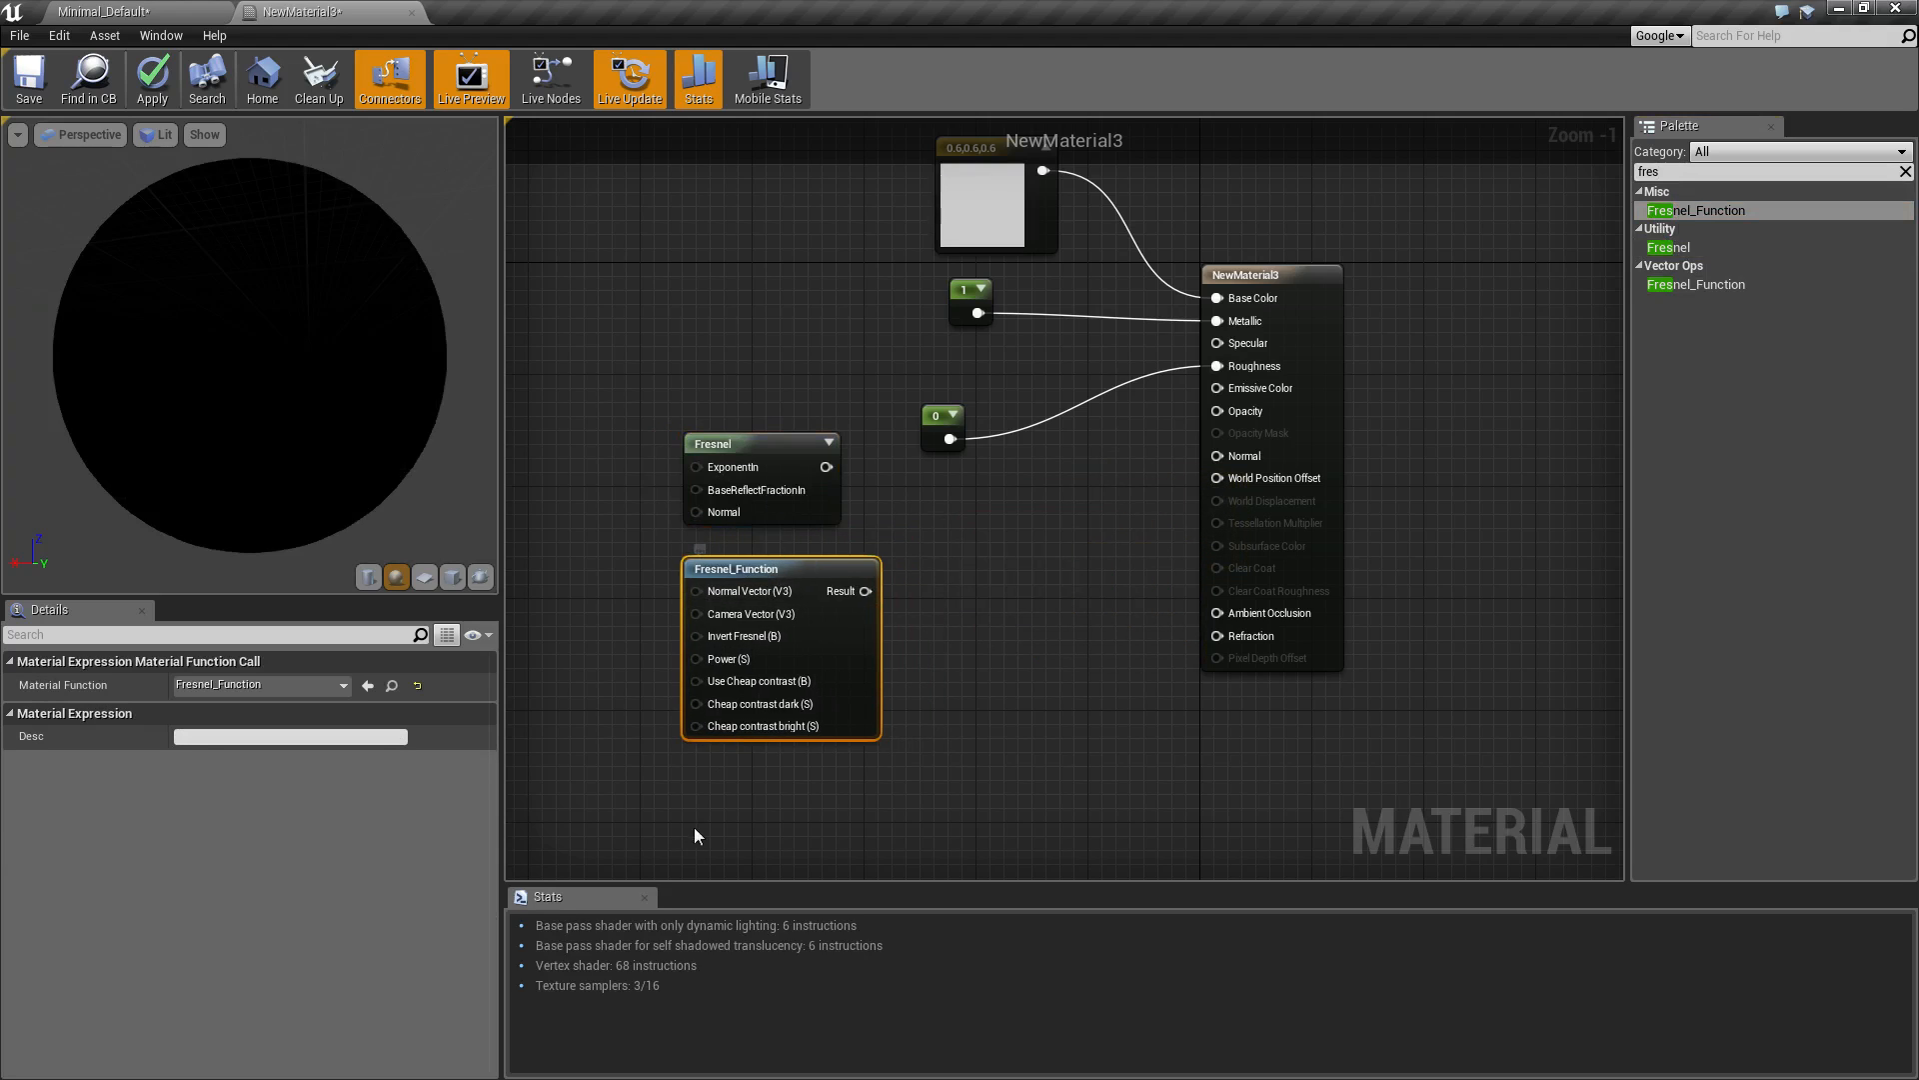
Delete the plain Fresnel node and move the Fresnel_Function node into its place.
{"action": "right_click_drag", "start_coordinate": [700, 824], "coordinate": [867, 804]}
{"action": "left_click_drag", "start_coordinate": [929, 420], "coordinate": [873, 364]}
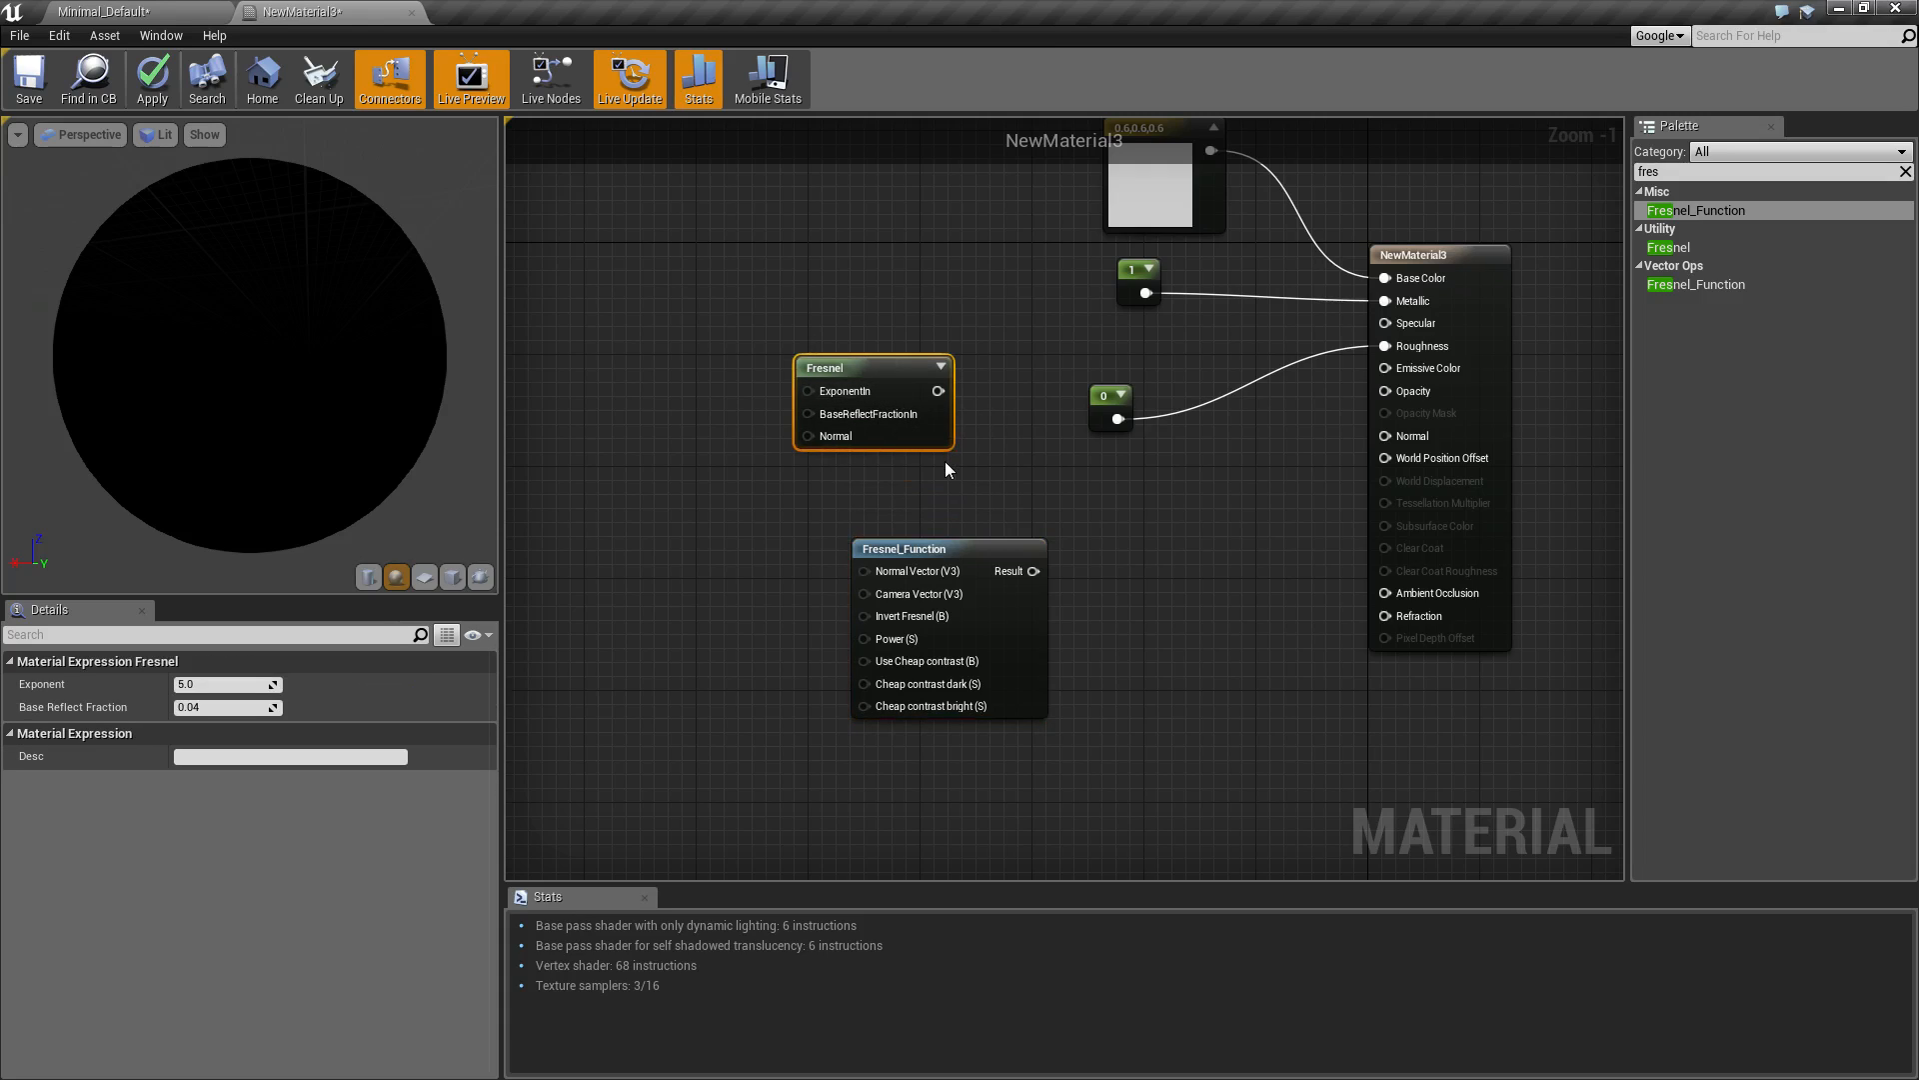
{"action": "key", "text": "Delete"}
{"action": "left_click_drag", "start_coordinate": [957, 551], "coordinate": [844, 481]}
{"action": "right_click_drag", "start_coordinate": [719, 416], "coordinate": [934, 386]}
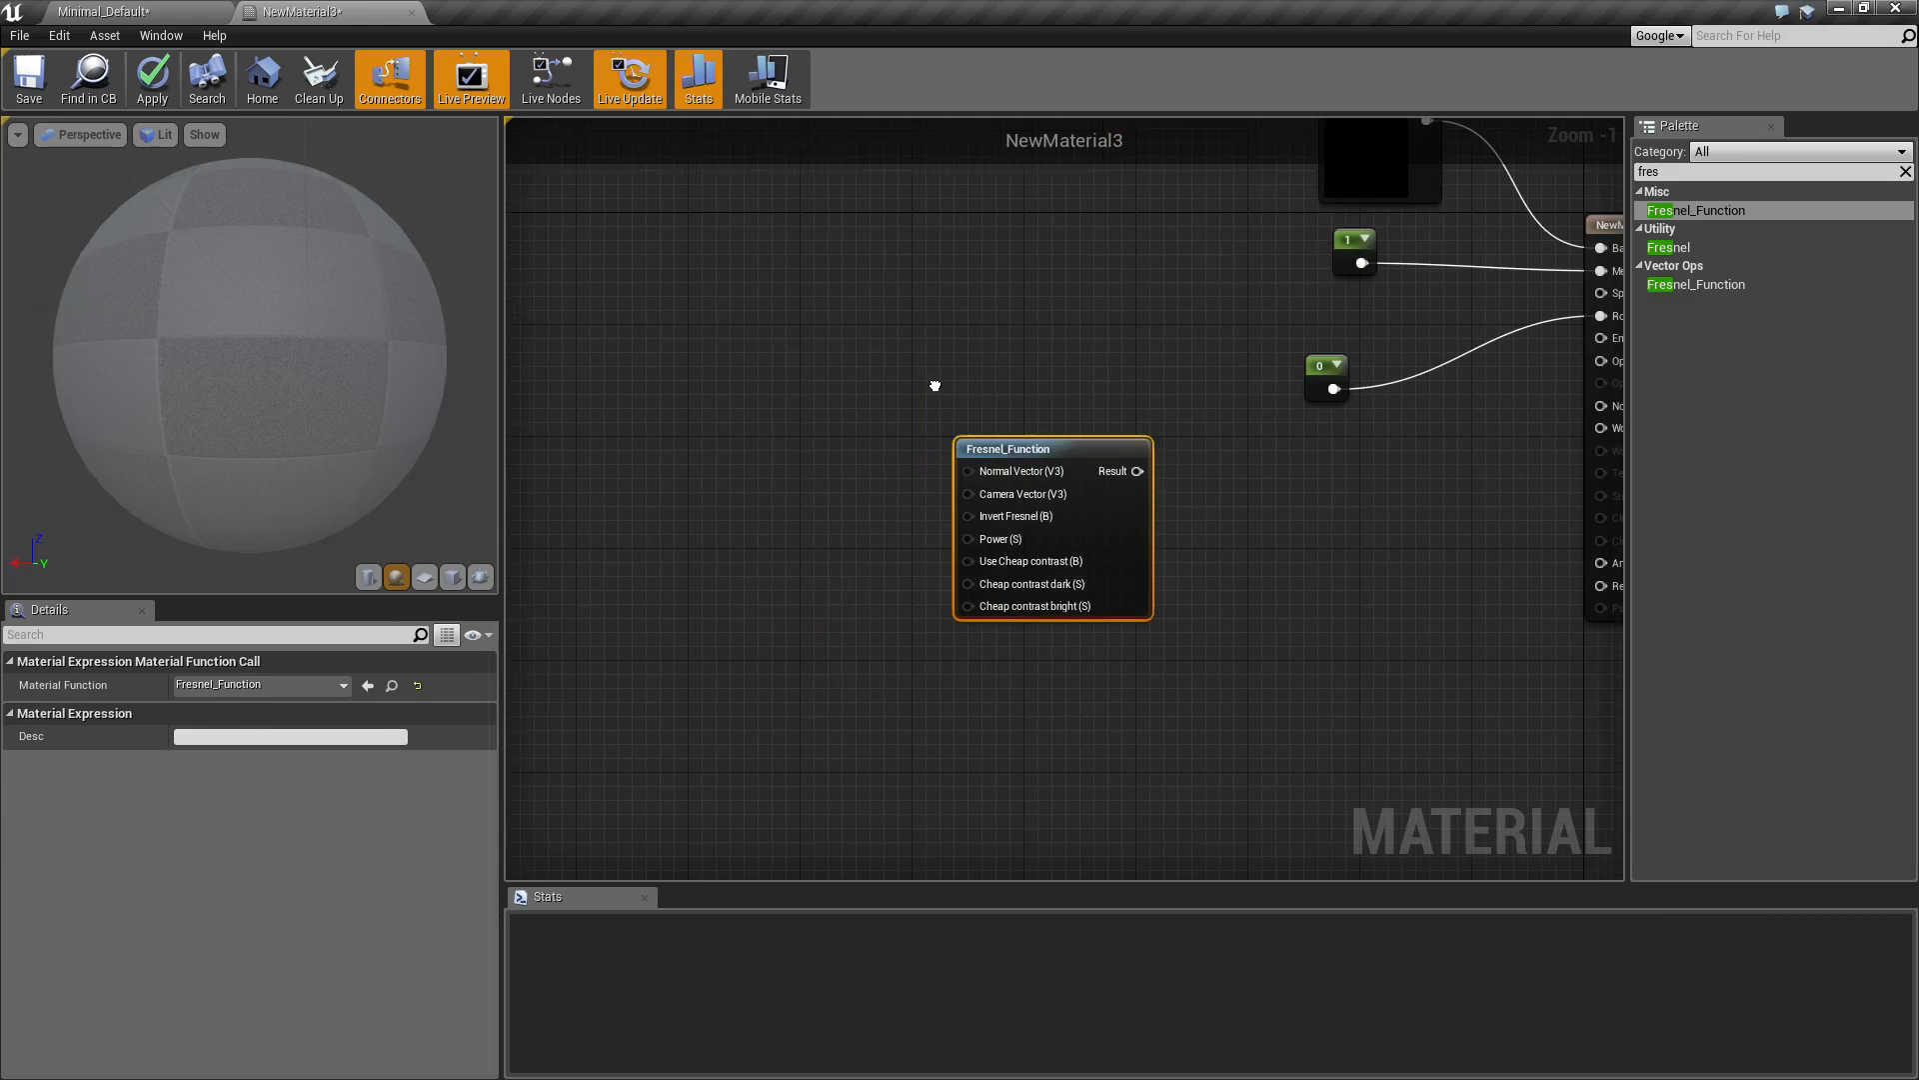
Add a Constant node, connect it to the Fresnel_Function's Power input, and set its value to 3.
{"action": "left_click", "coordinate": [782, 493]}
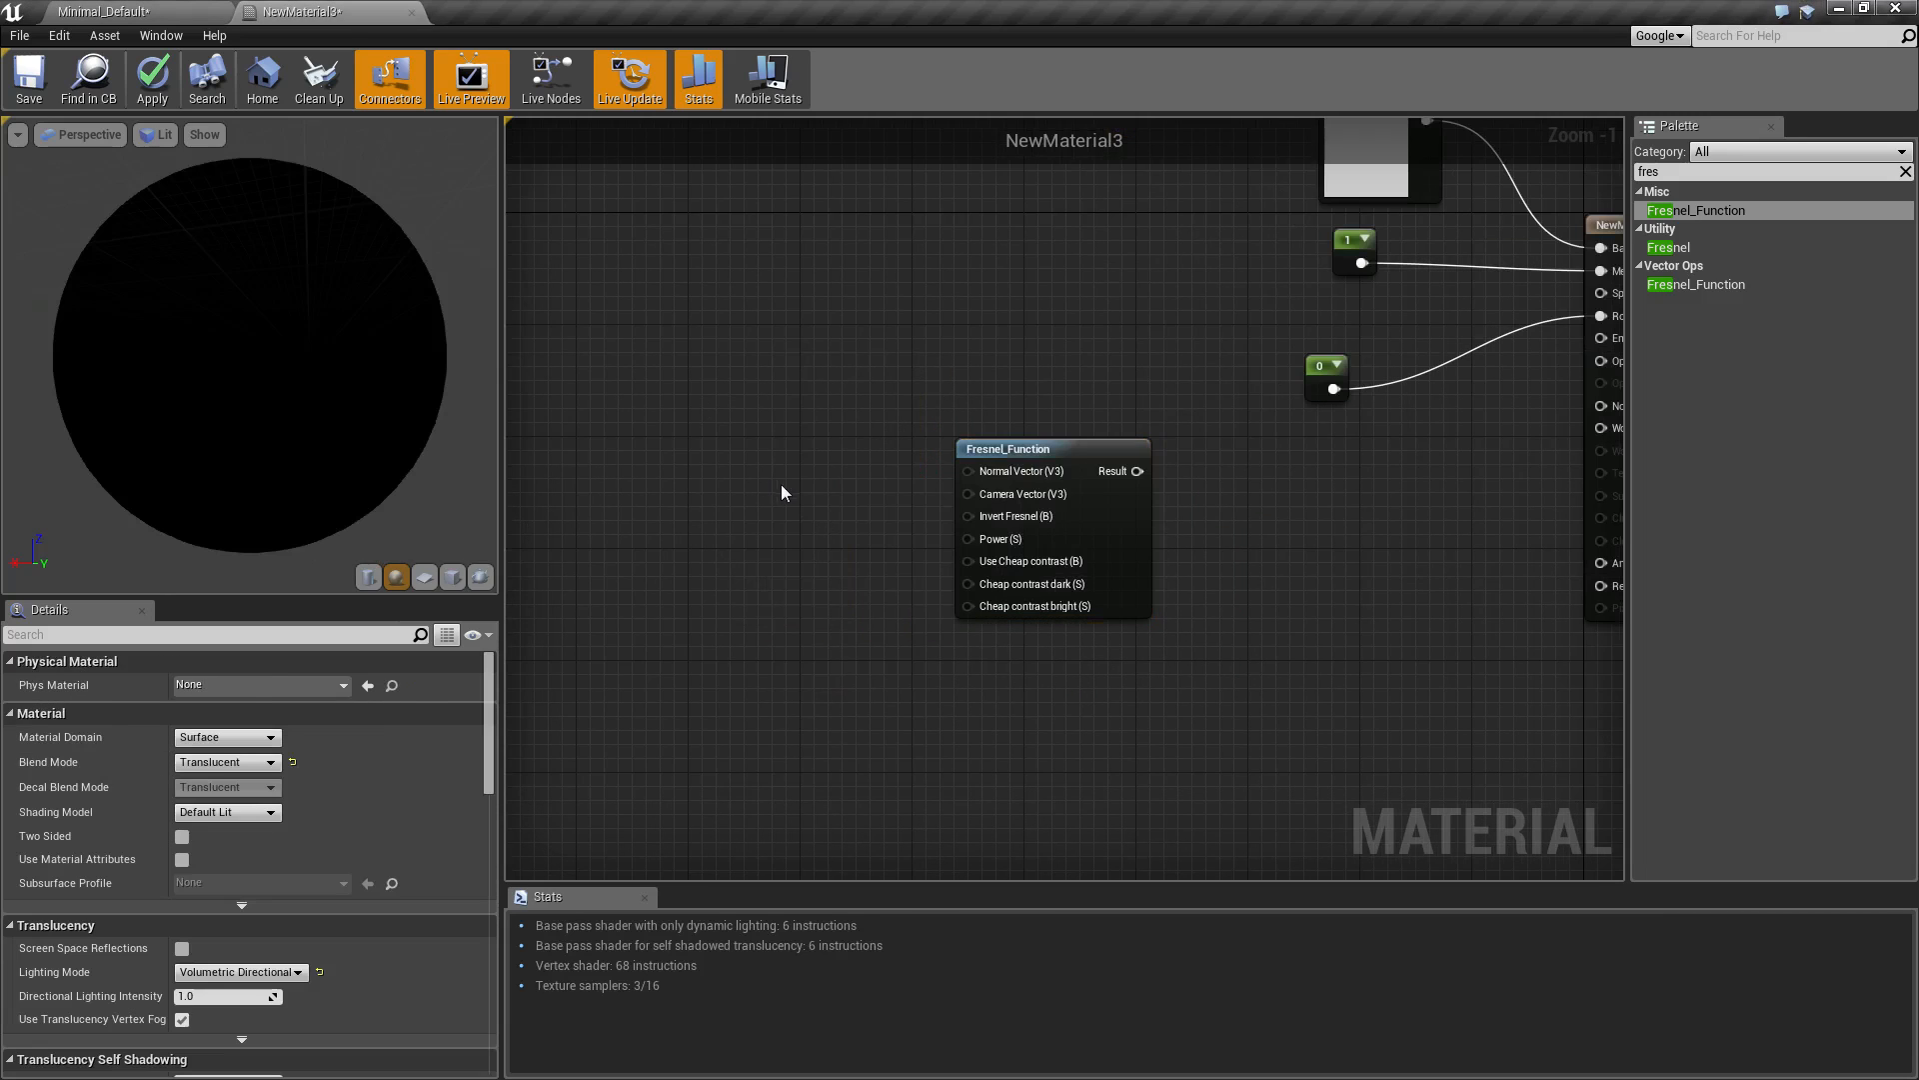
{"action": "left_click", "coordinate": [733, 488]}
{"action": "left_click_drag", "start_coordinate": [760, 518], "coordinate": [995, 540]}
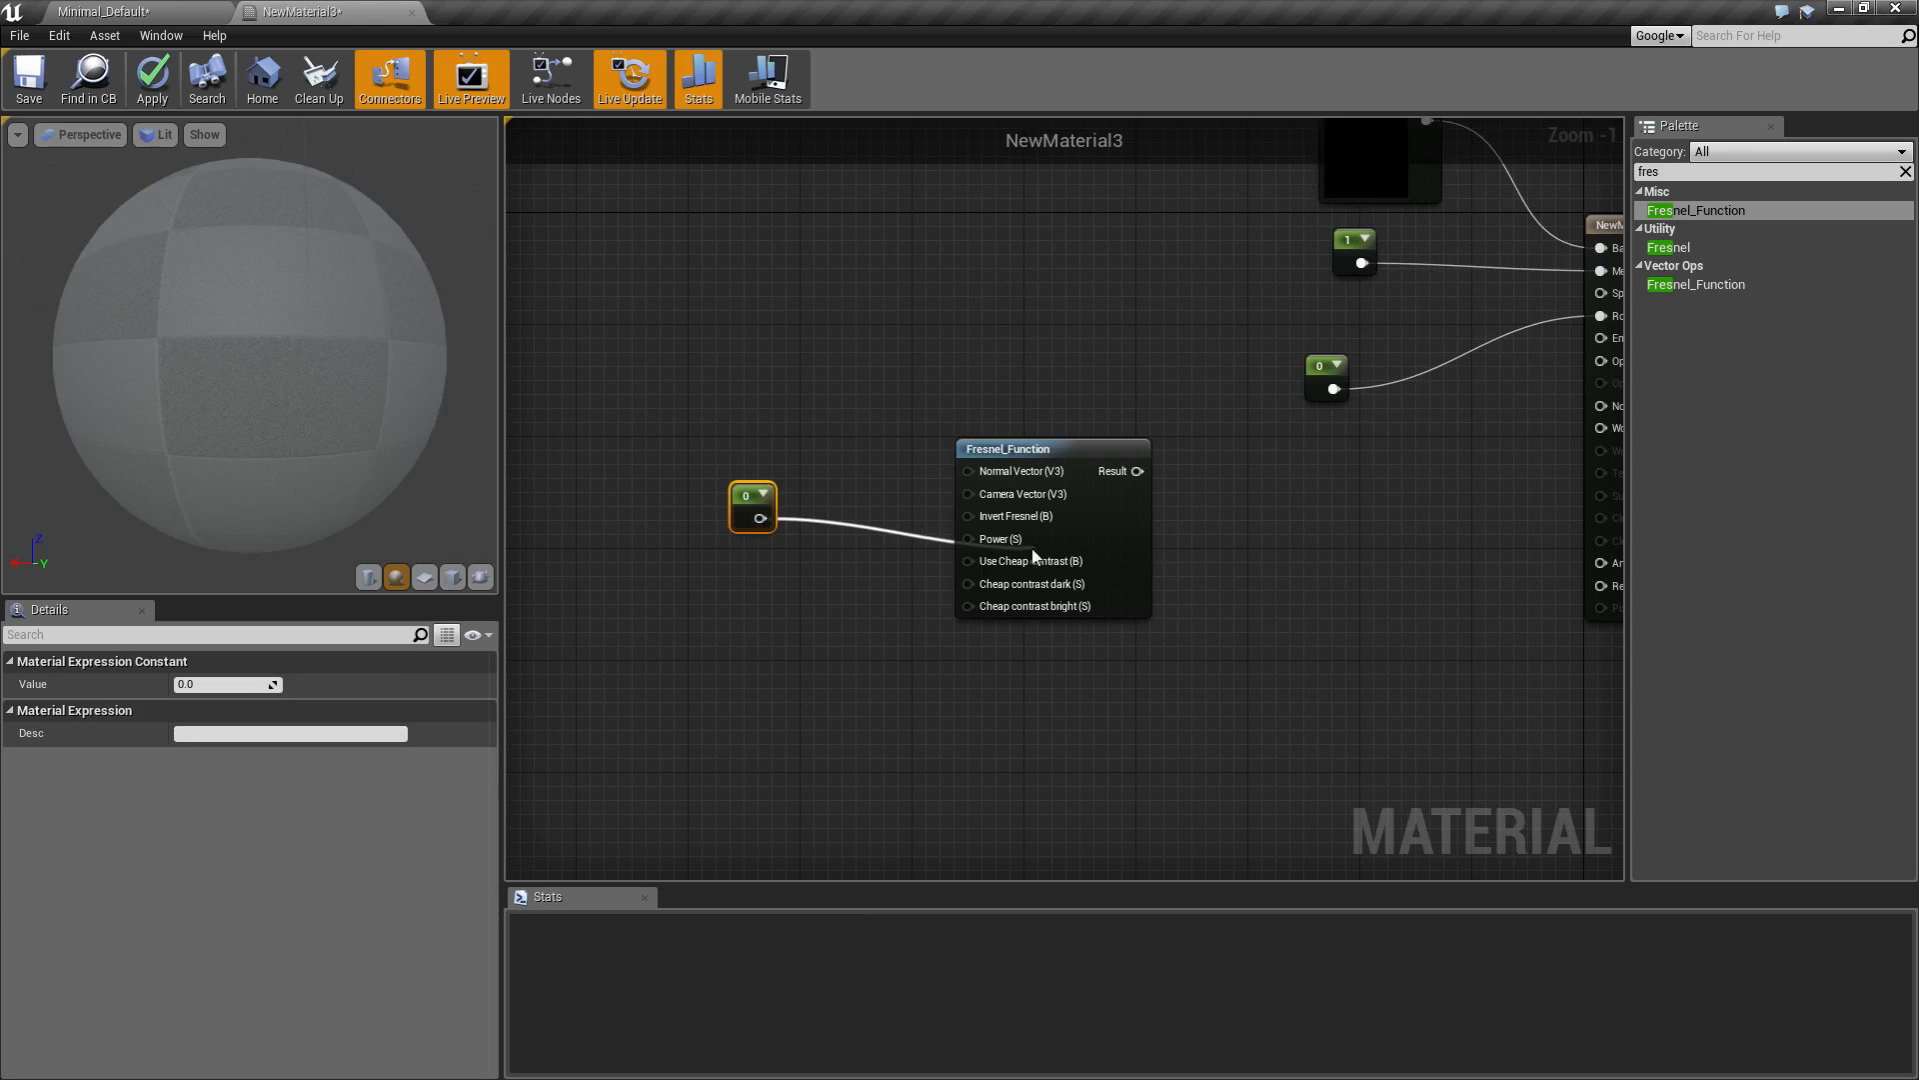
{"action": "left_click", "coordinate": [206, 682]}
{"action": "type", "text": "3"}
{"action": "key", "text": "Return"}
Rearrange the Power constant and the Fresnel_Function node to leave free space before the material node.
{"action": "right_click_drag", "start_coordinate": [1029, 441], "coordinate": [904, 447]}
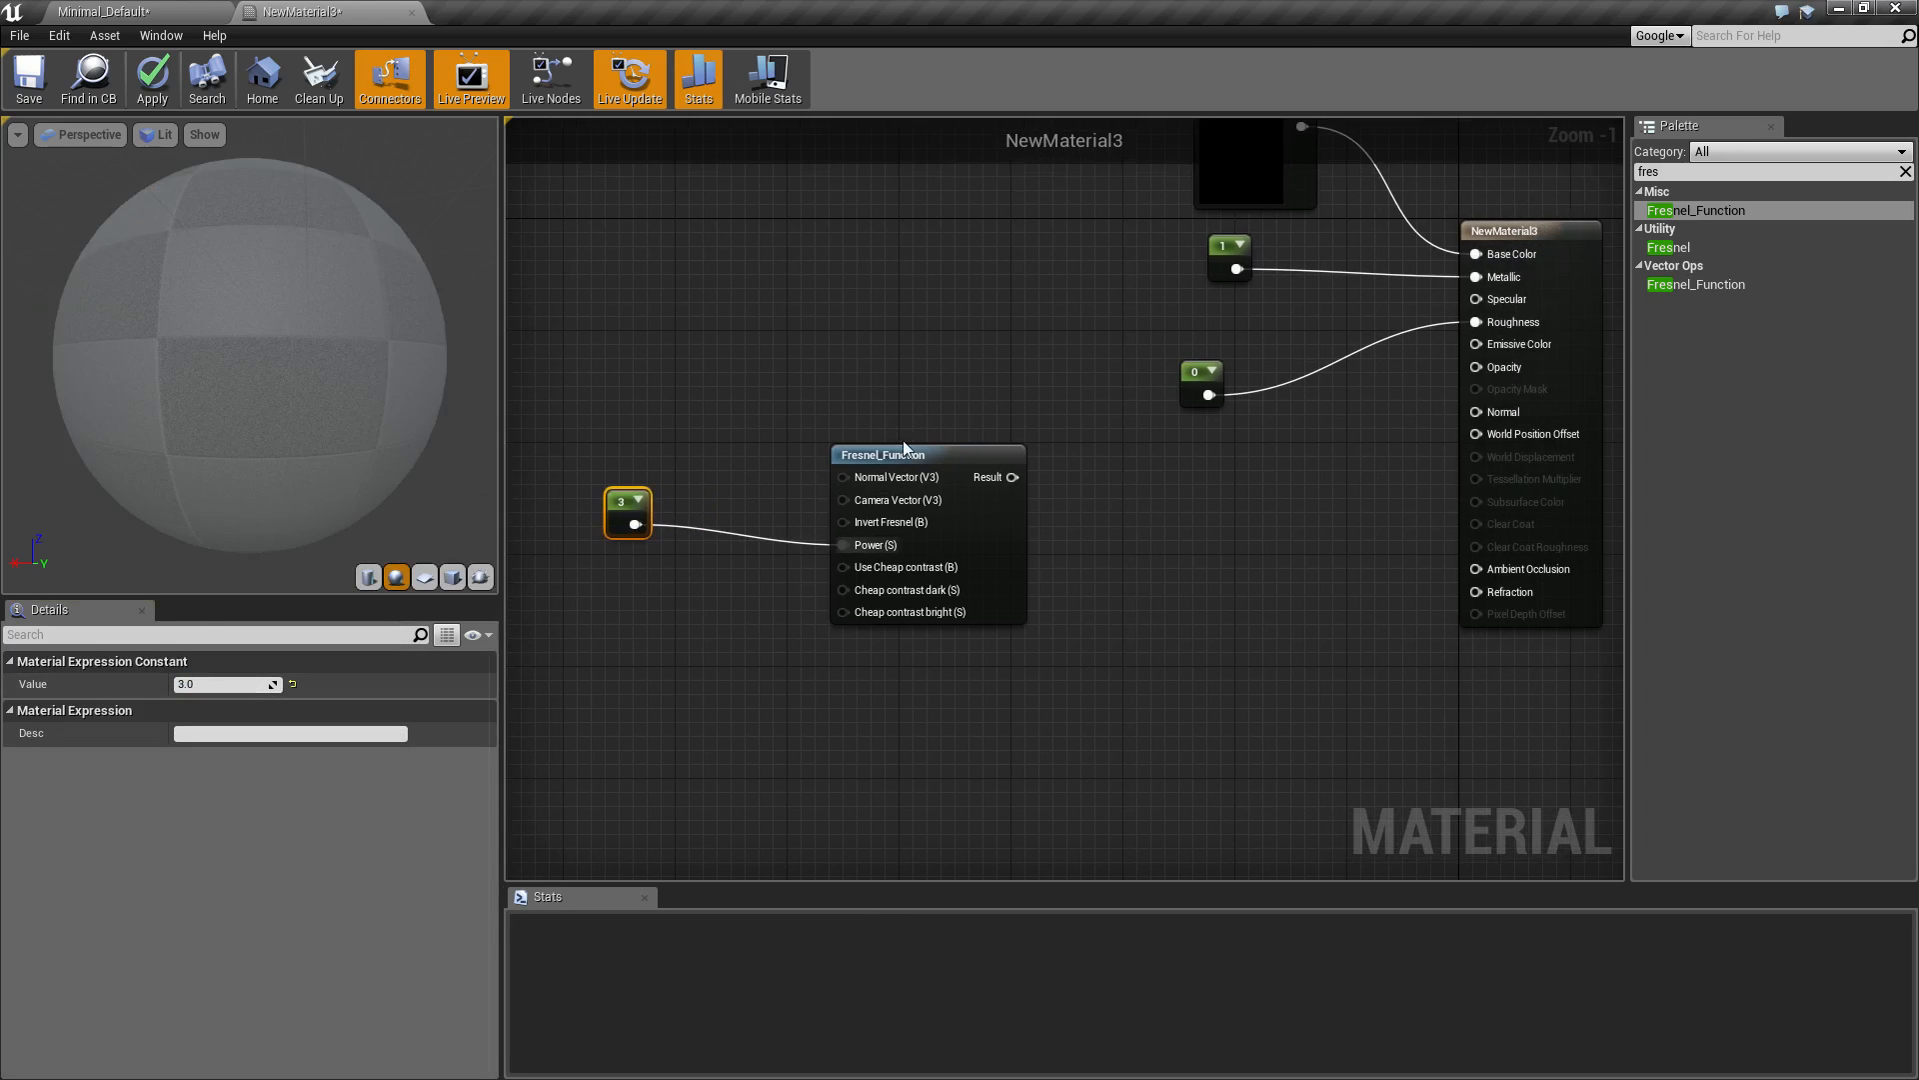
{"action": "left_click", "coordinate": [905, 450]}
{"action": "left_click_drag", "start_coordinate": [620, 509], "coordinate": [592, 557]}
{"action": "left_click_drag", "start_coordinate": [940, 461], "coordinate": [884, 461]}
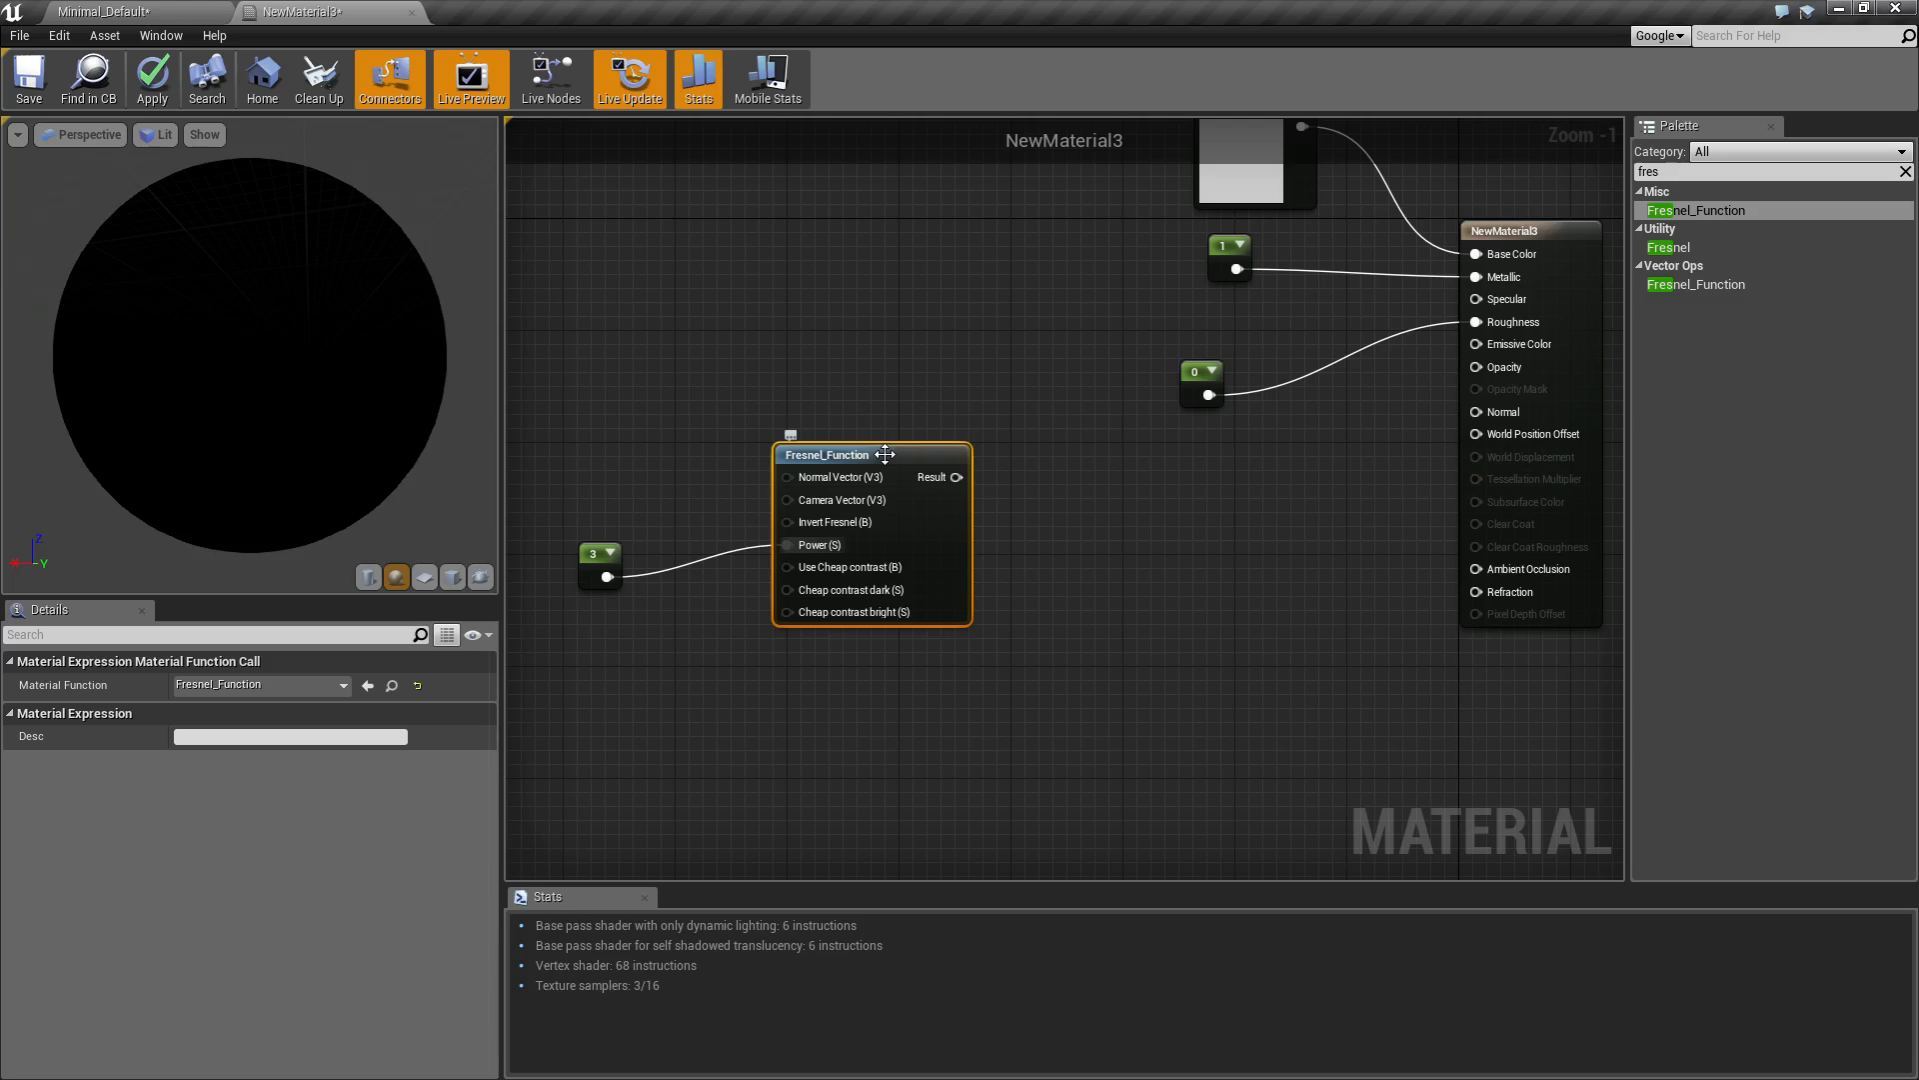
{"action": "left_click_drag", "start_coordinate": [905, 457], "coordinate": [890, 484]}
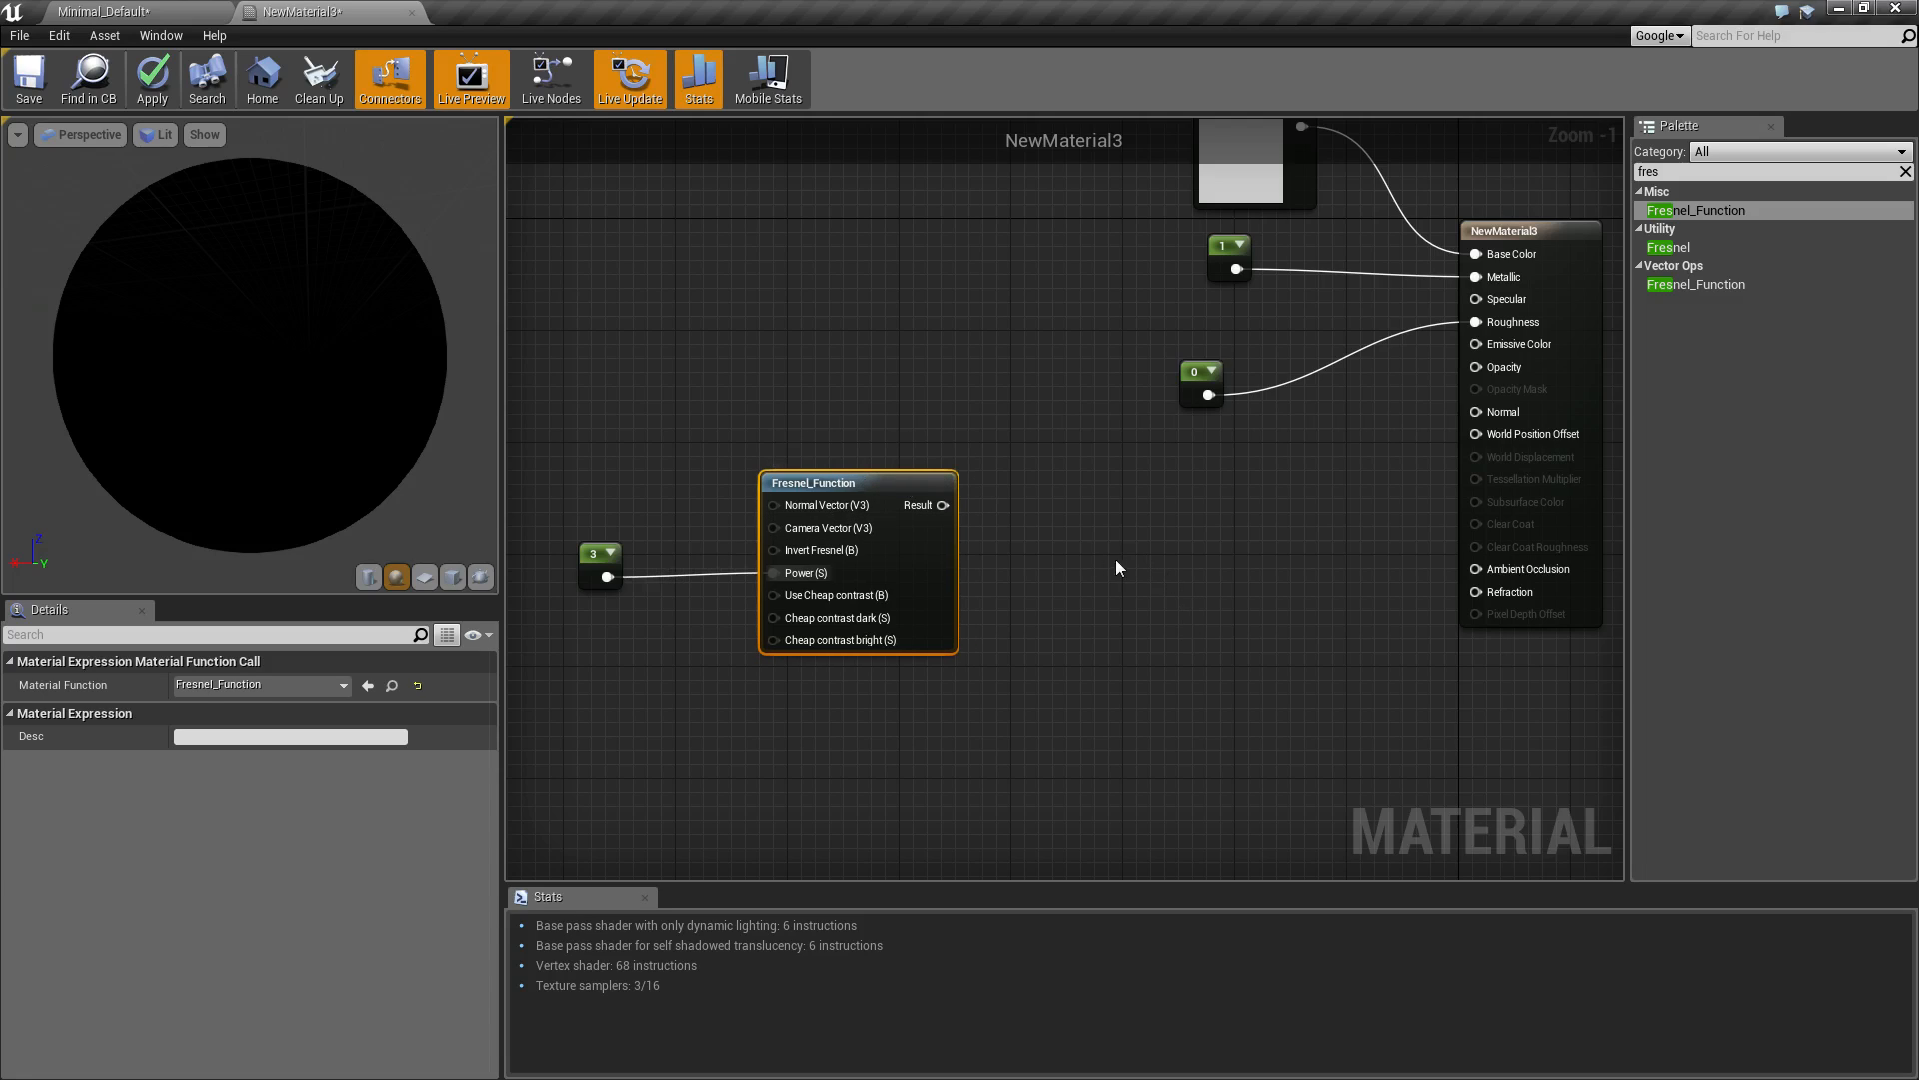
Add a Lerp node and two Constant nodes, connecting one to its A input and the other to B.
{"action": "left_click", "coordinate": [1099, 533]}
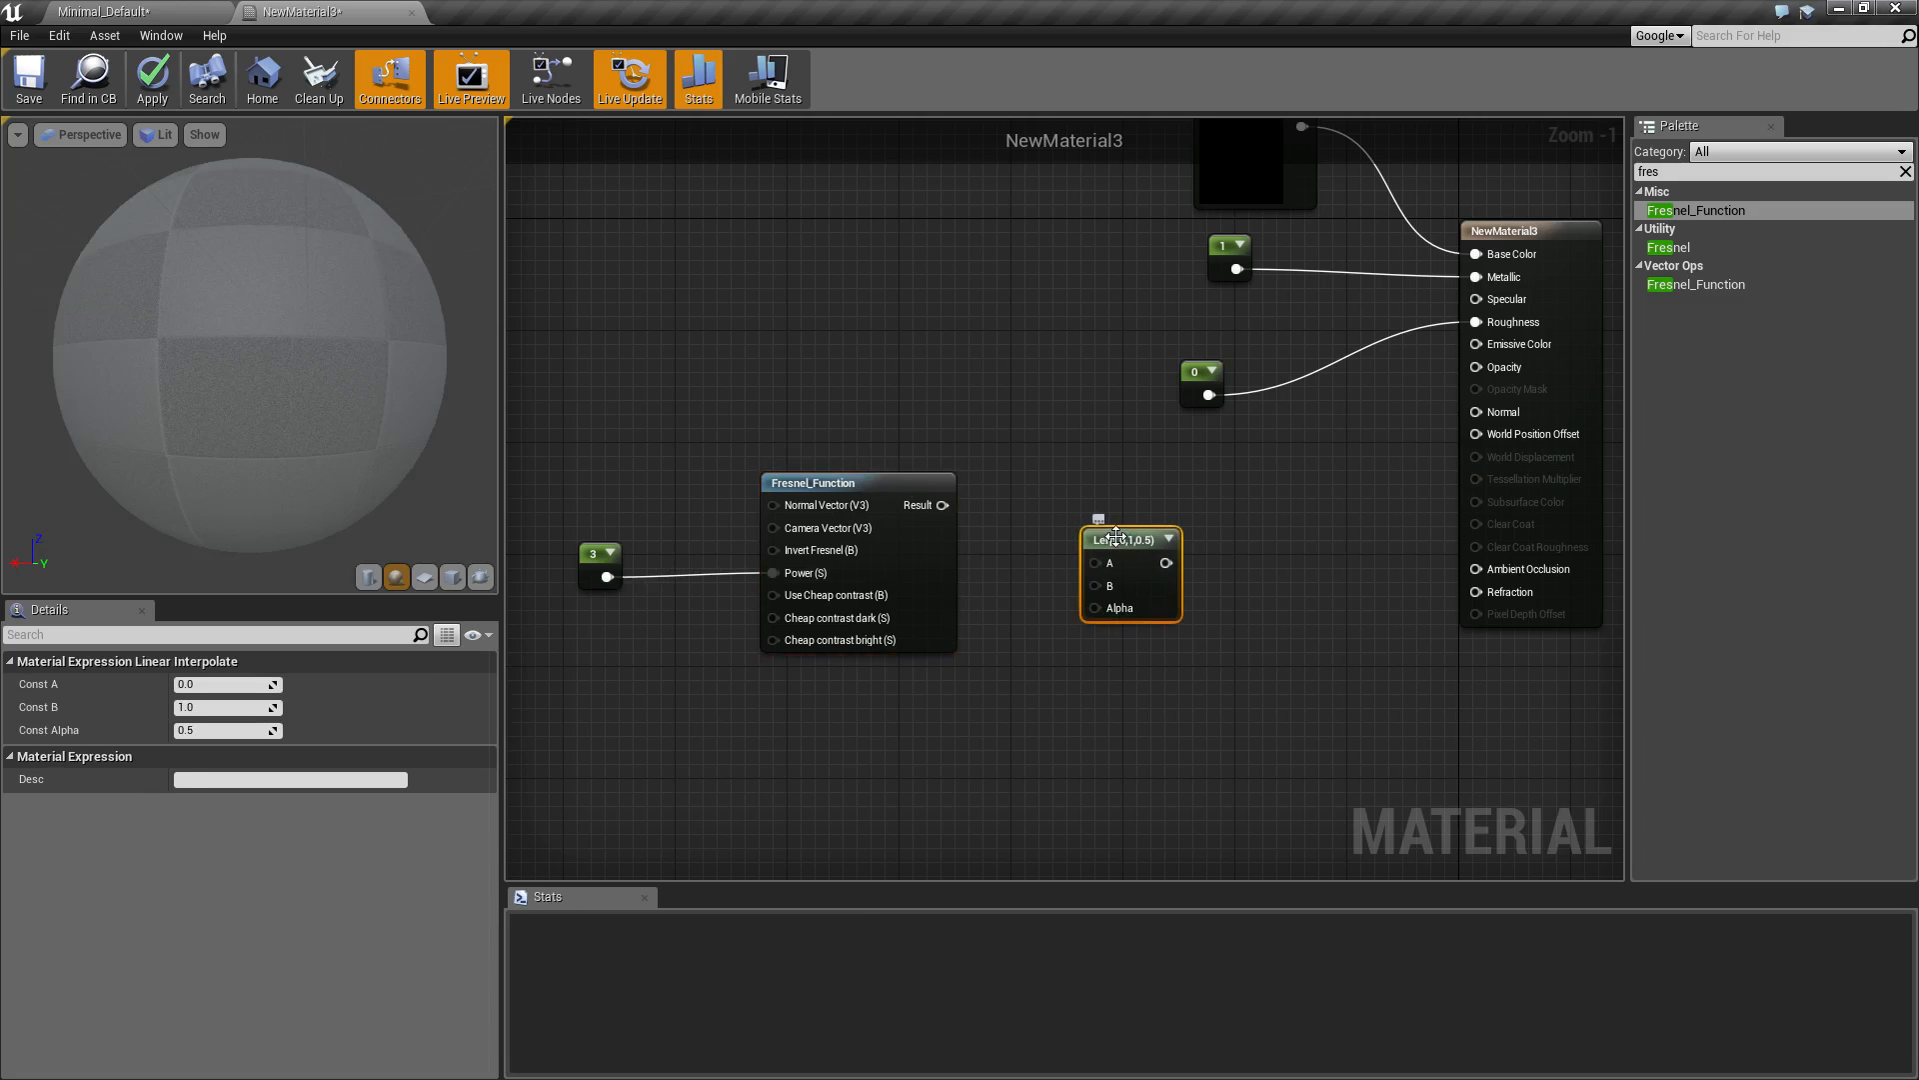
{"action": "left_click", "coordinate": [1034, 622]}
{"action": "left_click_drag", "start_coordinate": [1058, 651], "coordinate": [1005, 482]}
{"action": "left_click", "coordinate": [1046, 545]}
{"action": "left_click", "coordinate": [1029, 513]}
{"action": "left_click_drag", "start_coordinate": [1040, 630], "coordinate": [1000, 477]}
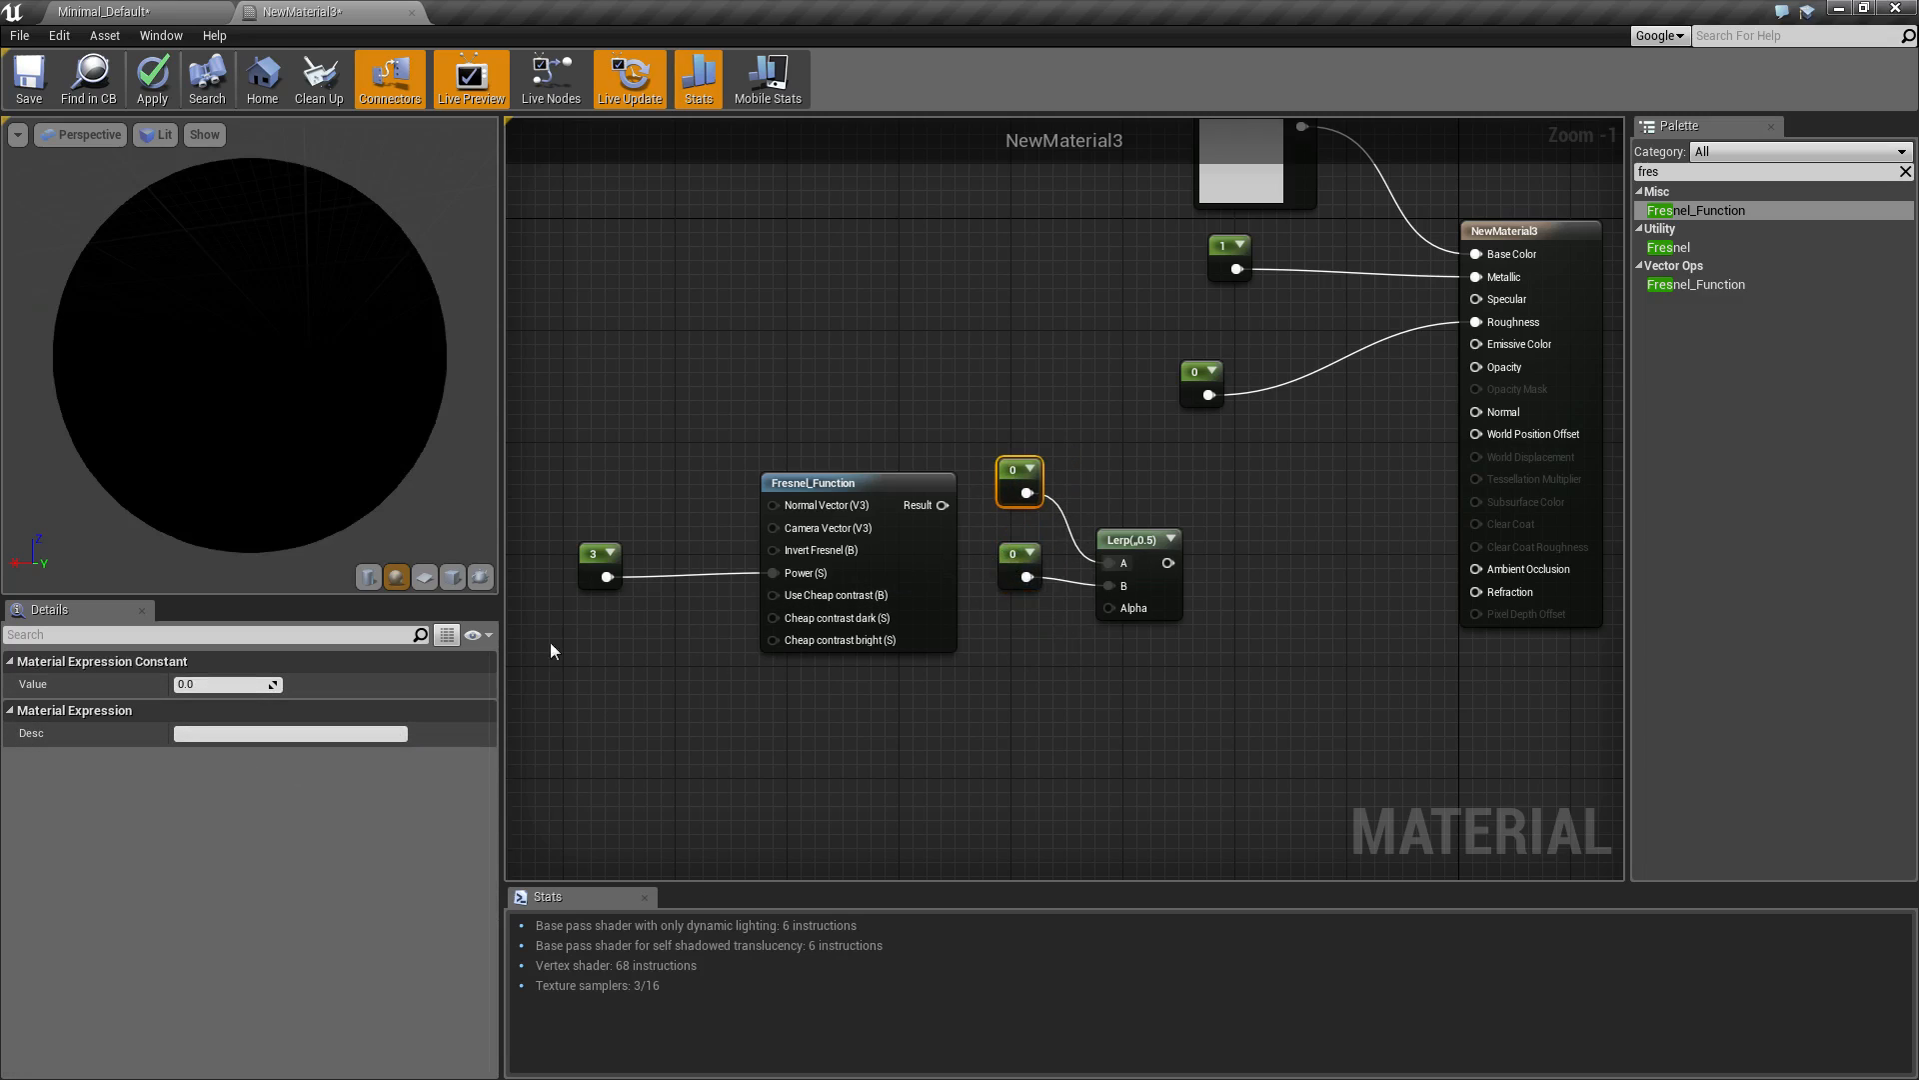
Set the Lerp's B constant to 1 and connect the Fresnel_Function result to the Lerp's Alpha input.
{"action": "left_click", "coordinate": [1010, 558]}
{"action": "left_click", "coordinate": [222, 683]}
{"action": "type", "text": "1"}
{"action": "key", "text": "Return"}
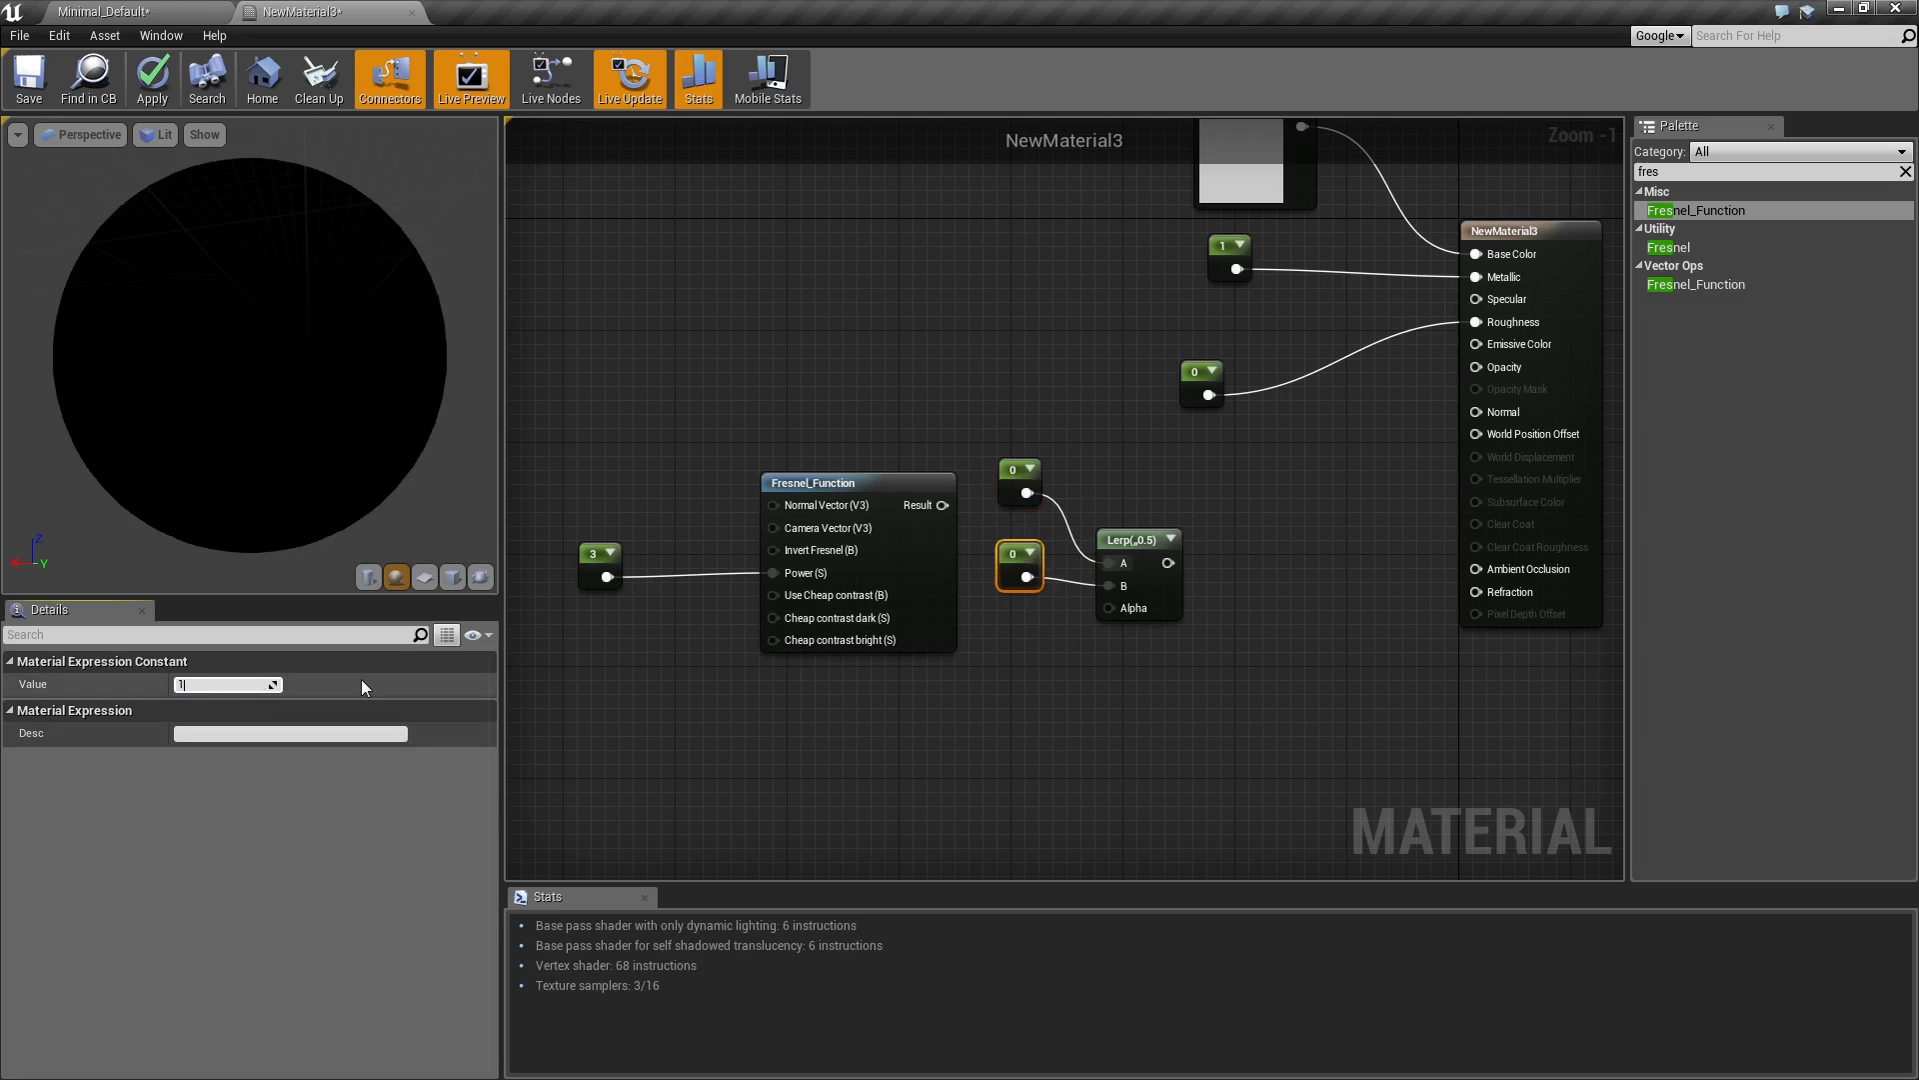
{"action": "left_click_drag", "start_coordinate": [945, 506], "coordinate": [1110, 608]}
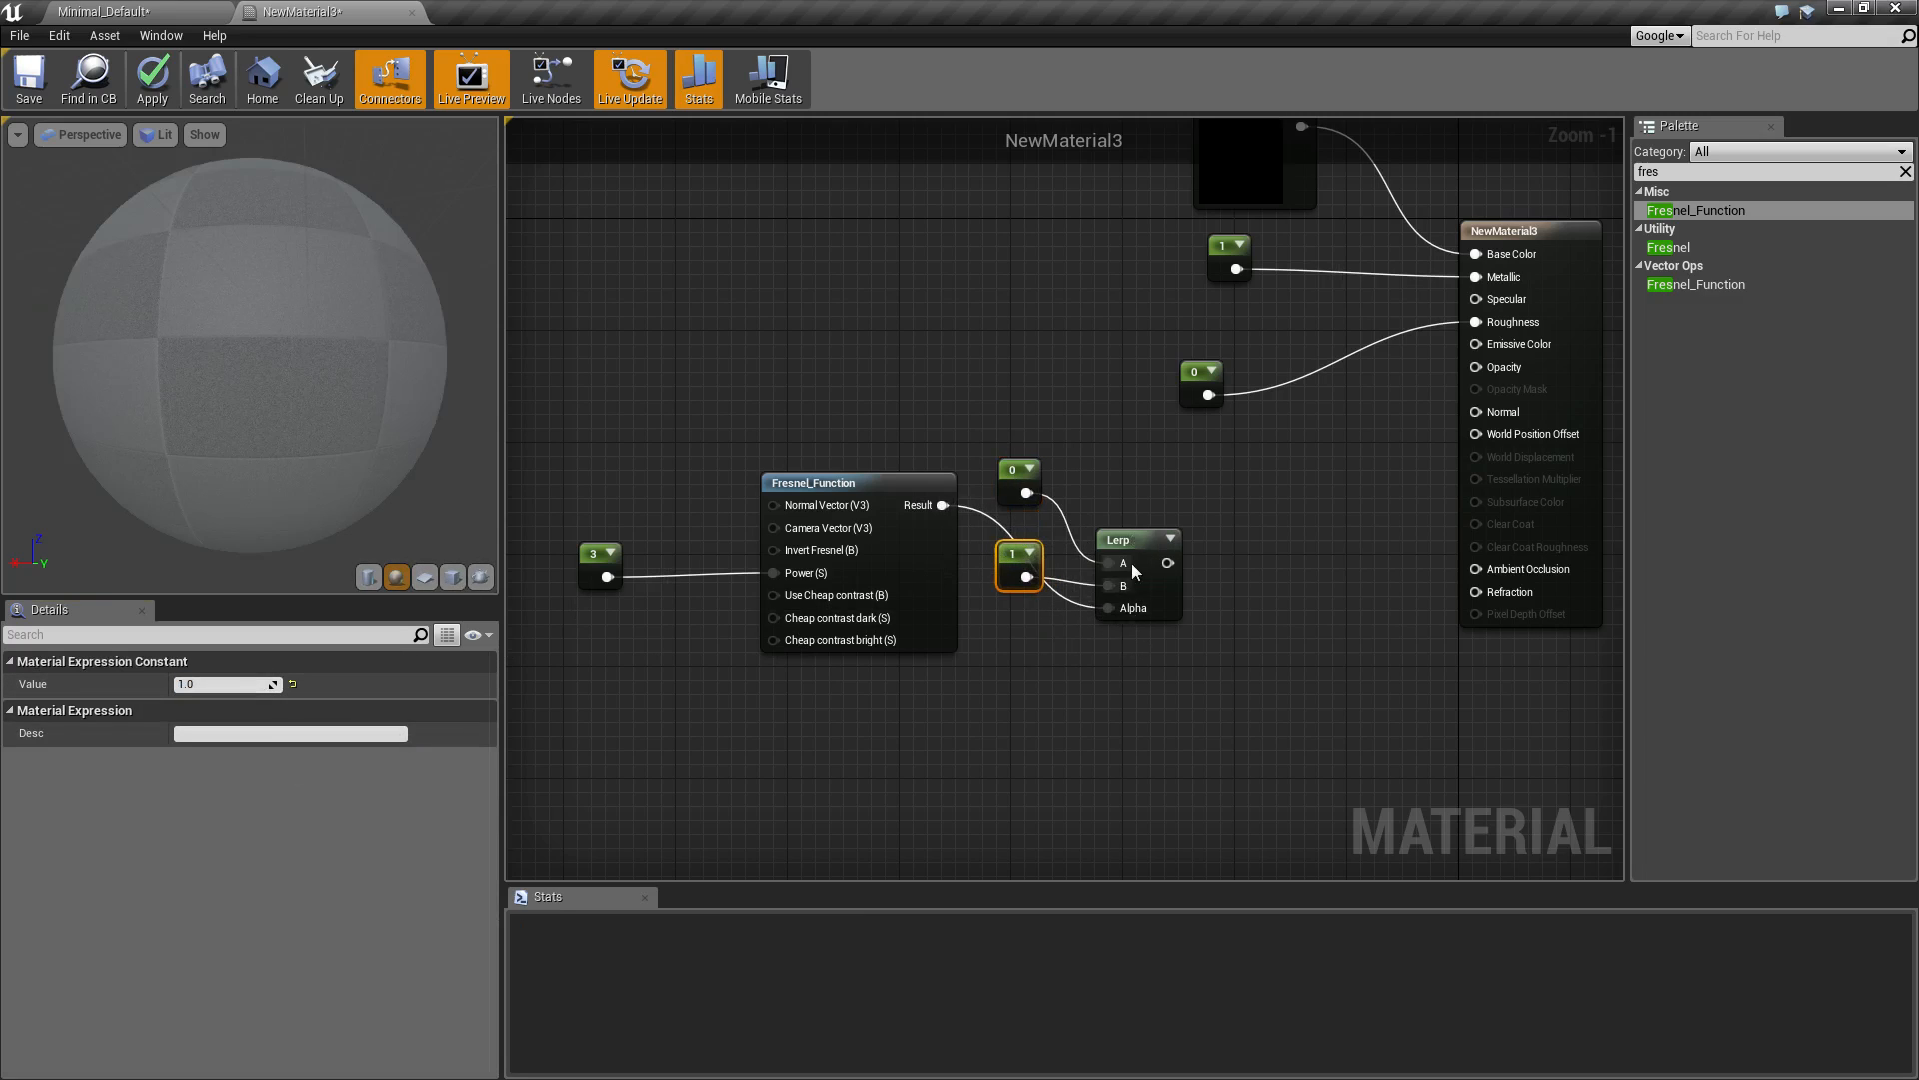
{"action": "left_click_drag", "start_coordinate": [1126, 535], "coordinate": [1224, 507]}
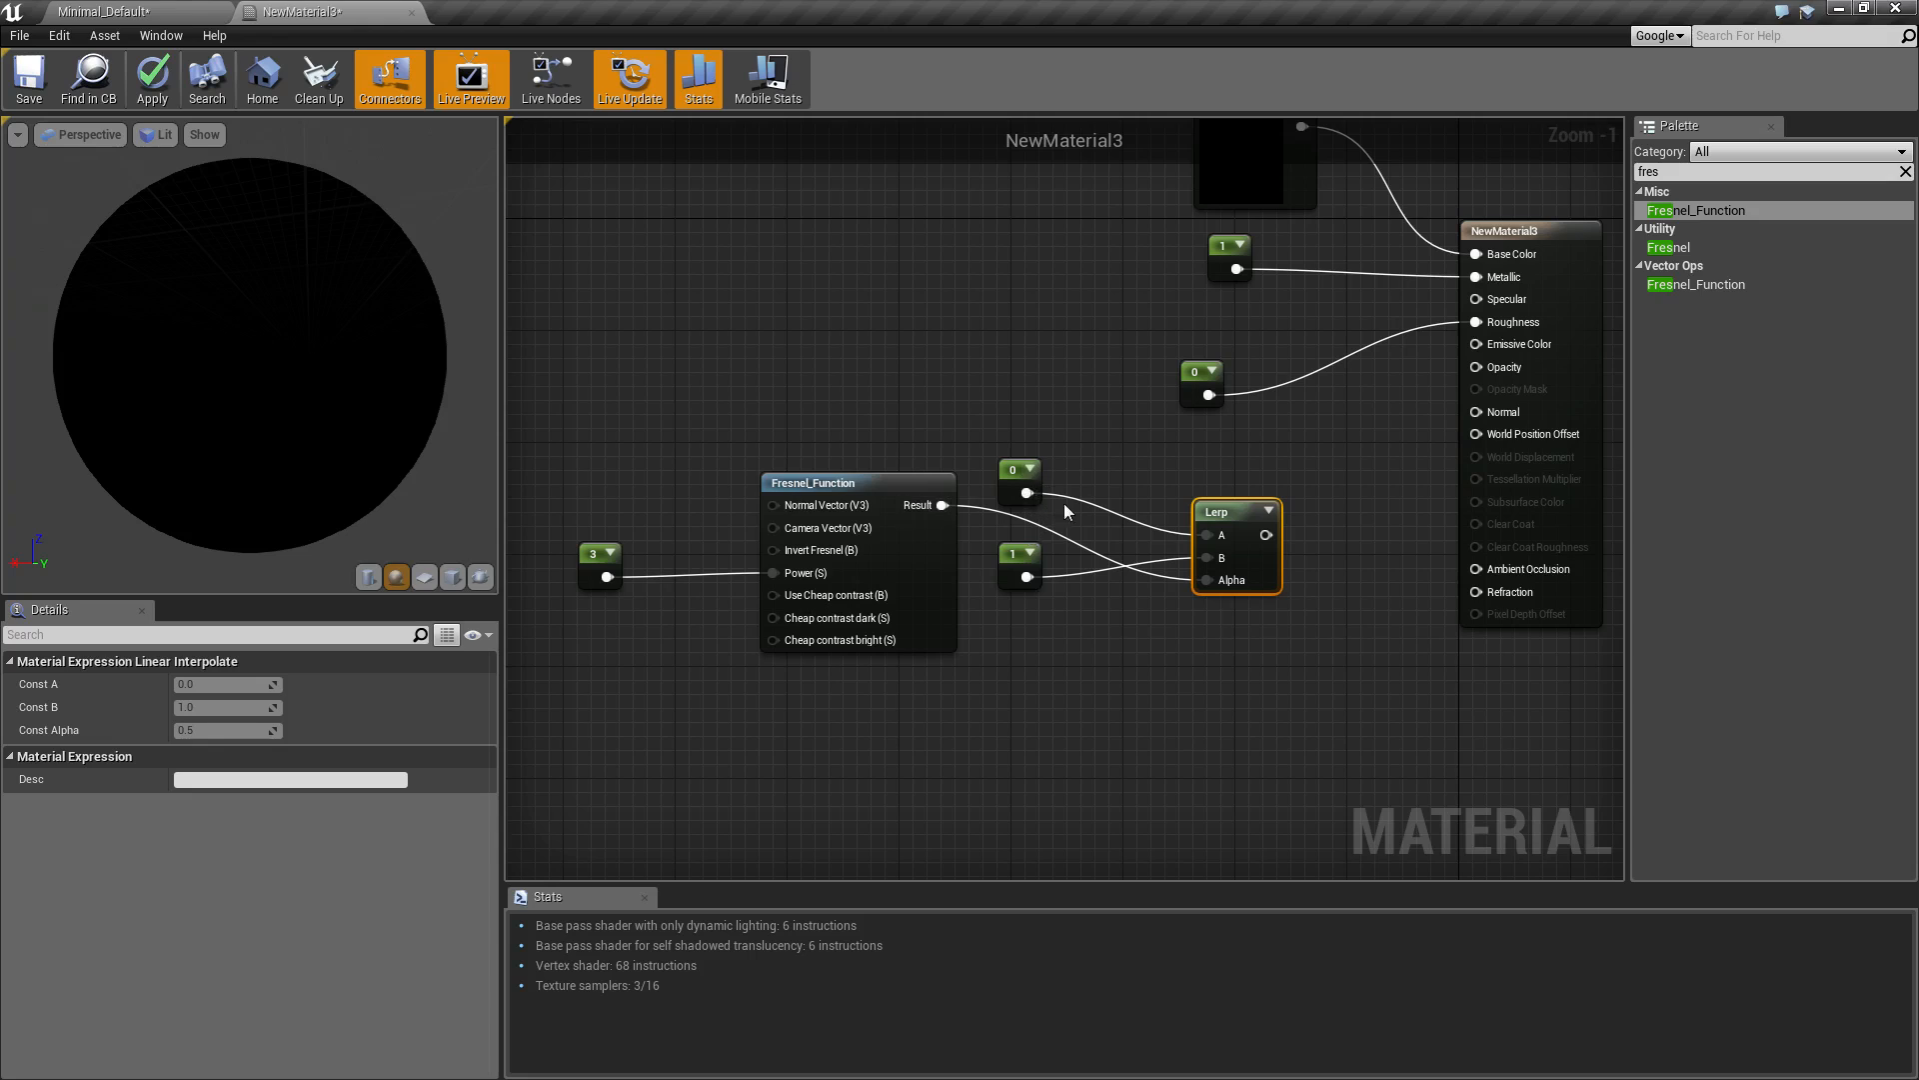
Preview the Lerp node's output on the sphere and select the constant feeding its A input.
{"action": "right_click", "coordinate": [1221, 534]}
{"action": "right_click", "coordinate": [1227, 516]}
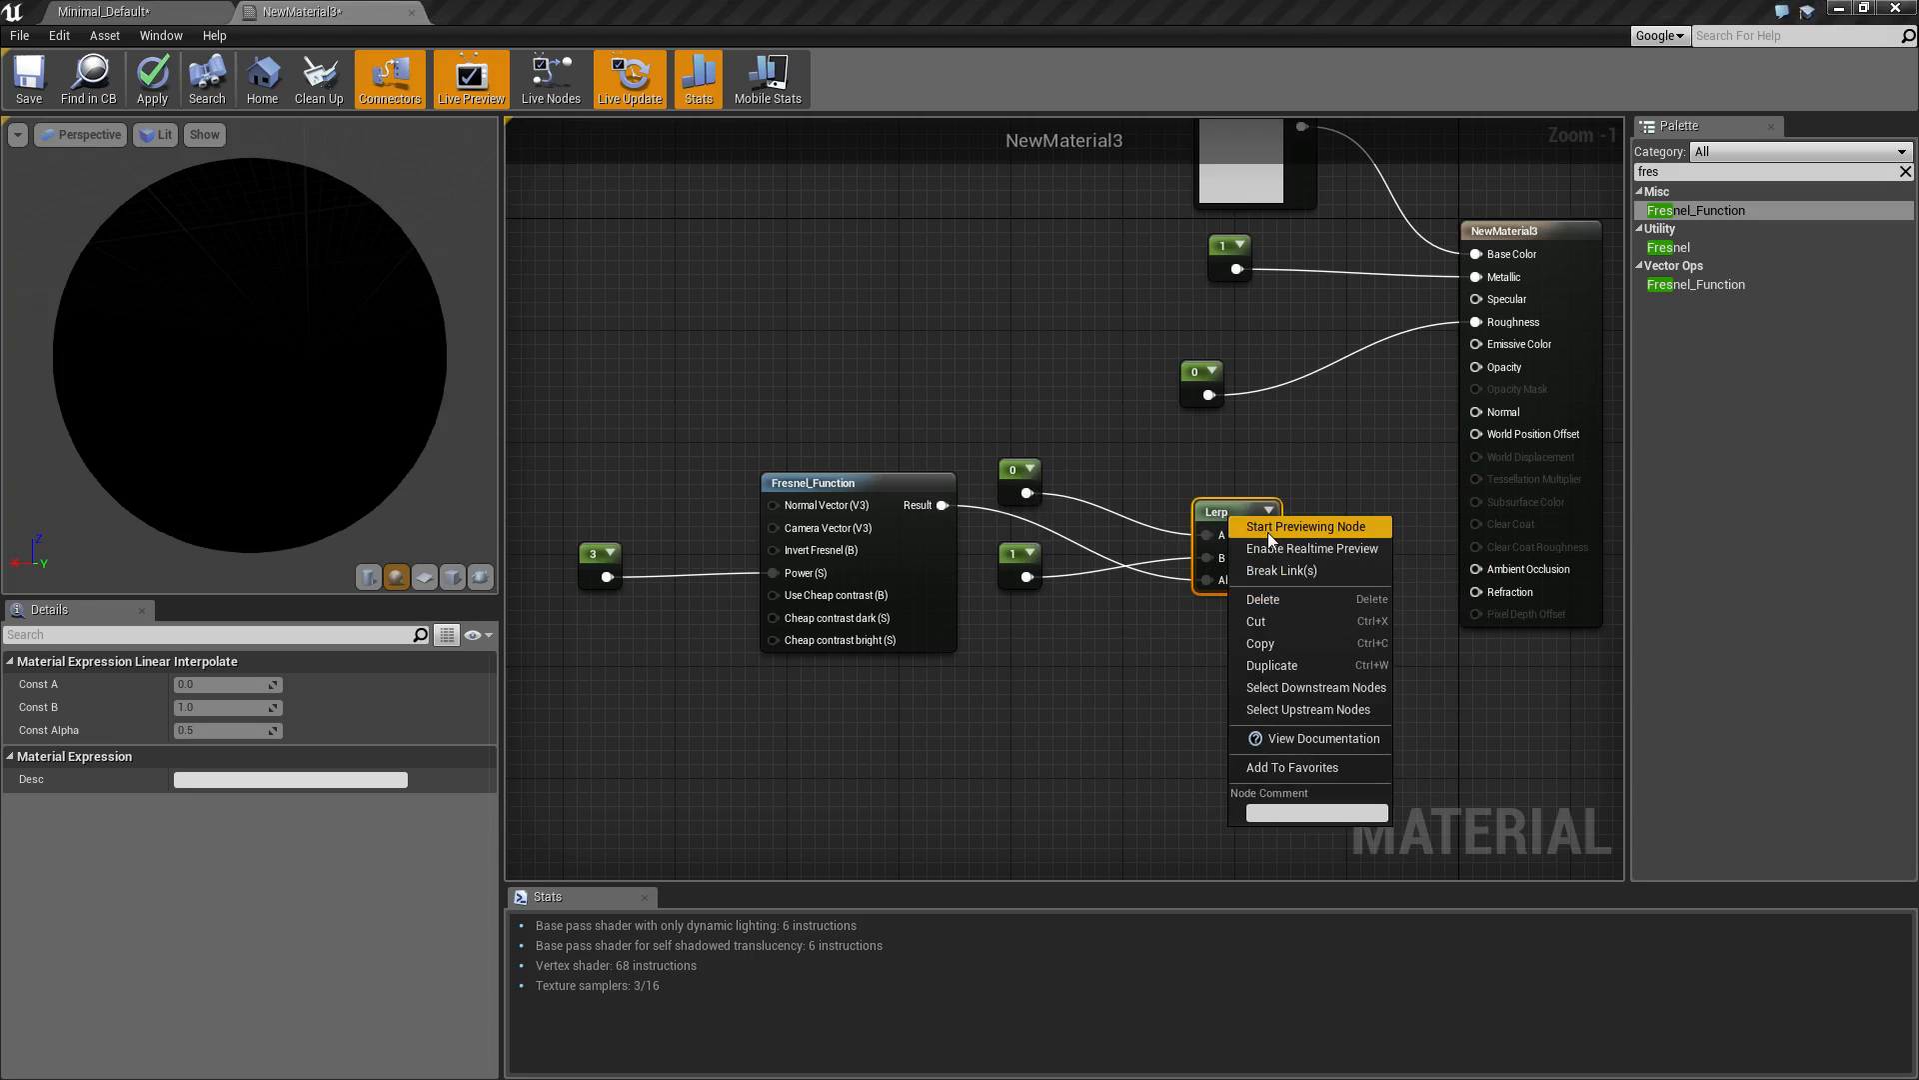
{"action": "left_click", "coordinate": [1268, 532]}
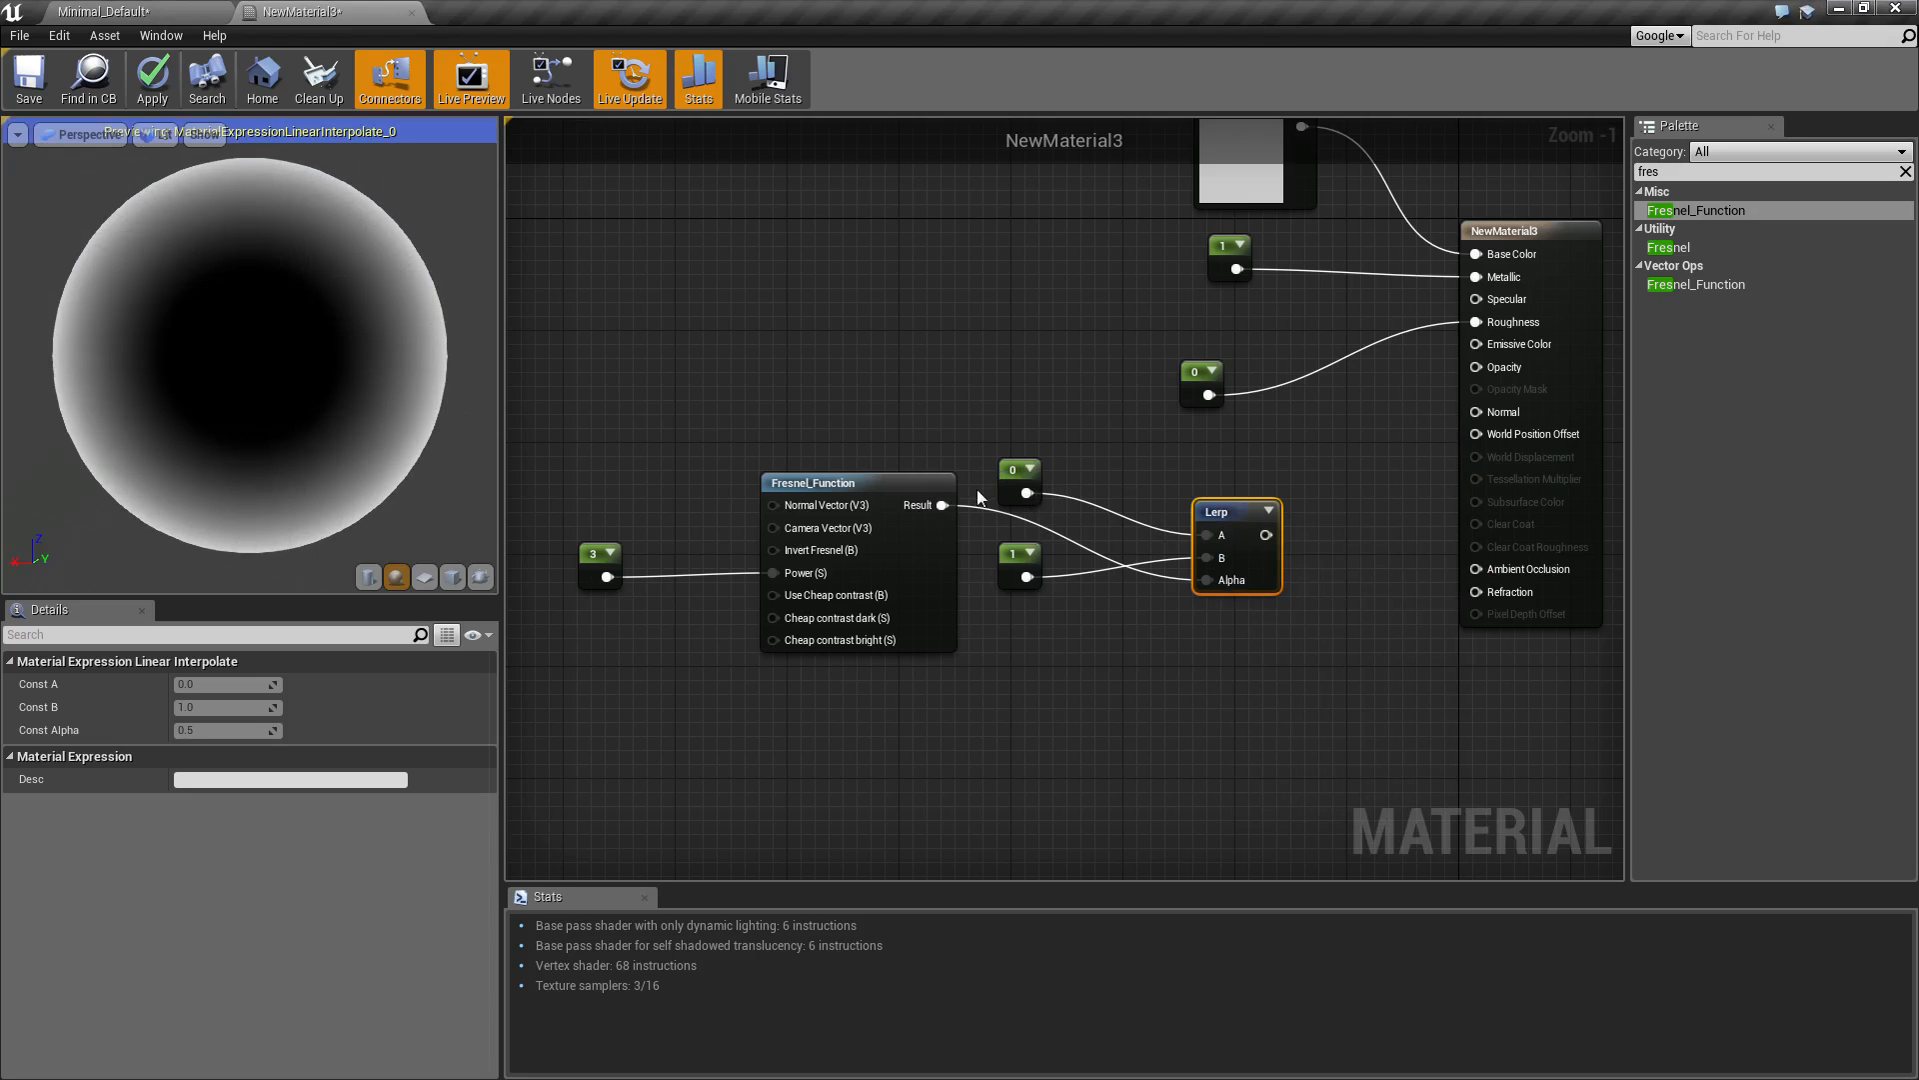
{"action": "left_click", "coordinate": [1005, 479]}
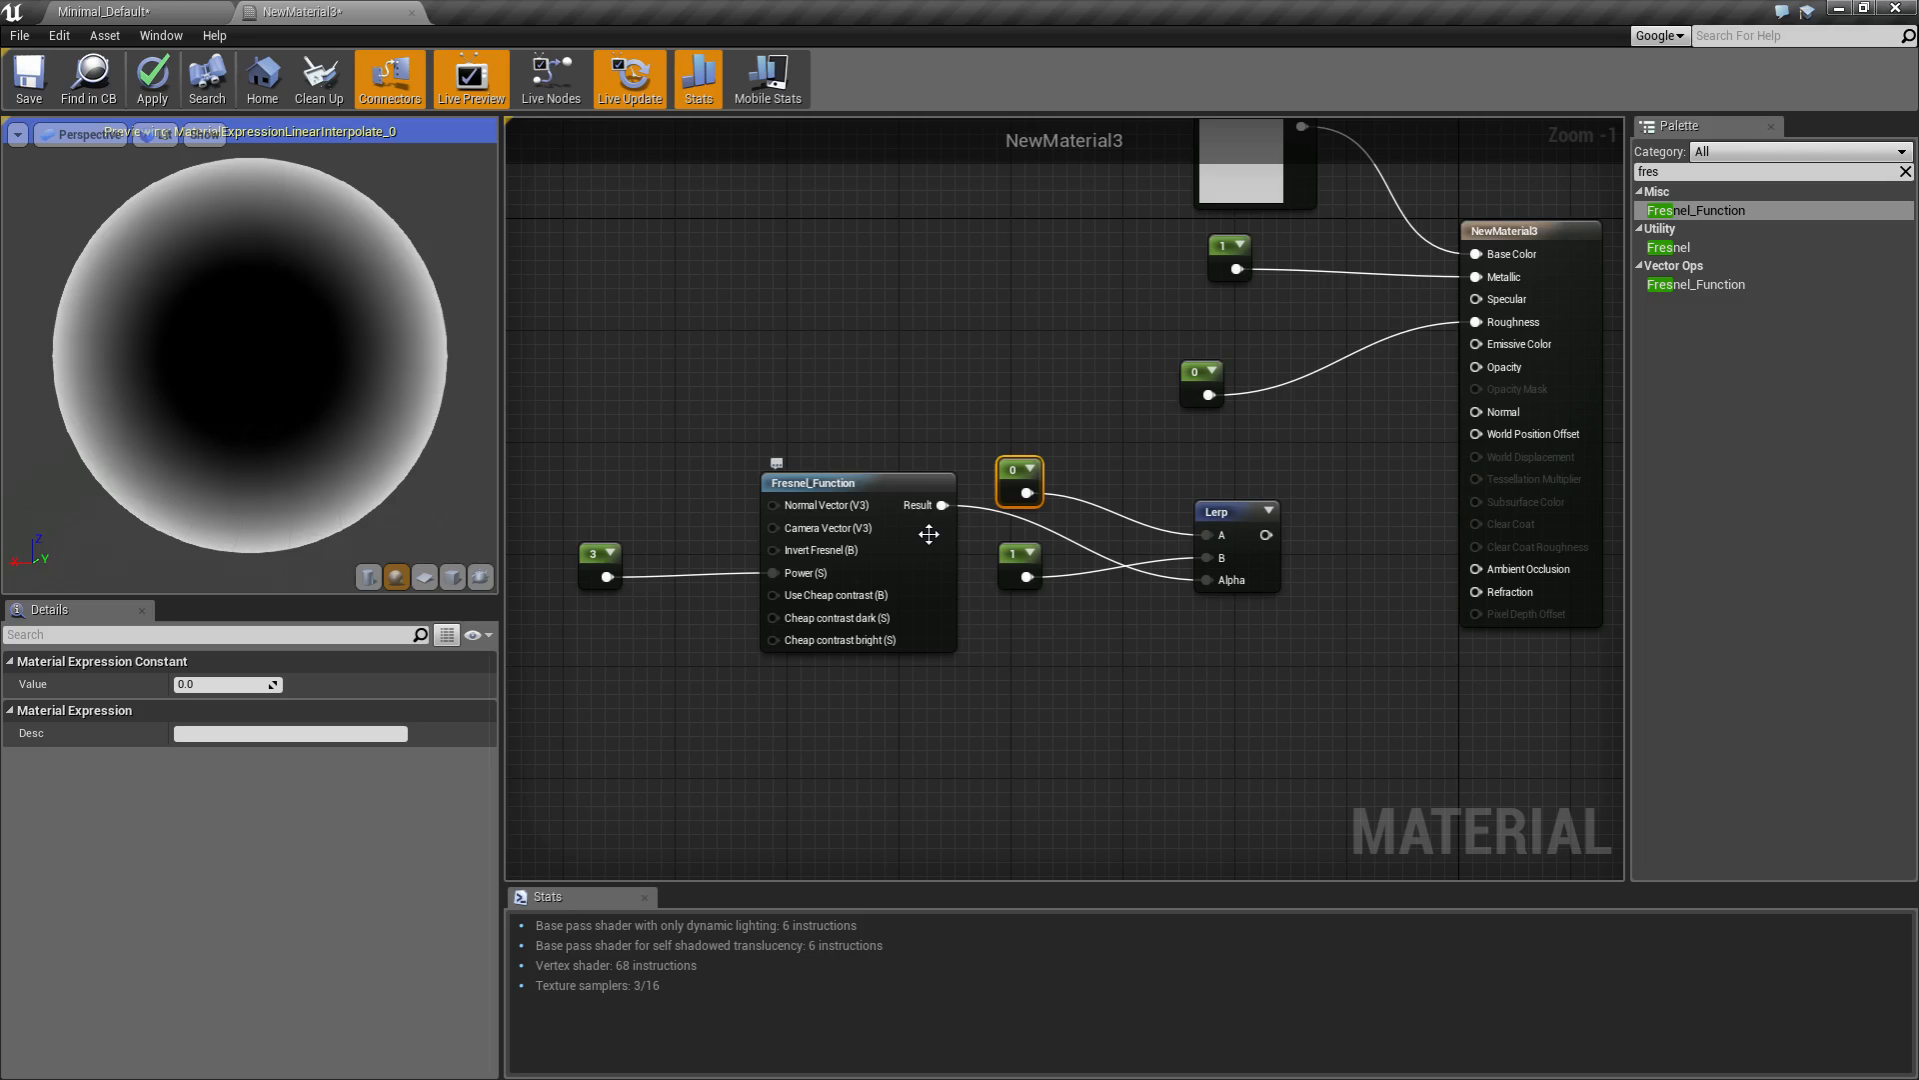
Set the constant feeding the Lerp's A input to 1.2.
{"action": "left_click", "coordinate": [222, 686]}
{"action": "type", "text": "1"}
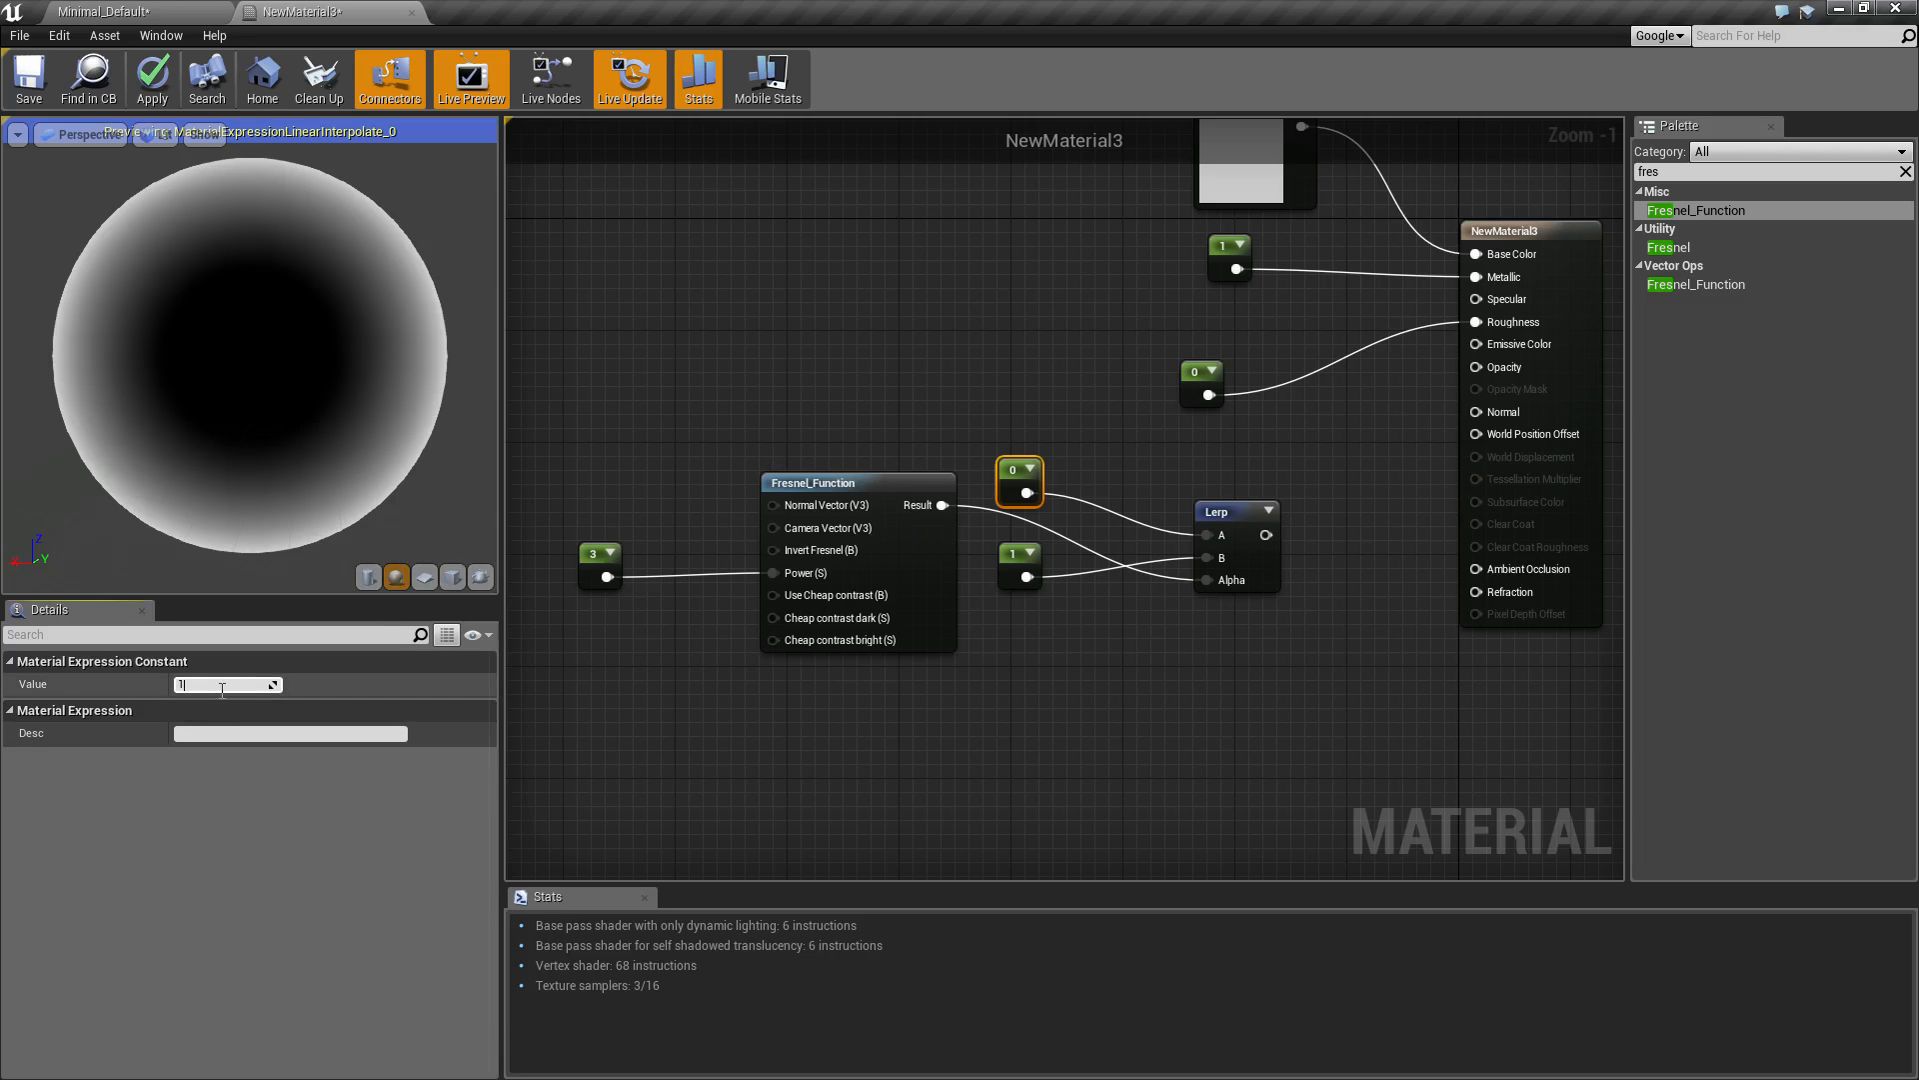
{"action": "type", "text": ".2"}
{"action": "key", "text": "Return"}
Examine how the current material looks on the wine glass in the Minimal_Default level.
{"action": "left_click", "coordinate": [140, 11]}
{"action": "mouse_move", "coordinate": [937, 320]}
{"action": "right_mouse_down"}
{"action": "mouse_move", "coordinate": [773, 297]}
{"action": "mouse_move", "coordinate": [965, 320]}
{"action": "right_mouse_up"}
{"action": "key", "text": "w"}
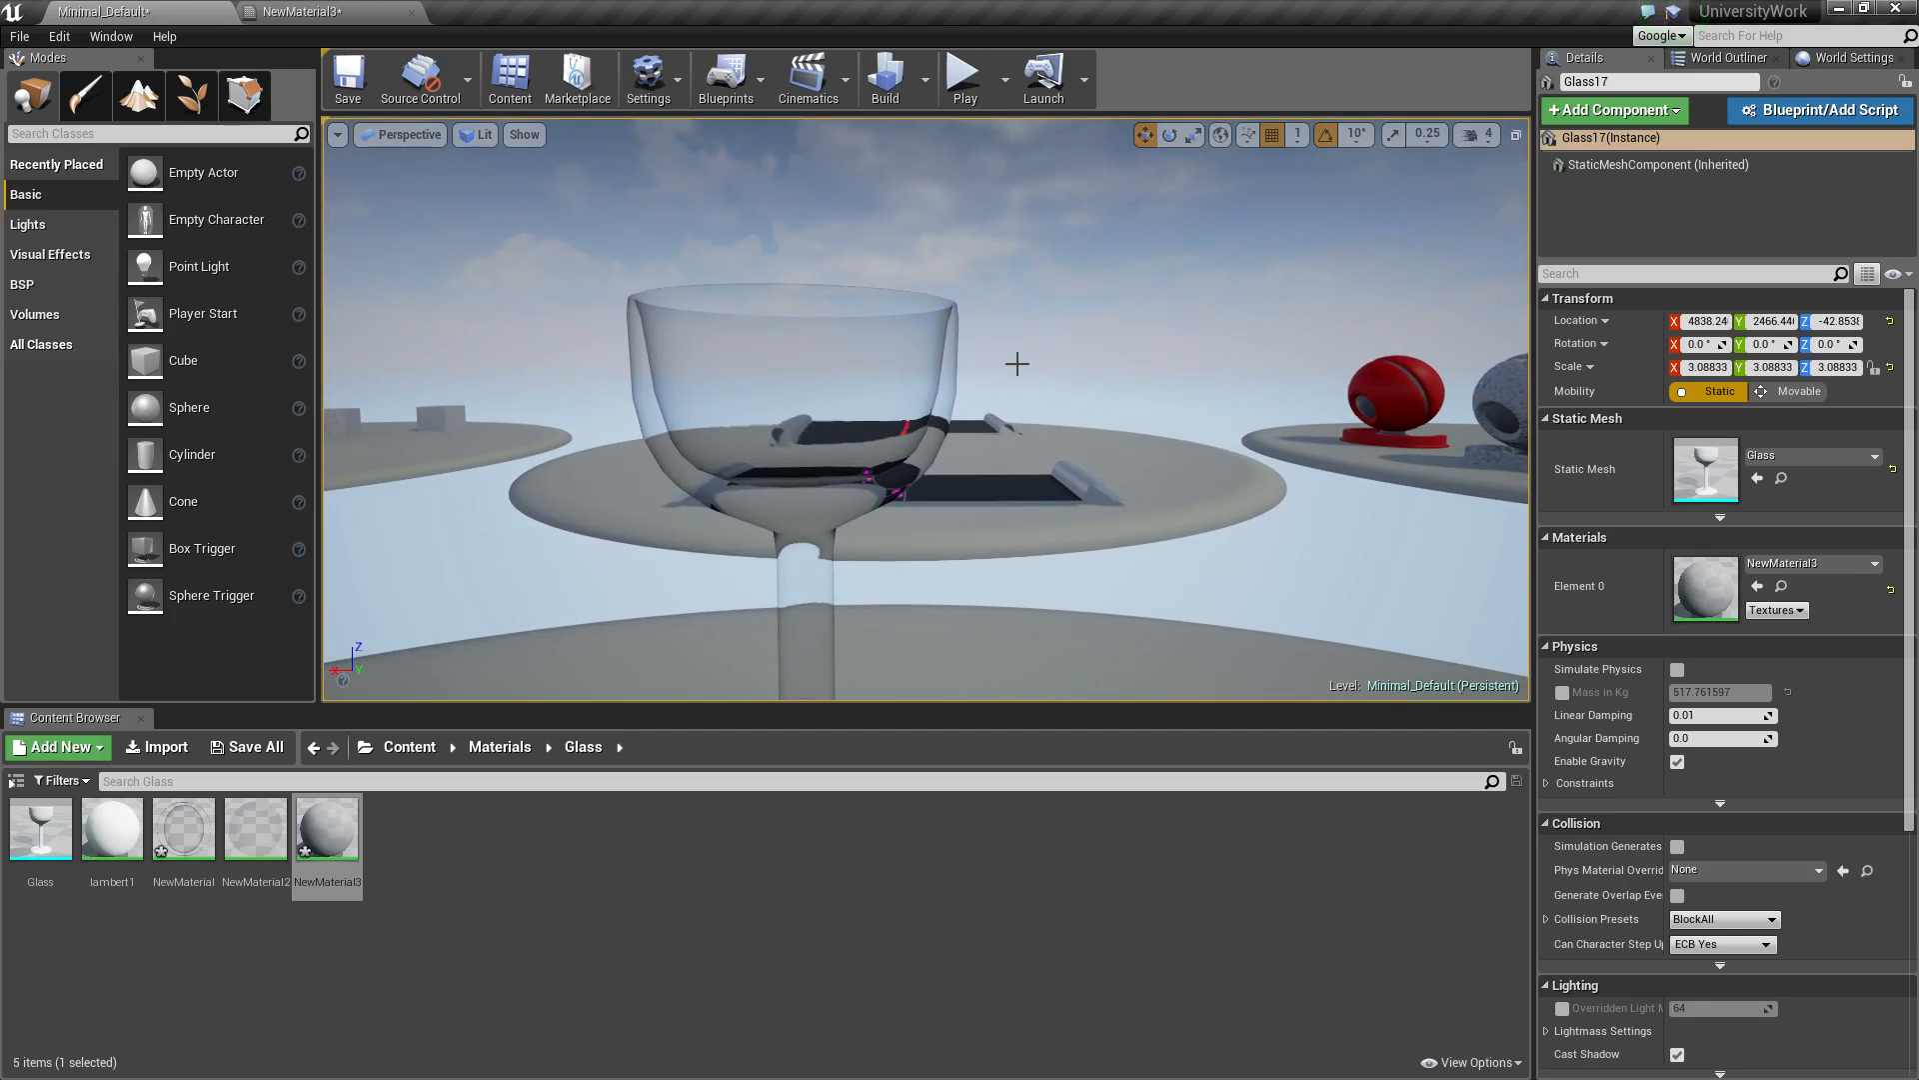
{"action": "mouse_move", "coordinate": [1017, 363]}
{"action": "right_mouse_down"}
{"action": "mouse_move", "coordinate": [1012, 384]}
{"action": "mouse_move", "coordinate": [954, 383]}
{"action": "mouse_move", "coordinate": [1005, 465]}
{"action": "mouse_move", "coordinate": [979, 395]}
{"action": "mouse_move", "coordinate": [1009, 385]}
{"action": "mouse_move", "coordinate": [992, 354]}
{"action": "right_mouse_up"}
{"action": "key", "text": "s"}
{"action": "key", "text": "w"}
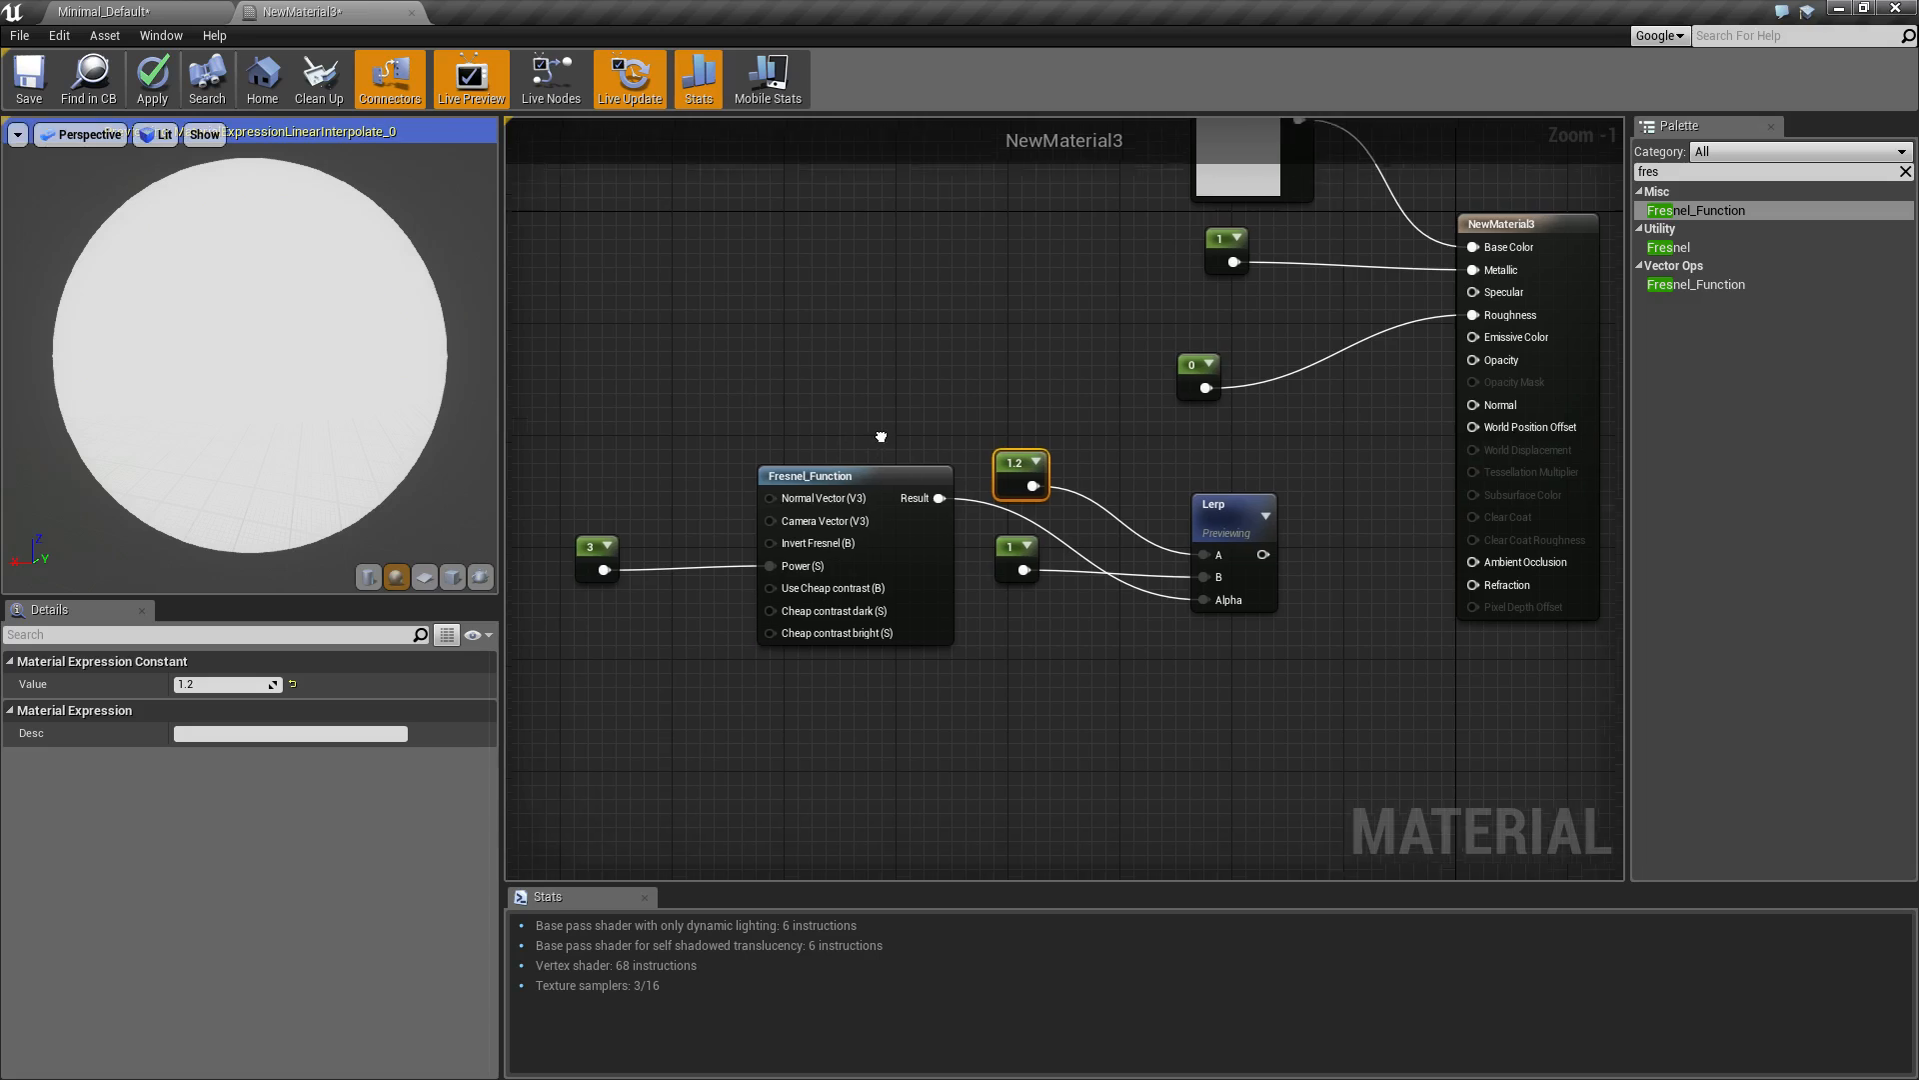
Set the constant feeding the Lerp's B input to 0.8.
{"action": "right_click_drag", "start_coordinate": [880, 437], "coordinate": [790, 395]}
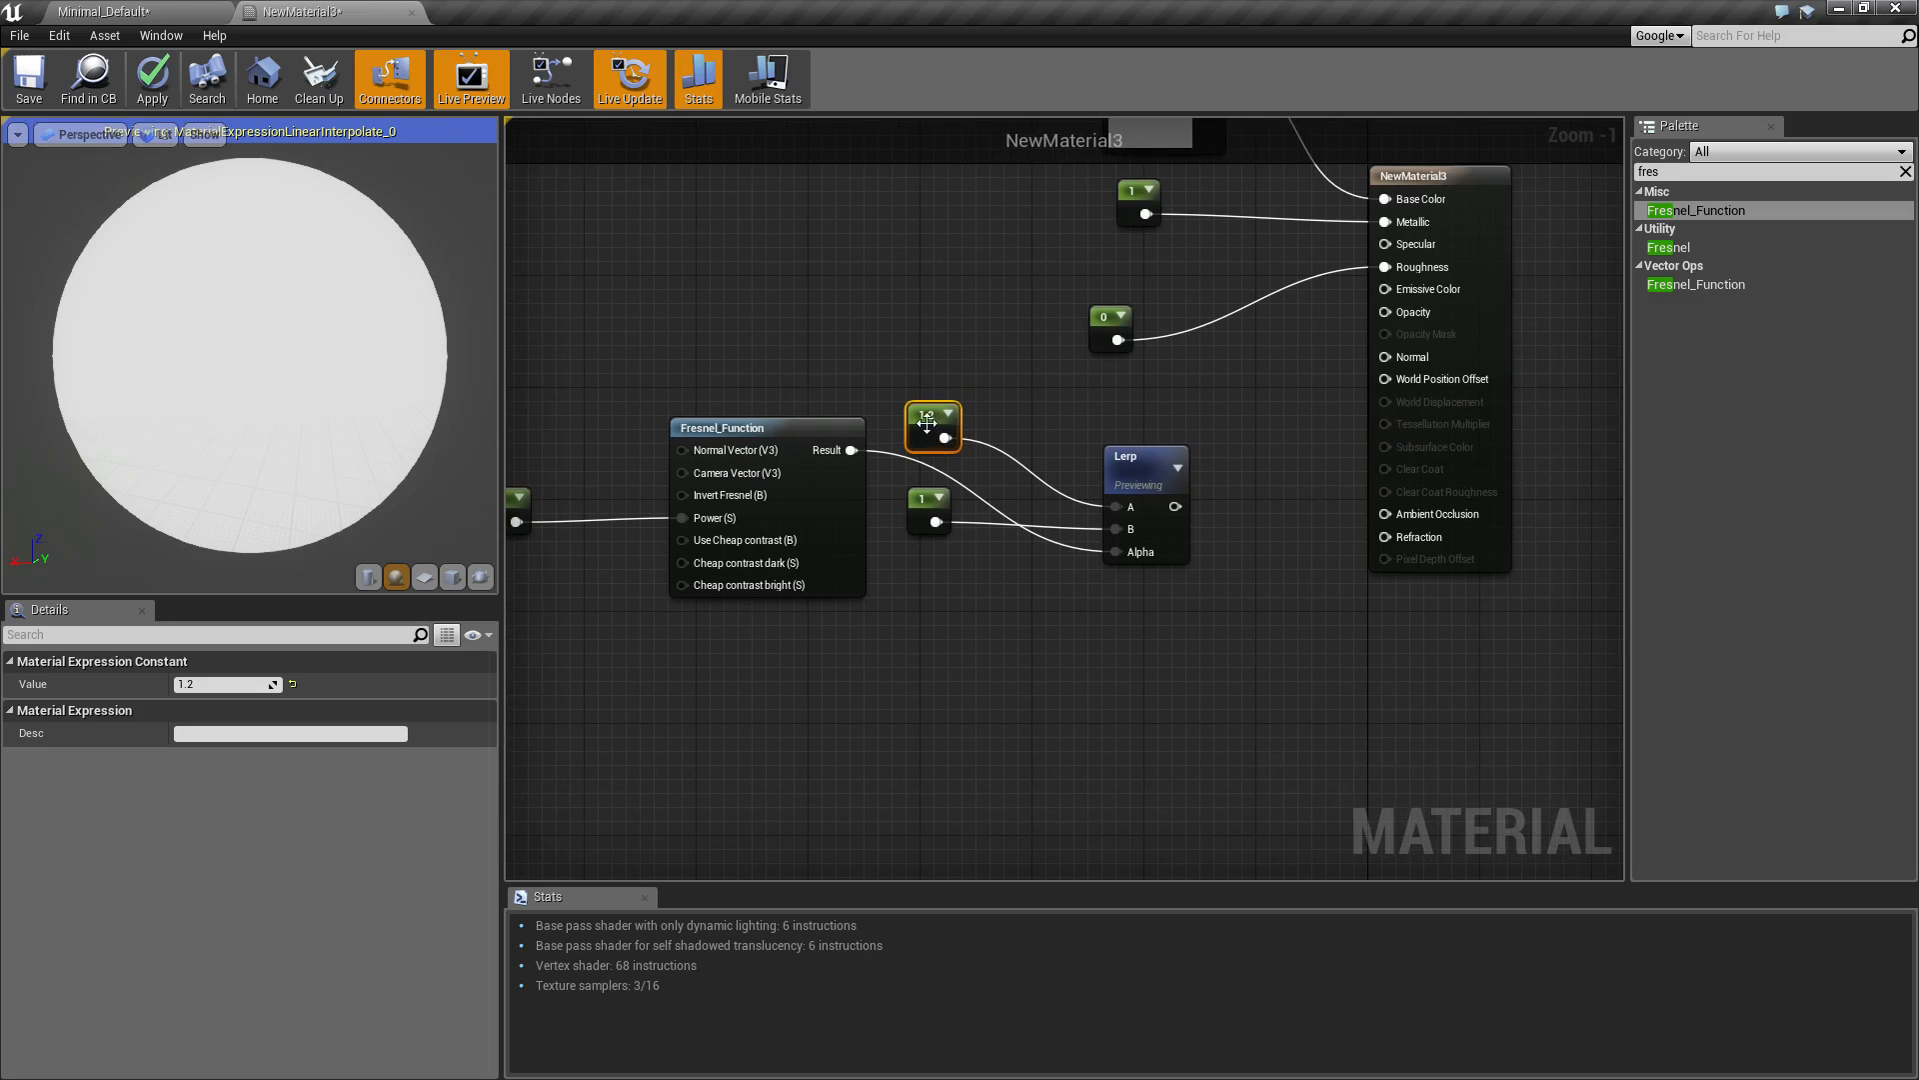
{"action": "right_click_drag", "start_coordinate": [940, 533], "coordinate": [811, 508]}
{"action": "left_click", "coordinate": [790, 497]}
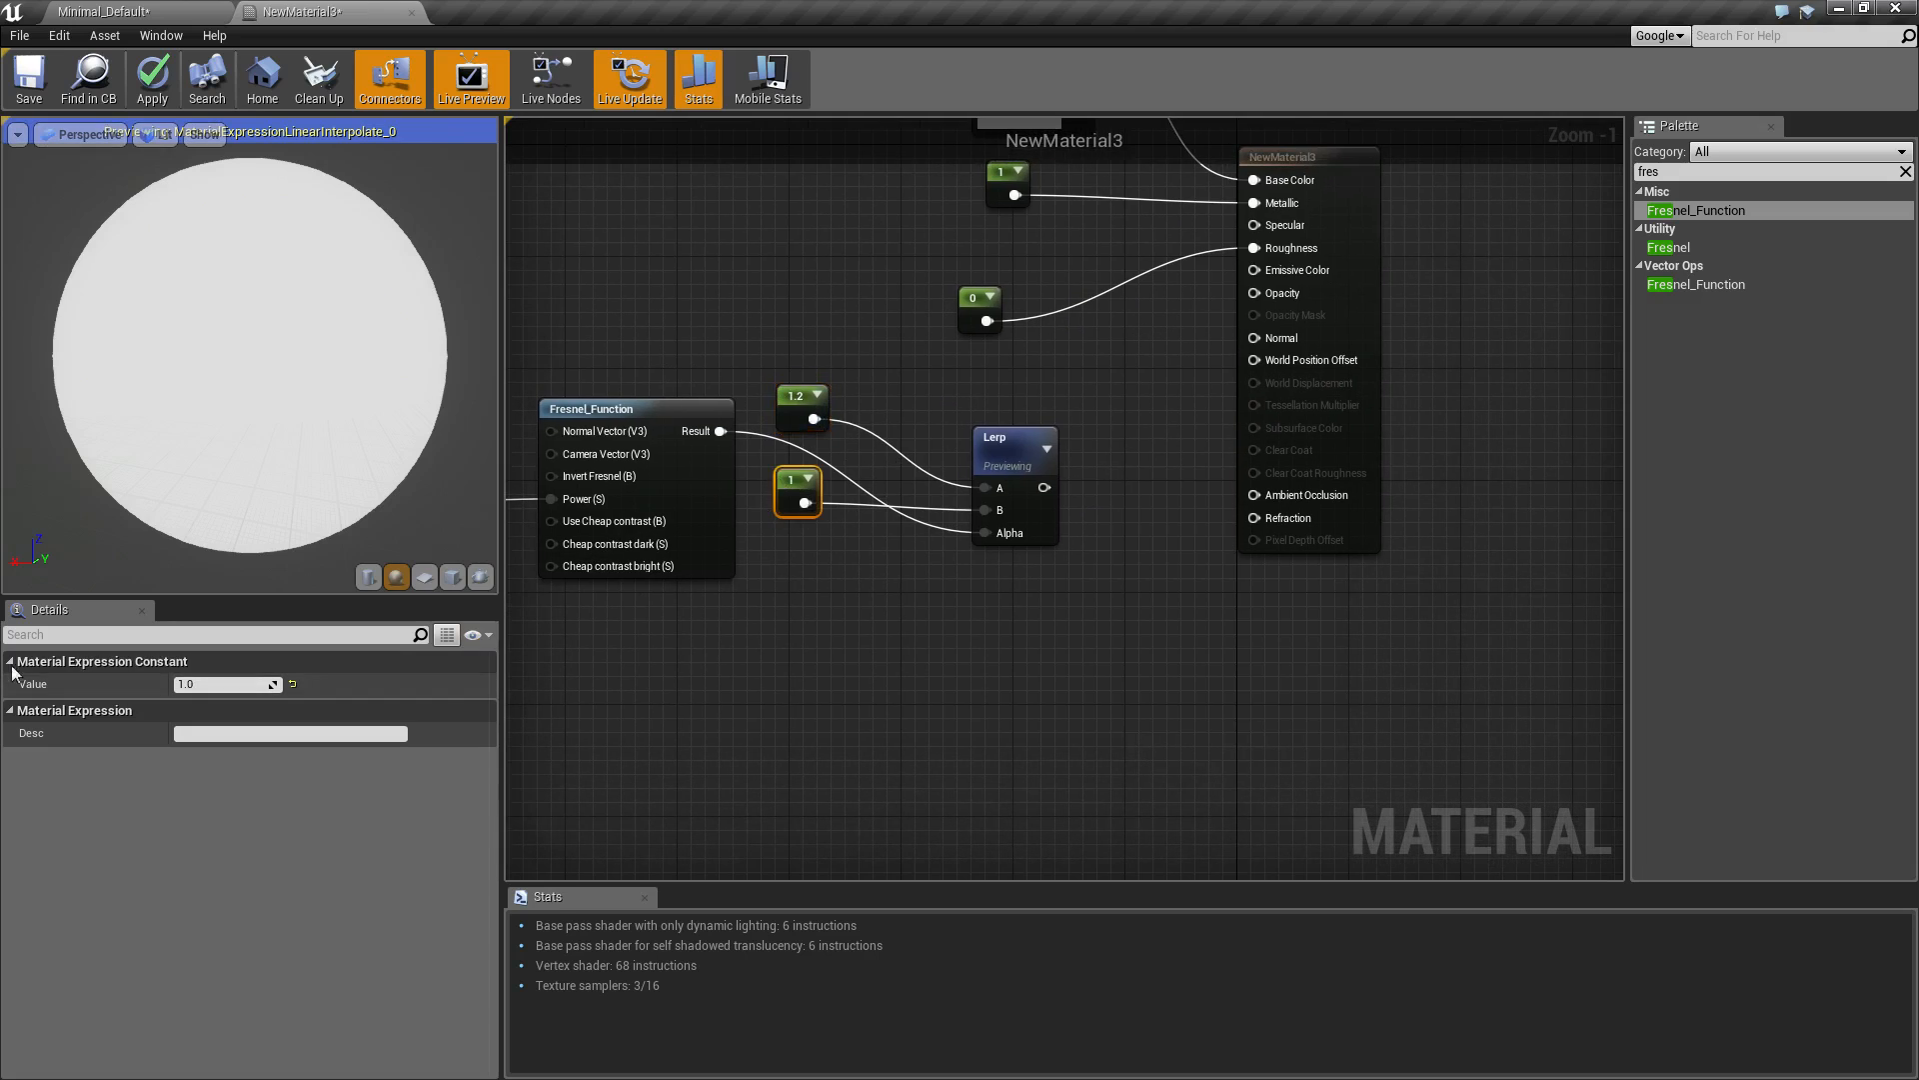
{"action": "left_click", "coordinate": [215, 681]}
{"action": "type", "text": "0.8"}
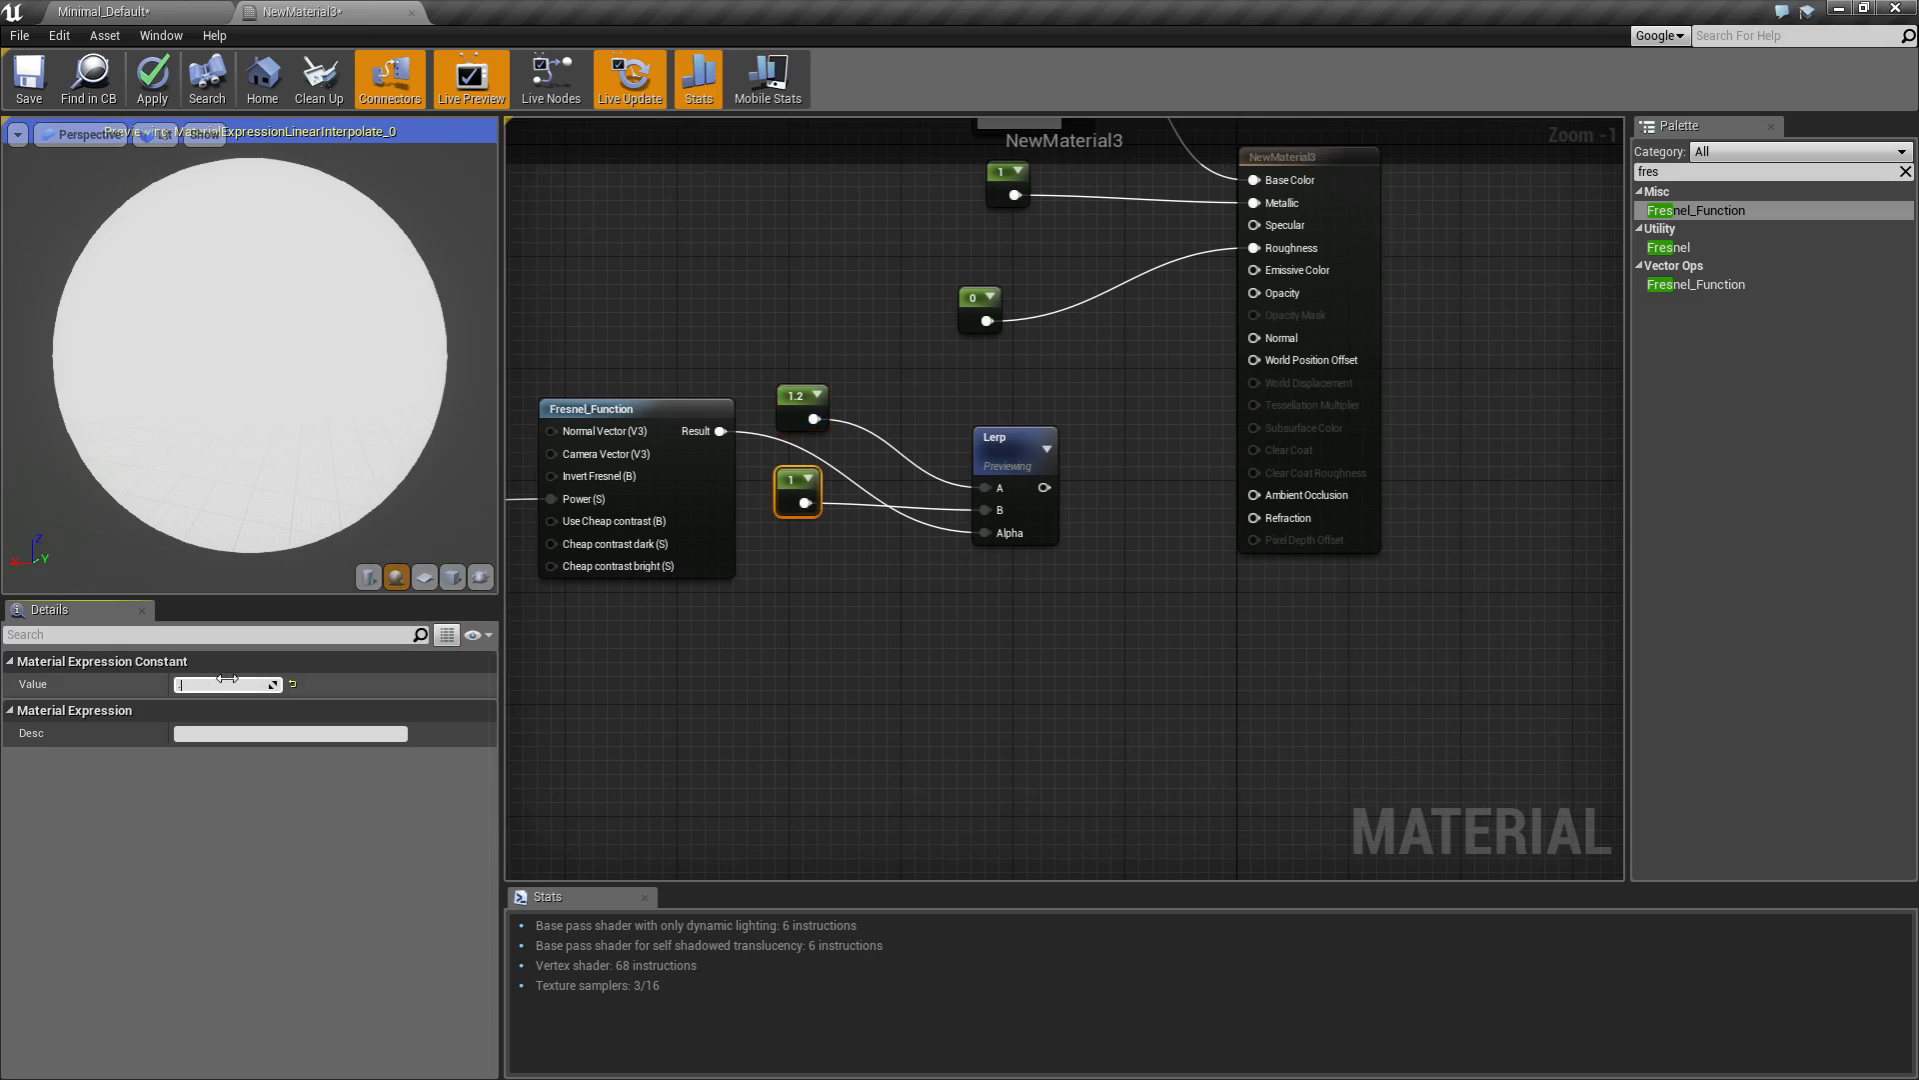
{"action": "key", "text": "Return"}
Move the Fresnel, constant and Lerp nodes further from the material node and connect the Lerp output to Refraction.
{"action": "right_click_drag", "start_coordinate": [878, 325], "coordinate": [997, 314]}
{"action": "left_click_drag", "start_coordinate": [508, 377], "coordinate": [981, 570]}
{"action": "left_click", "coordinate": [1168, 466], "text": "ctrl"}
{"action": "left_click_drag", "start_coordinate": [1168, 466], "coordinate": [935, 425]}
{"action": "right_click", "coordinate": [1020, 432]}
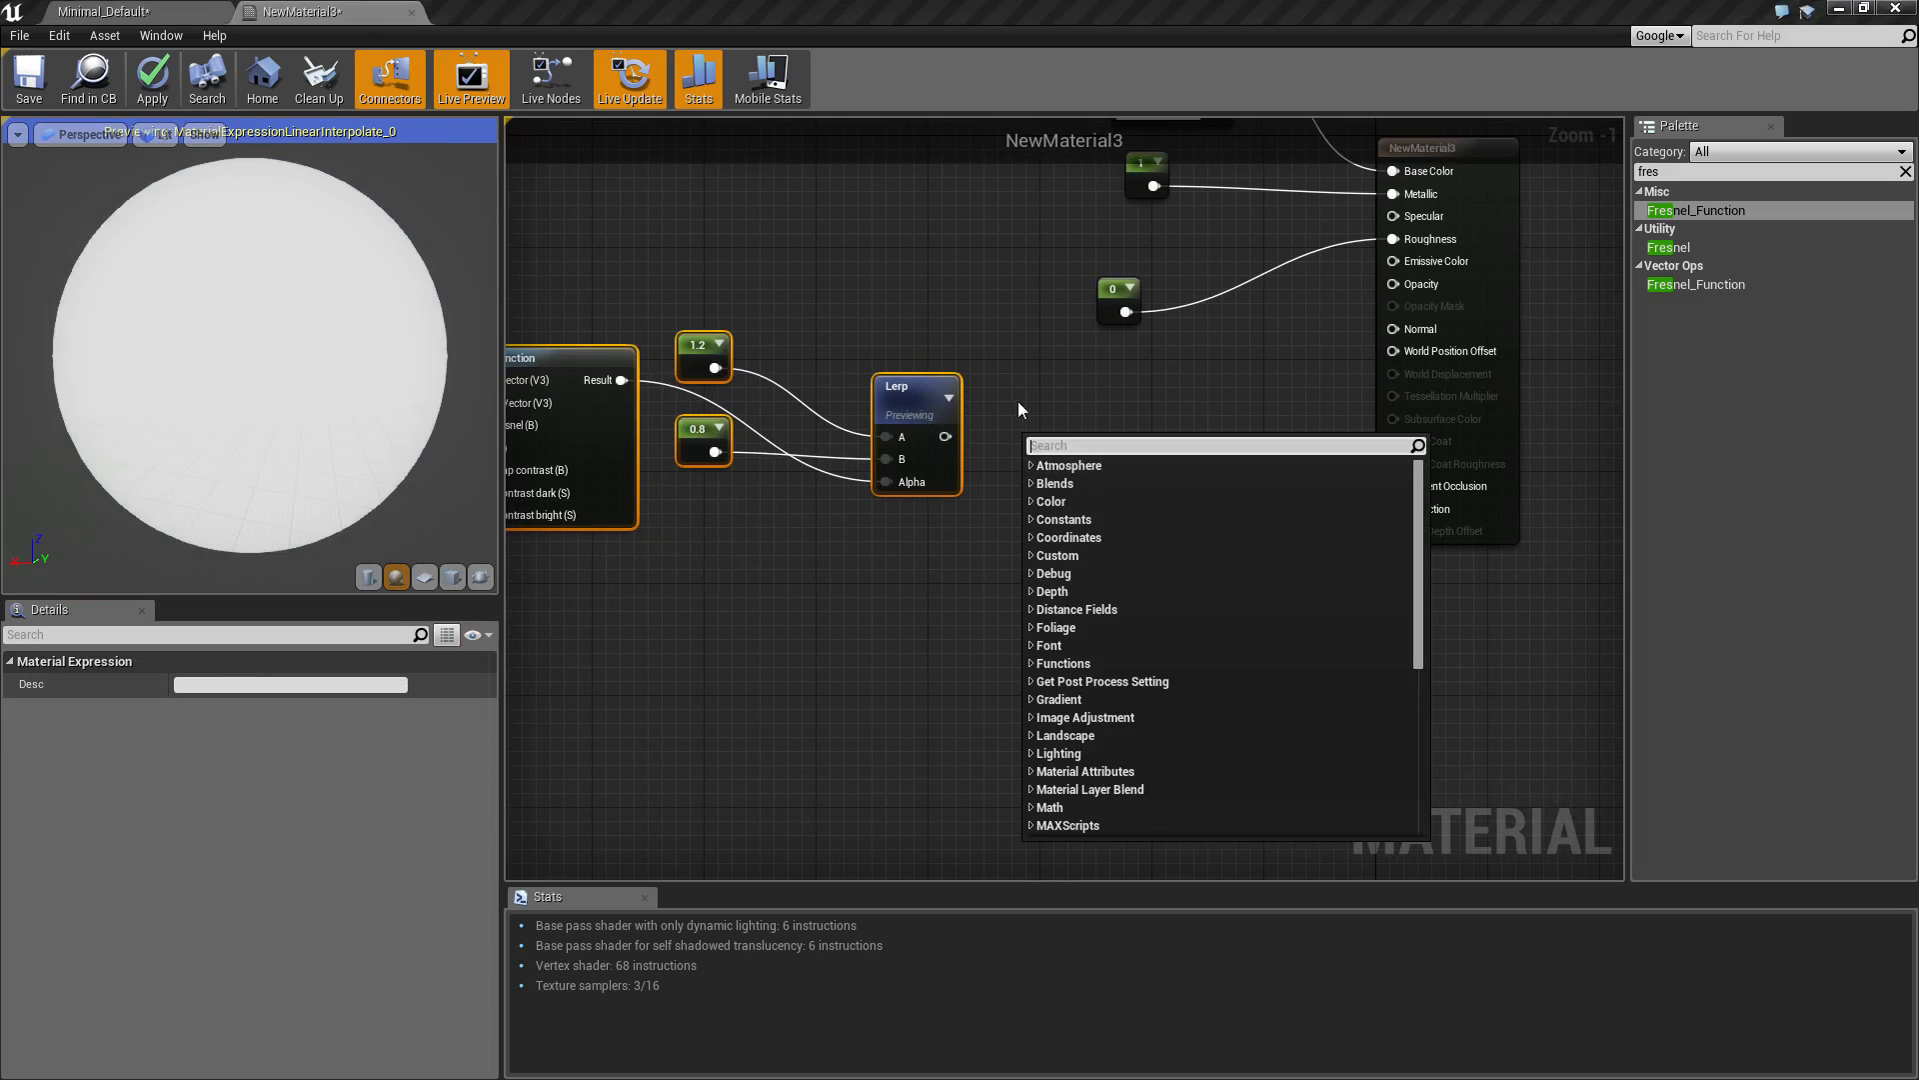
{"action": "right_click_drag", "start_coordinate": [1017, 400], "coordinate": [1018, 400]}
{"action": "left_click_drag", "start_coordinate": [945, 437], "coordinate": [1400, 509]}
{"action": "right_click", "coordinate": [906, 388]}
{"action": "left_click", "coordinate": [939, 398]}
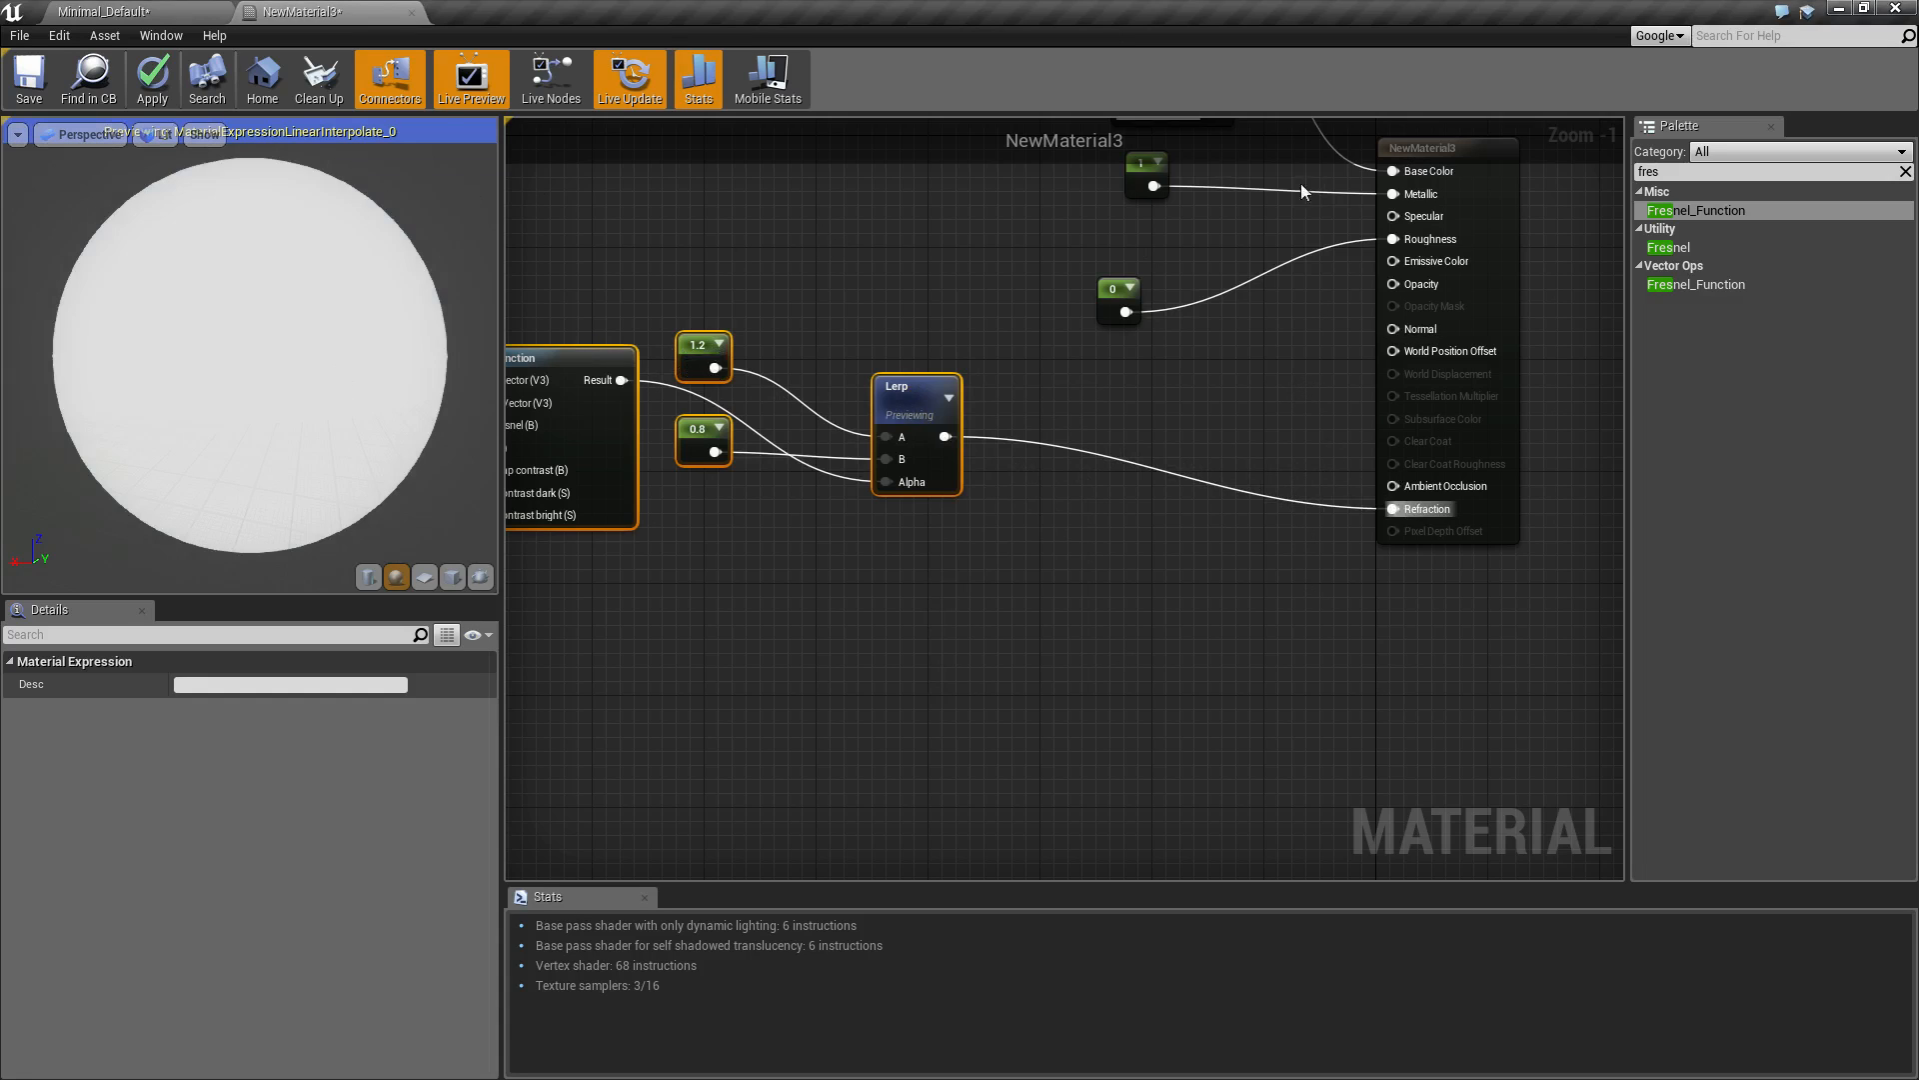
{"action": "left_click_drag", "start_coordinate": [696, 351], "coordinate": [710, 336]}
{"action": "left_click", "coordinate": [725, 306]}
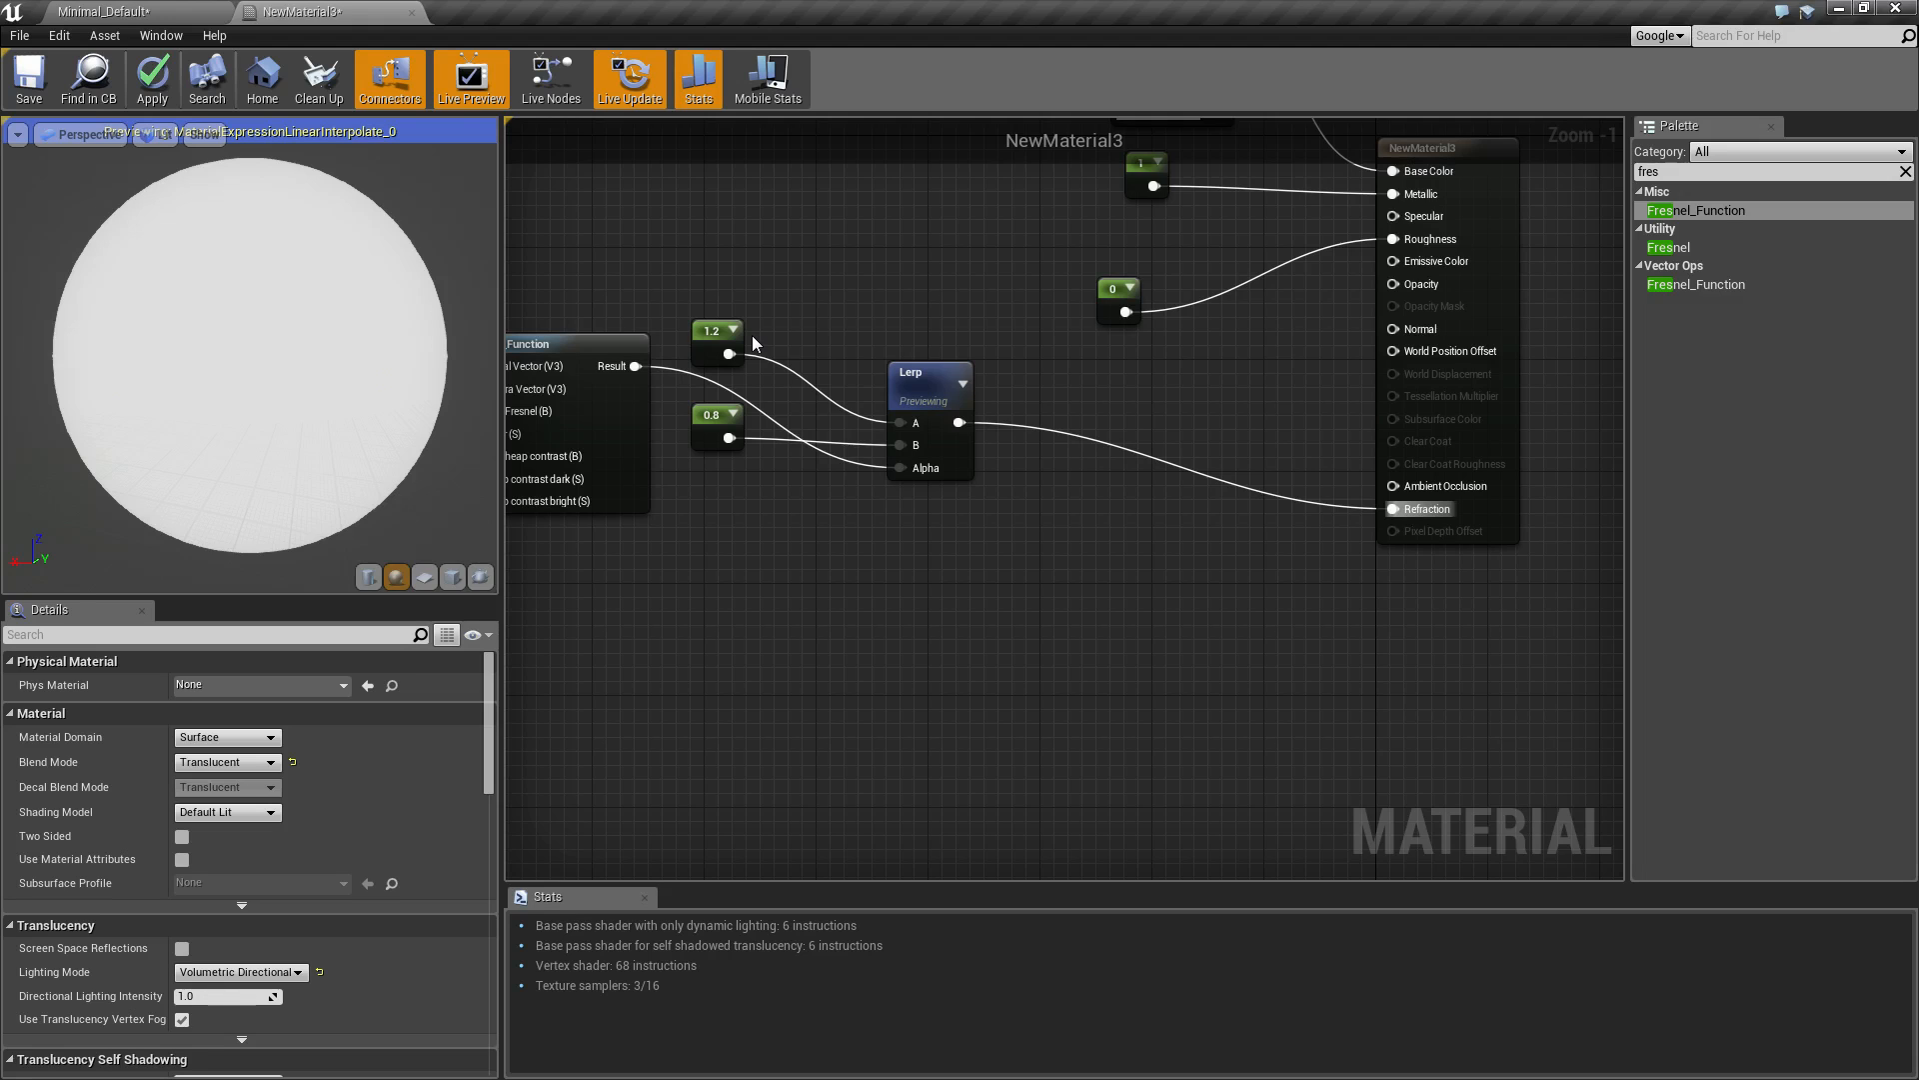
Add a second Lerp node above the first and connect the Fresnel_Function result to its Alpha input.
{"action": "right_click_drag", "start_coordinate": [751, 334], "coordinate": [912, 453]}
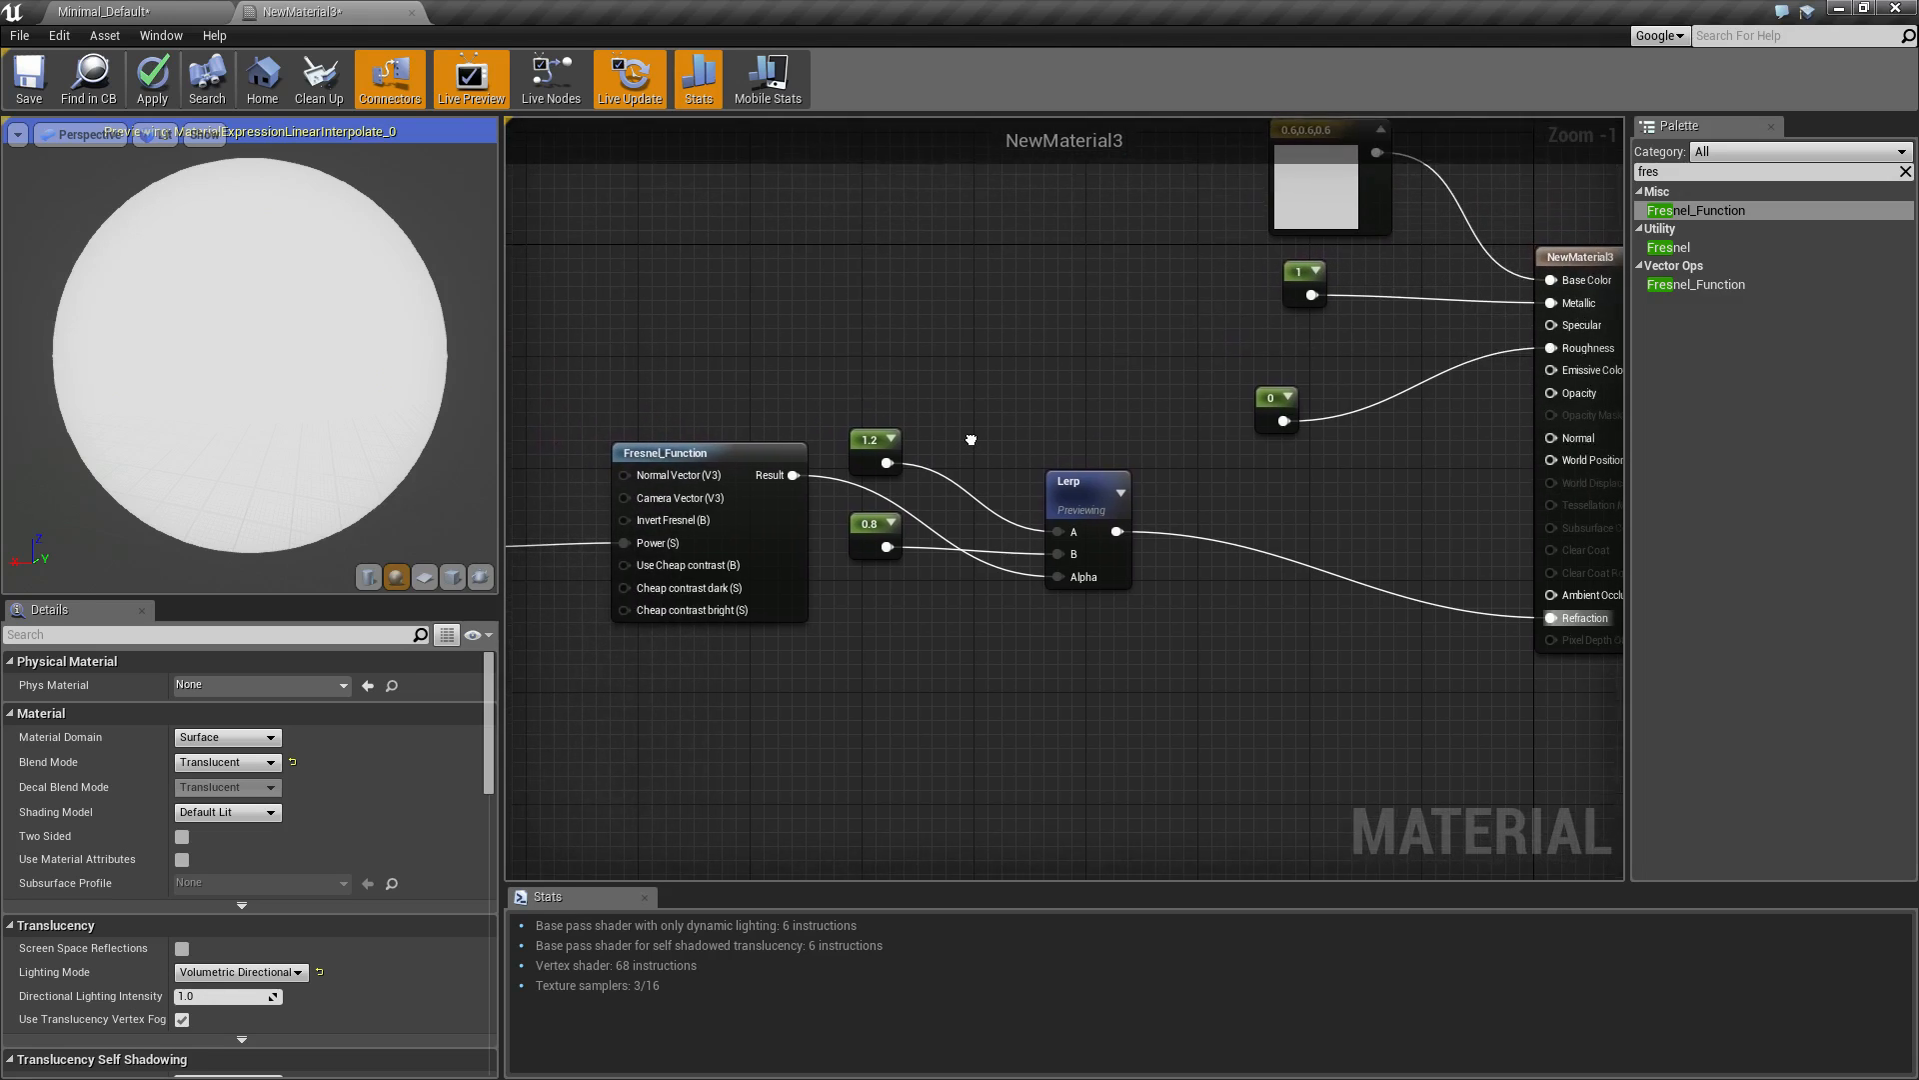
{"action": "left_click", "coordinate": [879, 257]}
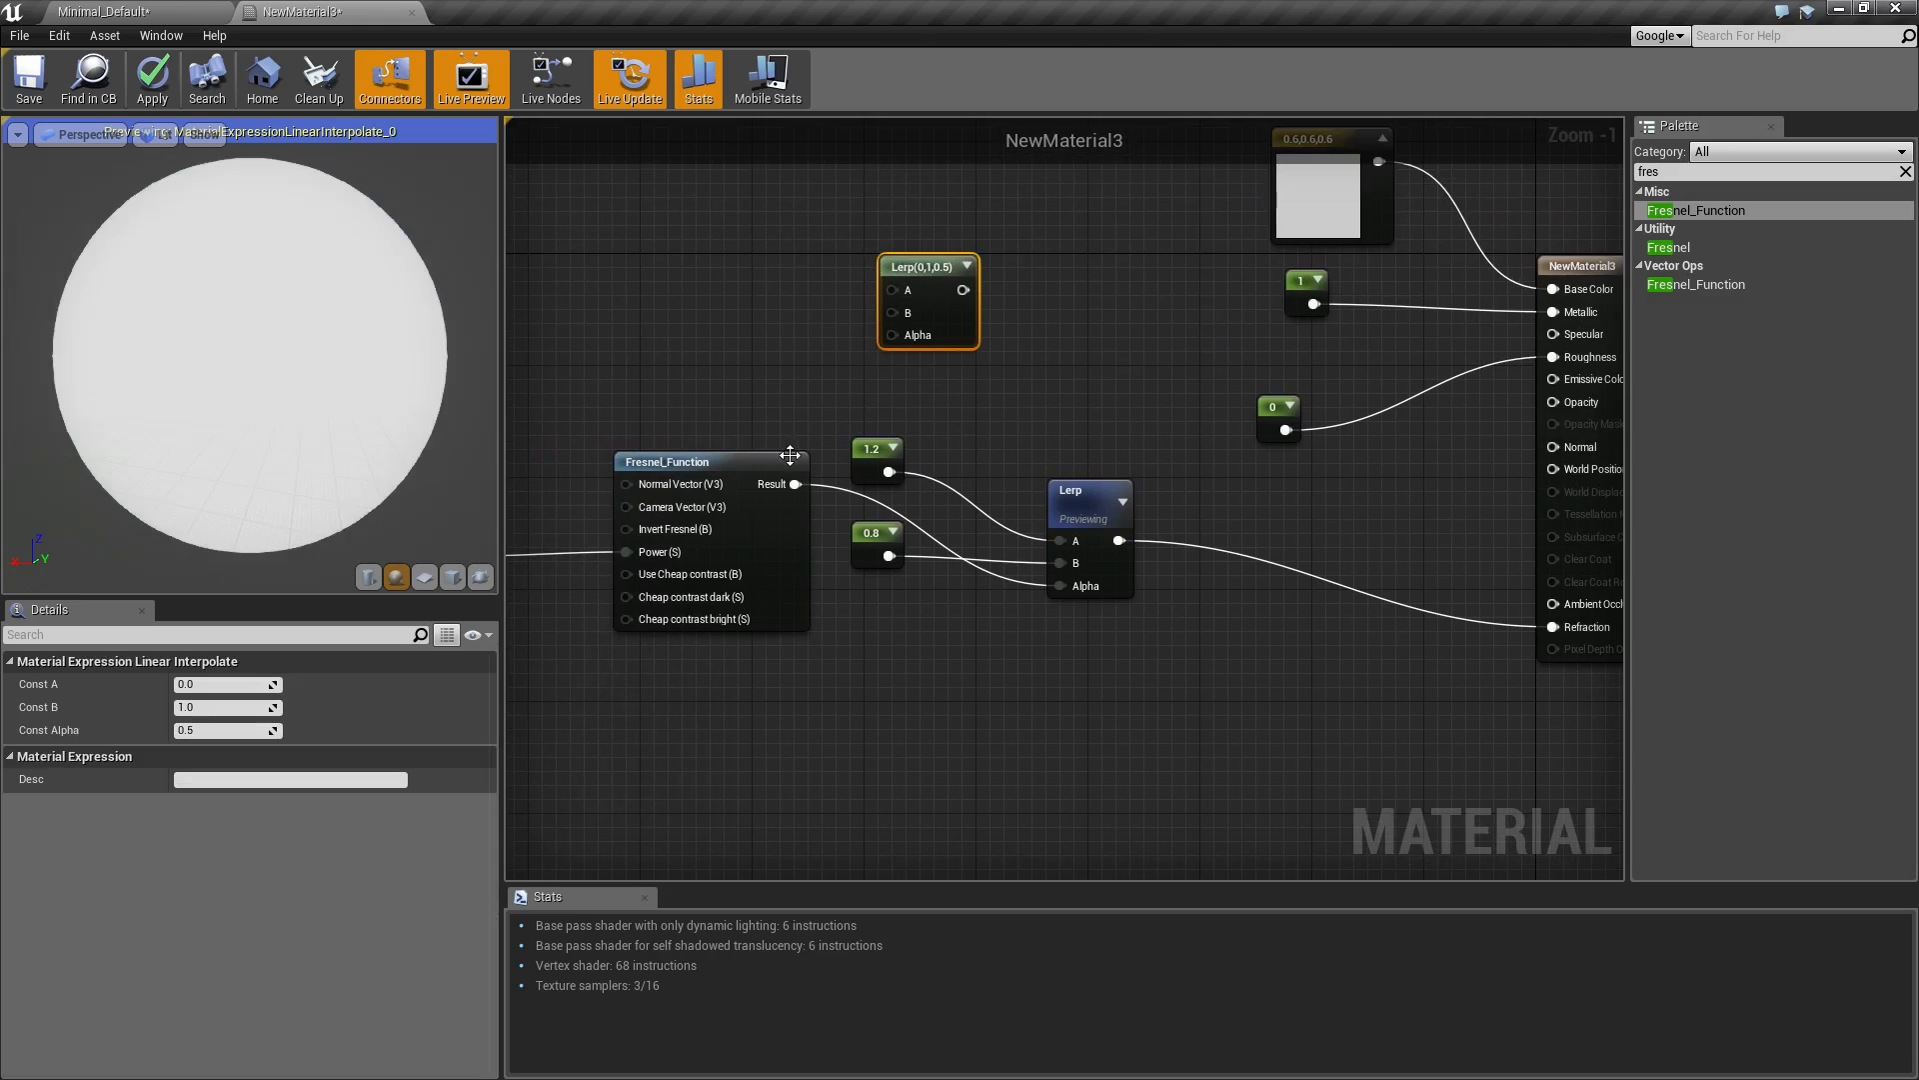
{"action": "left_click_drag", "start_coordinate": [799, 483], "coordinate": [893, 335]}
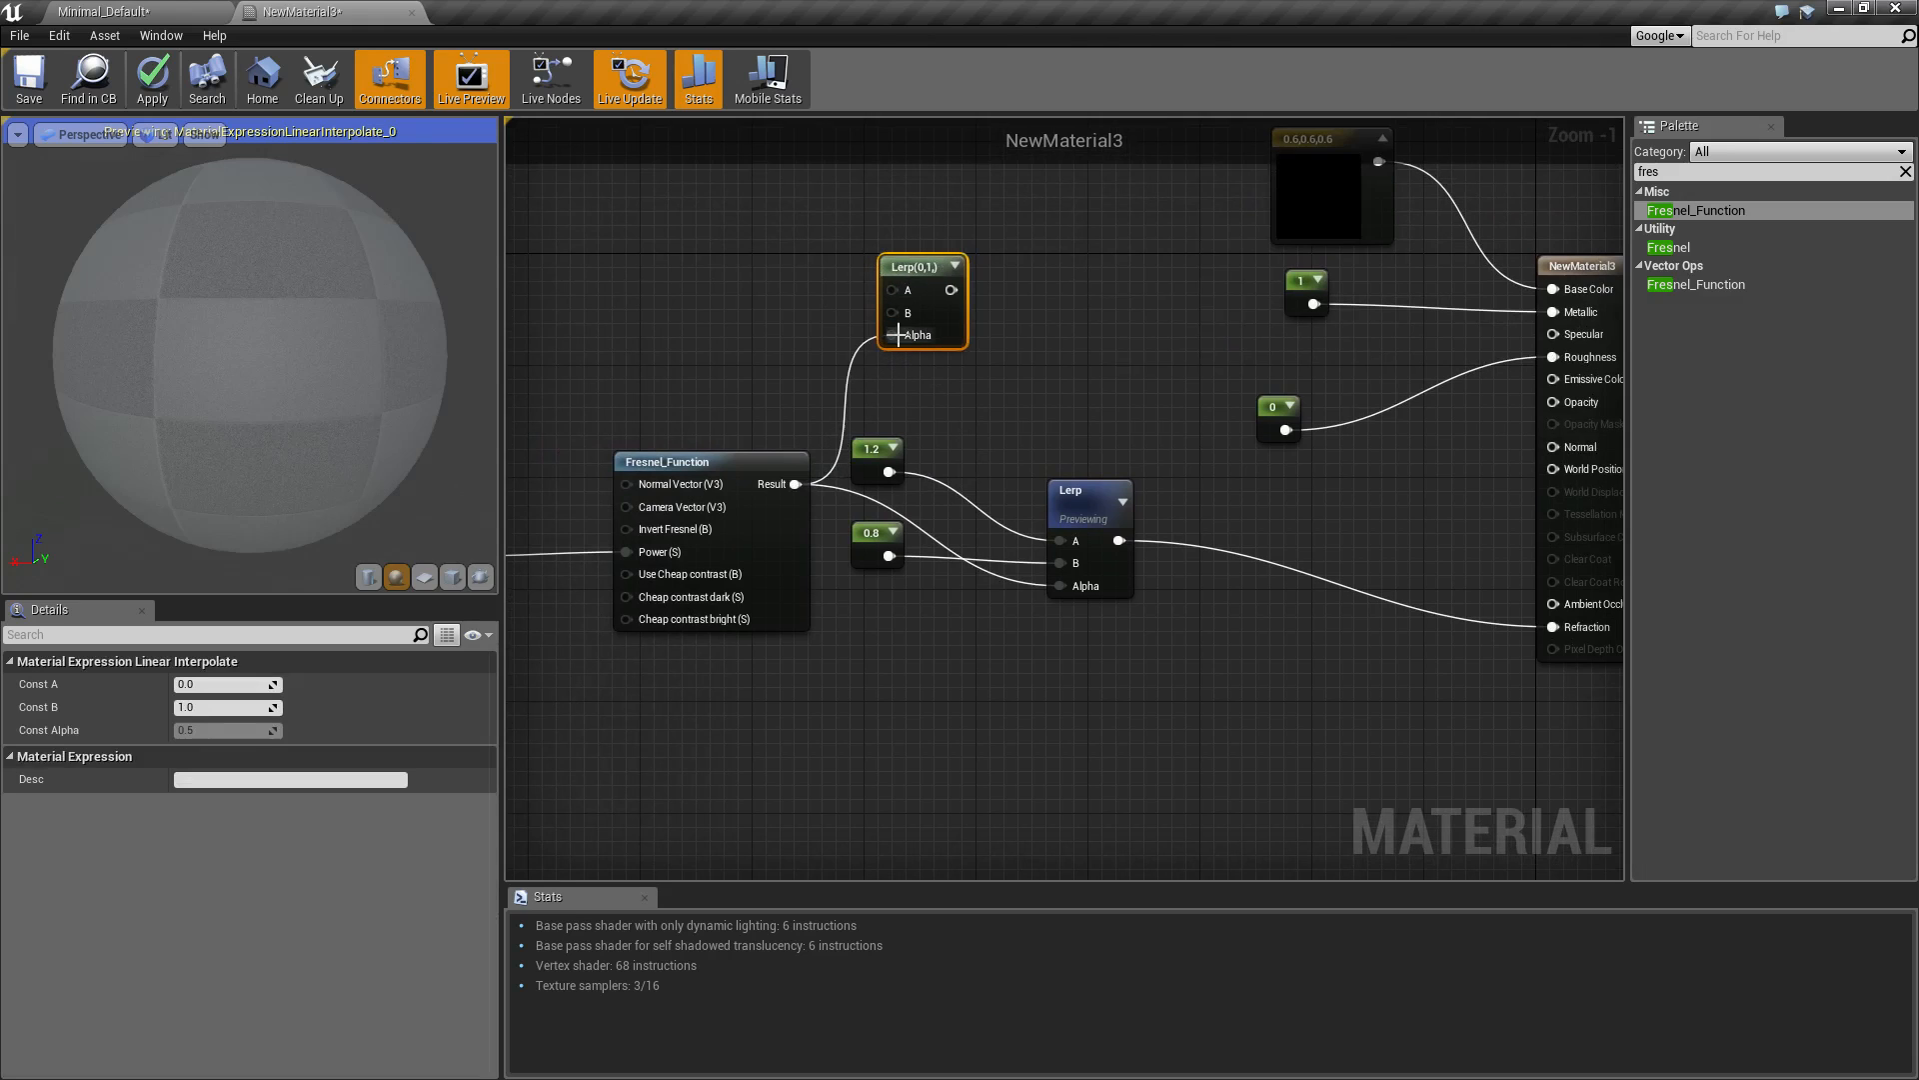
Add a Constant node with value 0.15 and connect it to the second Lerp's A input.
{"action": "right_click_drag", "start_coordinate": [743, 269], "coordinate": [778, 337]}
{"action": "left_click", "coordinate": [699, 257]}
{"action": "left_click_drag", "start_coordinate": [727, 291], "coordinate": [927, 359]}
{"action": "left_click", "coordinate": [205, 683]}
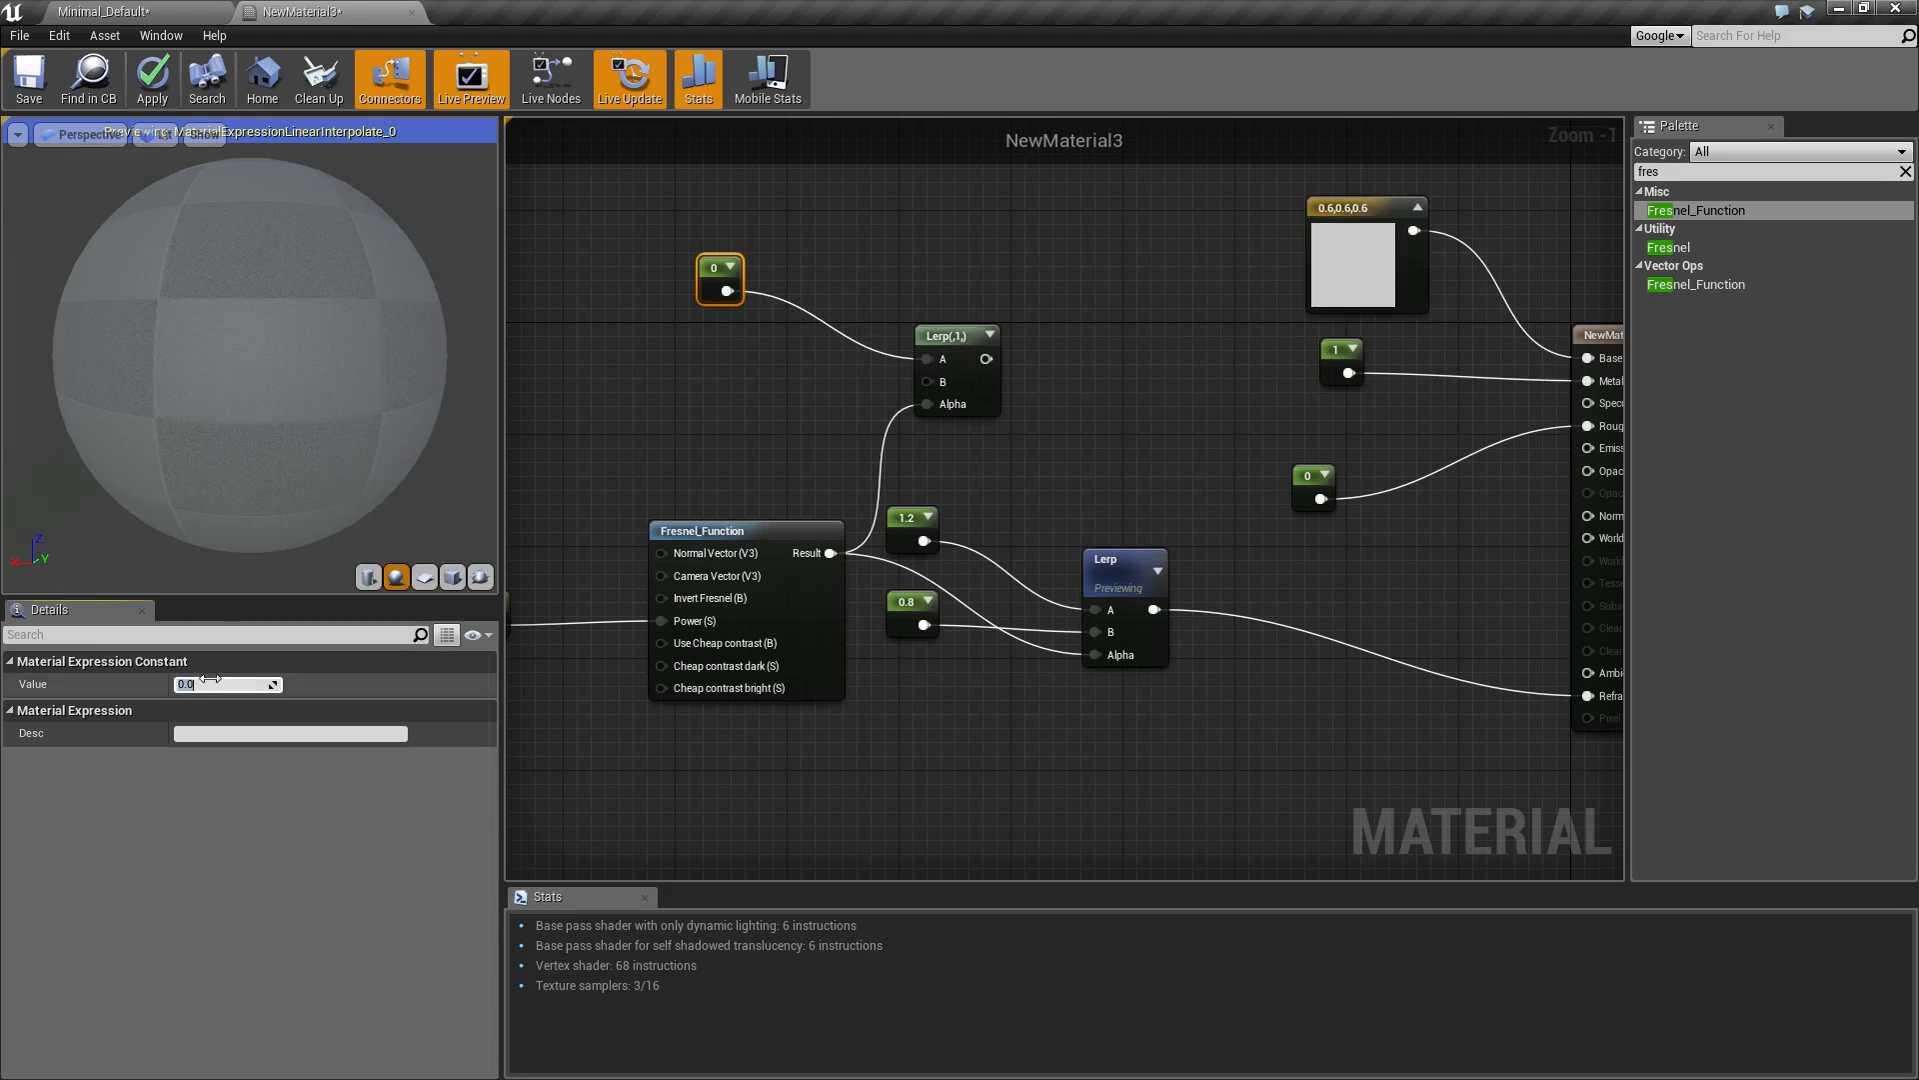
{"action": "type", "text": "0.15"}
{"action": "key", "text": "Return"}
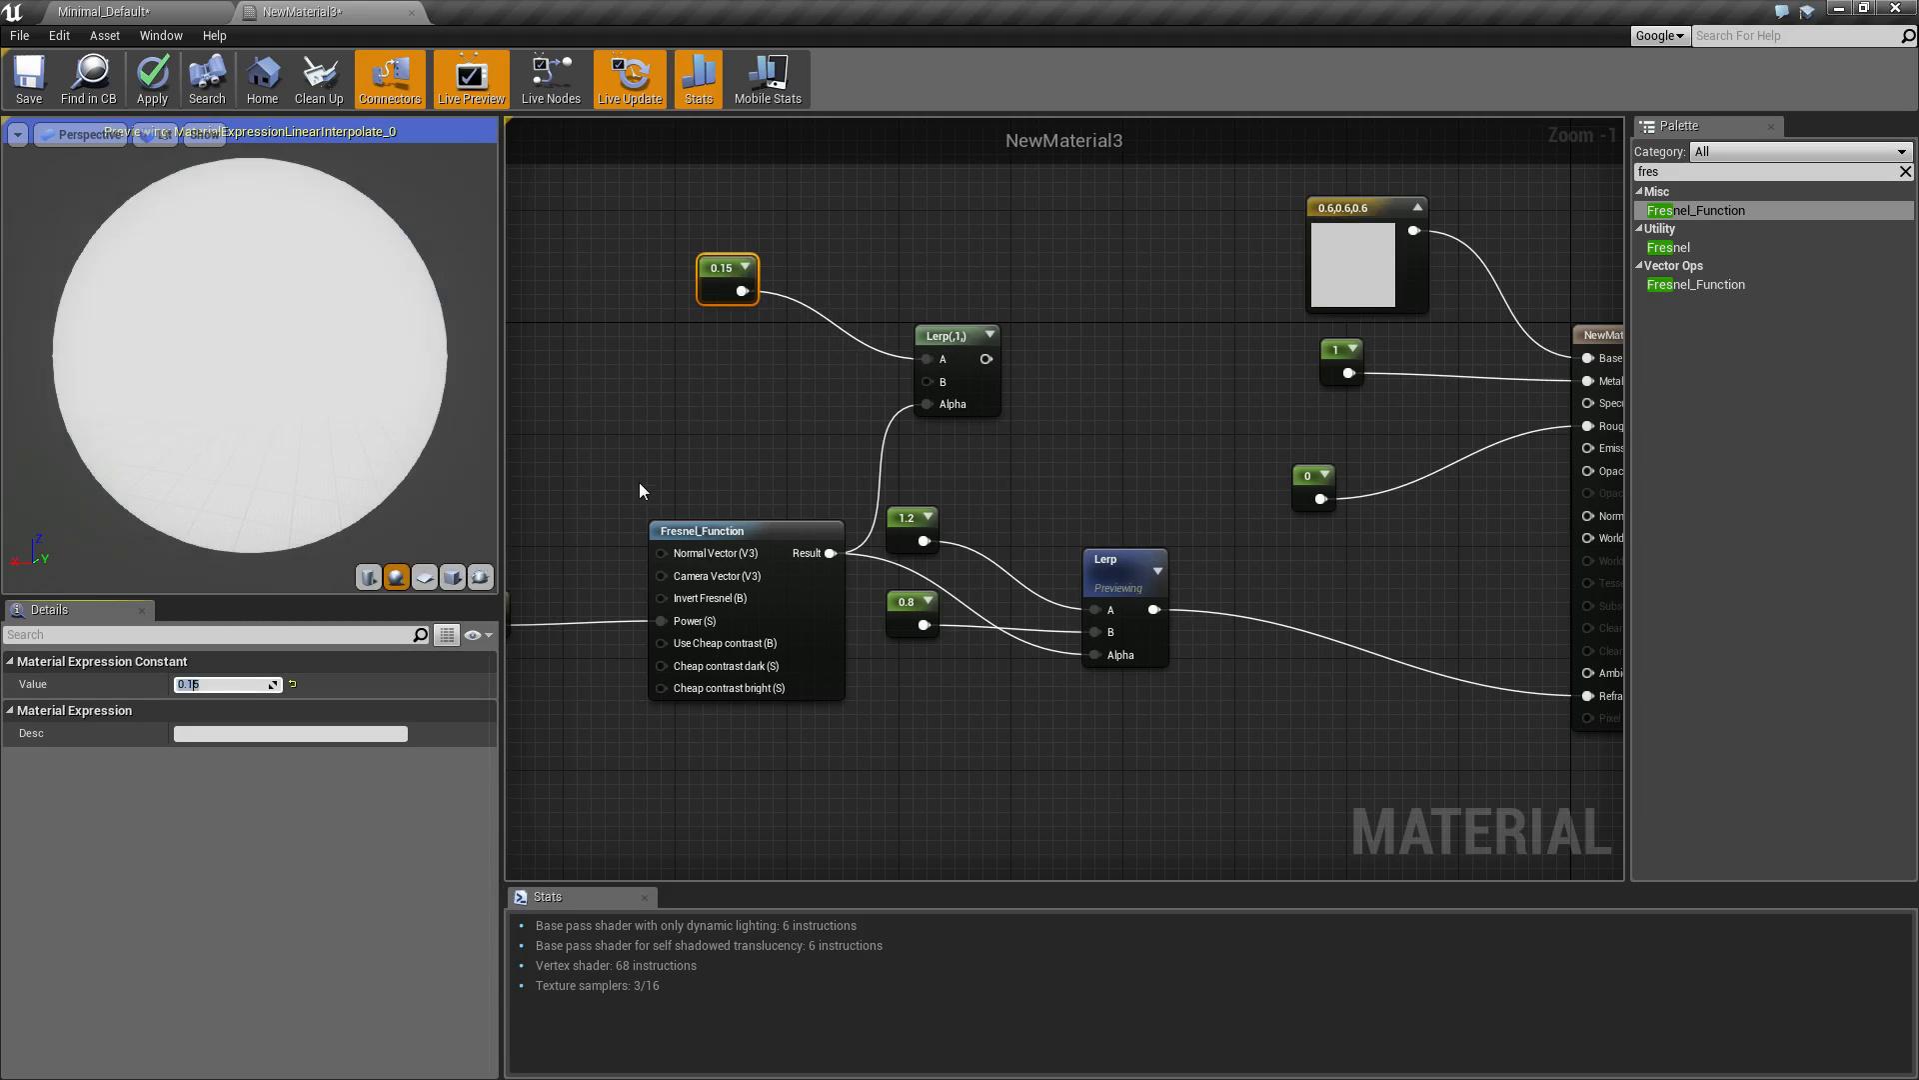
Add another Constant node with value 0.9 and connect it to the second Lerp's B input.
{"action": "right_click_drag", "start_coordinate": [713, 373], "coordinate": [761, 358]}
{"action": "key", "text": "1"}
{"action": "left_click", "coordinate": [738, 350]}
{"action": "left_click_drag", "start_coordinate": [767, 385], "coordinate": [975, 367]}
{"action": "left_click", "coordinate": [215, 684]}
{"action": "type", "text": "0.9"}
{"action": "key", "text": "Return"}
Connect the second Lerp's output to the material's Opacity input and tidy the positions of the 0.15 constant and base colour nodes.
{"action": "right_click_drag", "start_coordinate": [1262, 455], "coordinate": [836, 381]}
{"action": "right_click_drag", "start_coordinate": [727, 320], "coordinate": [806, 343]}
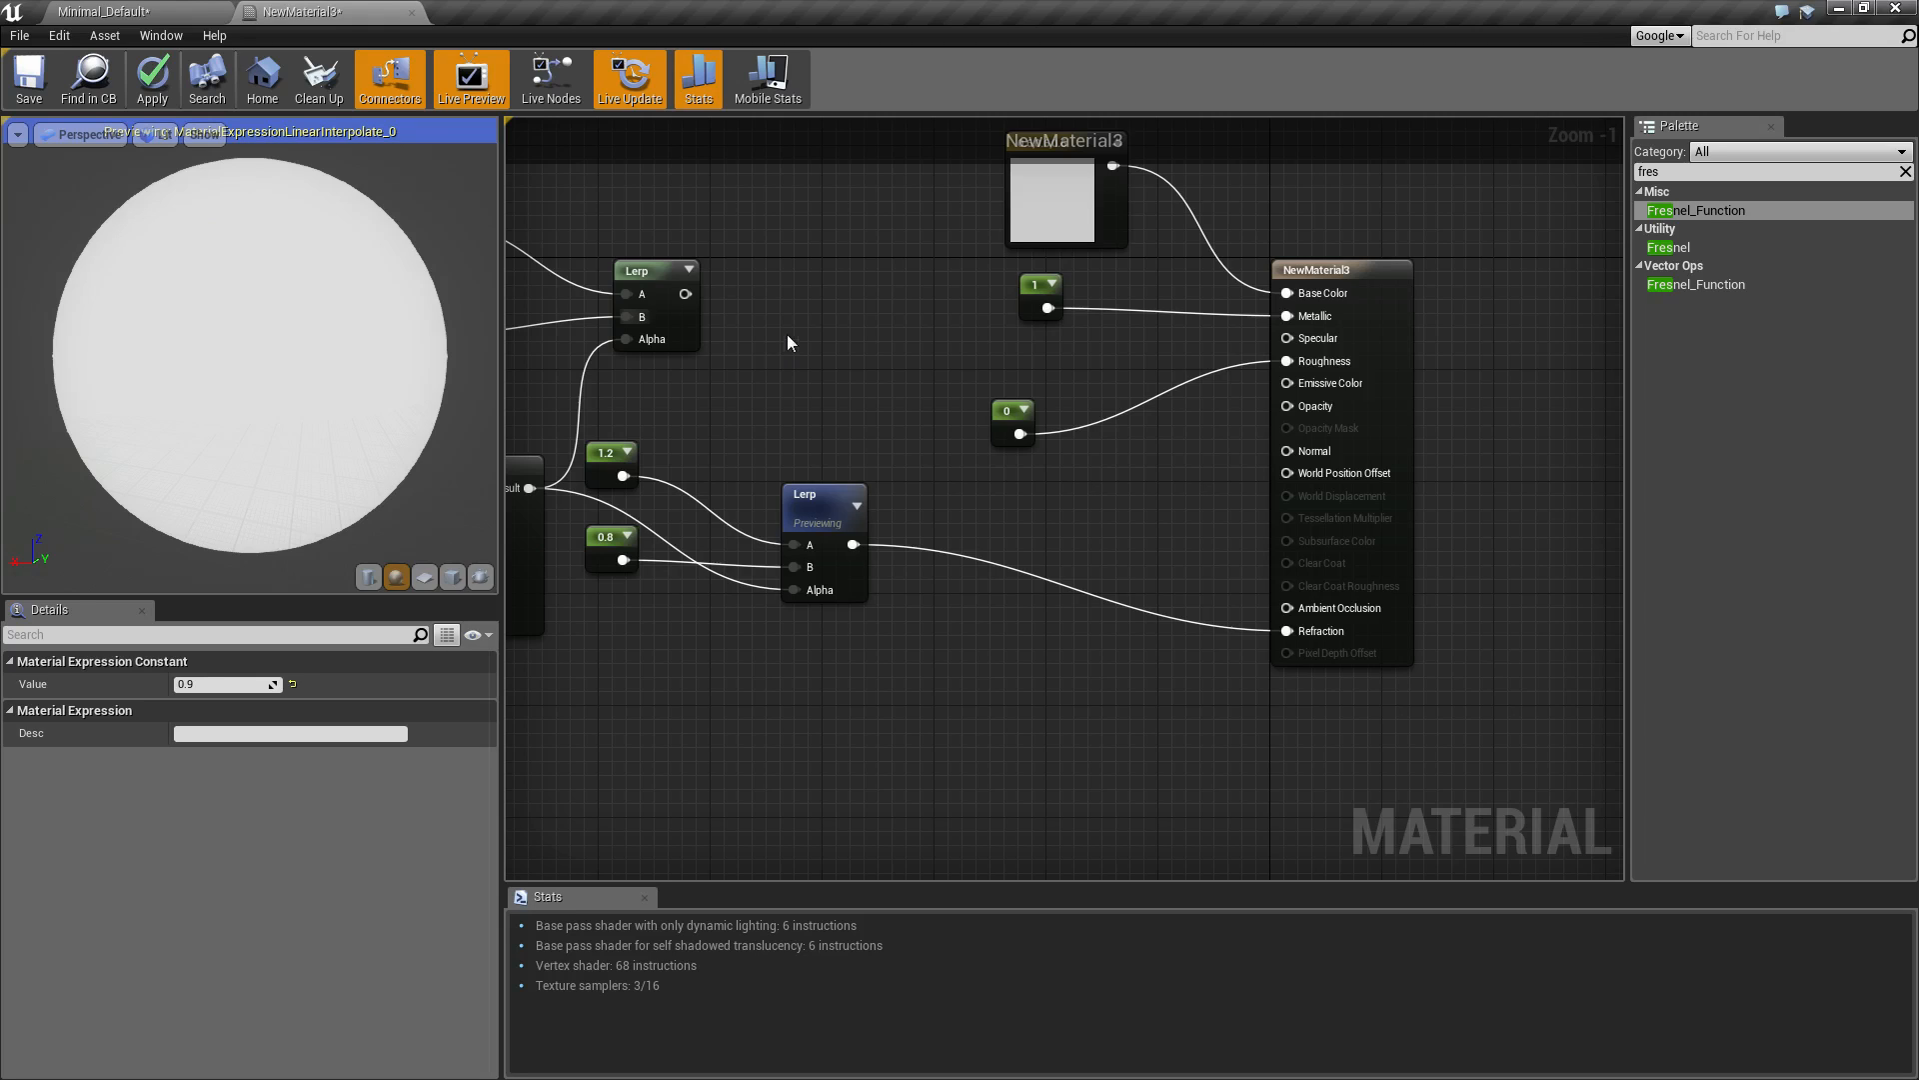
{"action": "right_click_drag", "start_coordinate": [787, 334], "coordinate": [1036, 409]}
{"action": "mouse_move", "coordinate": [691, 290]}
{"action": "left_mouse_down"}
{"action": "mouse_move", "coordinate": [612, 285]}
{"action": "mouse_move", "coordinate": [668, 280]}
{"action": "left_mouse_up"}
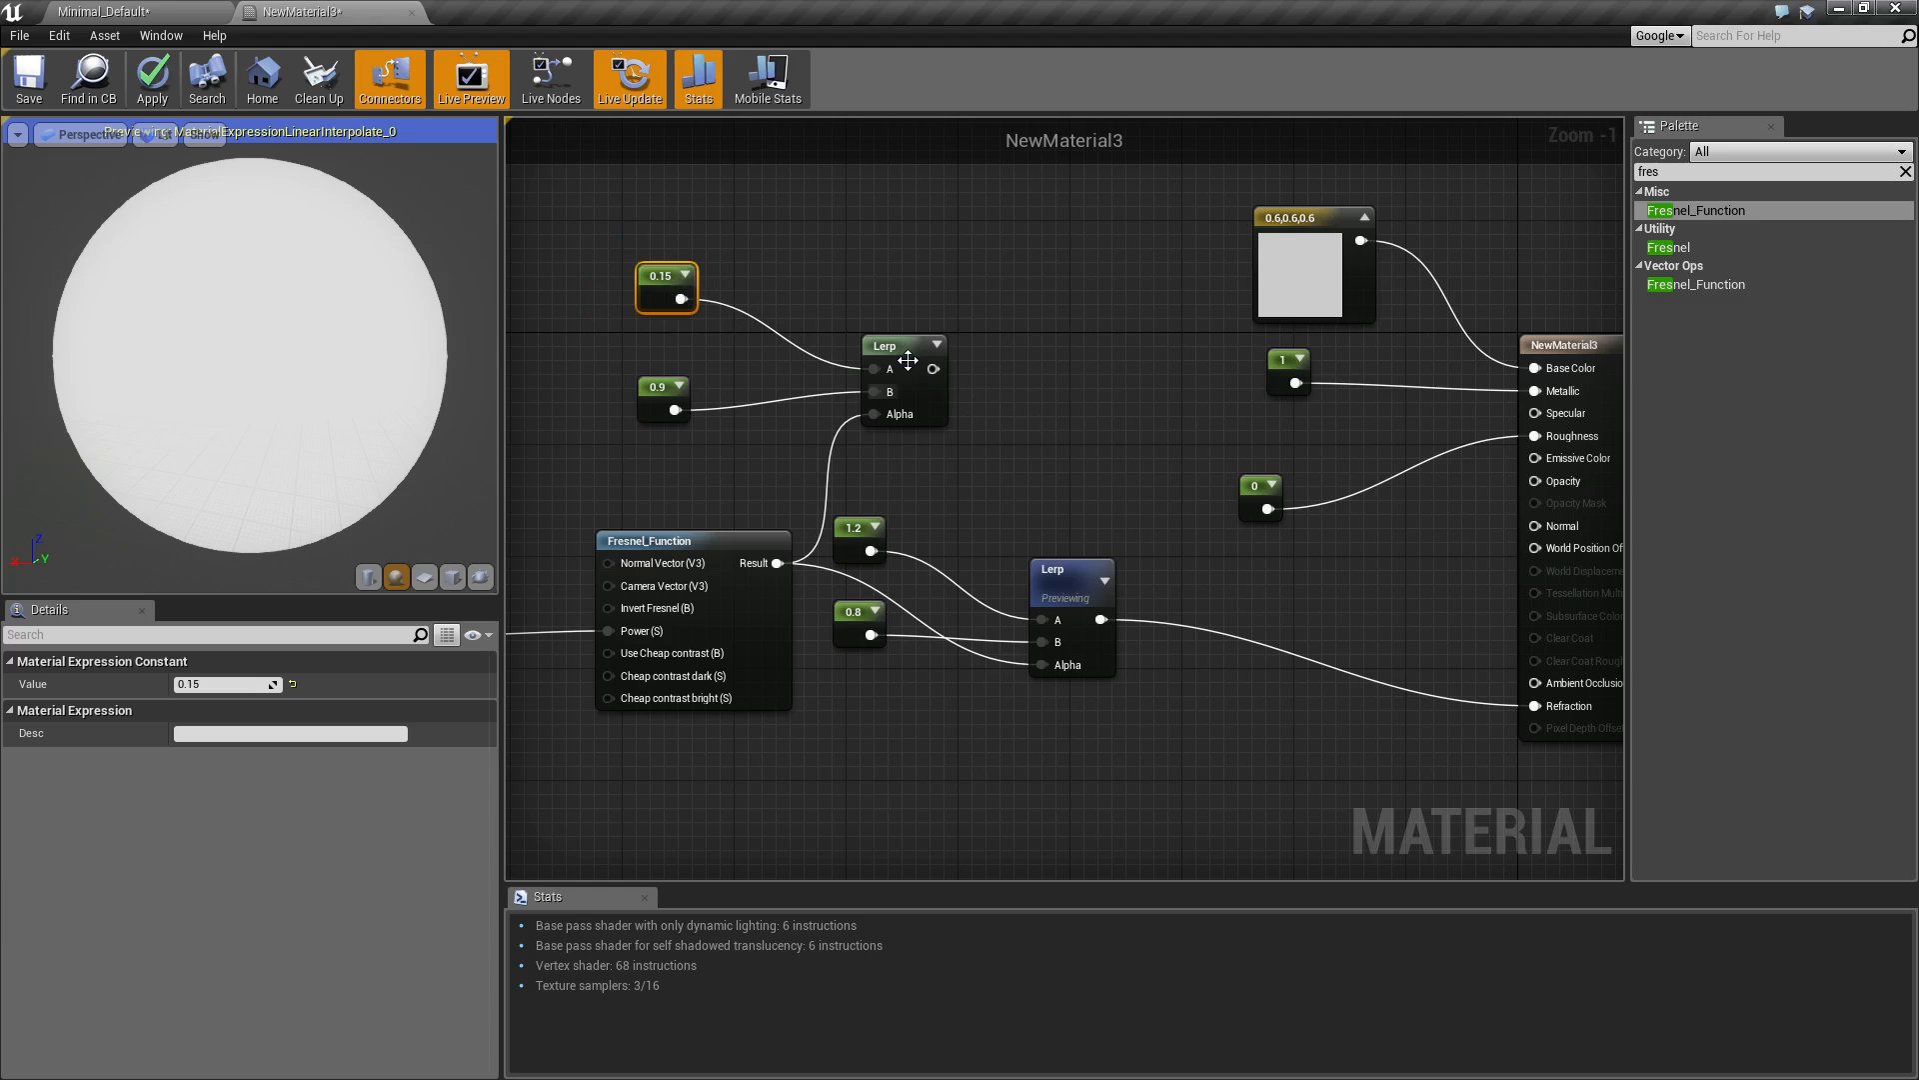
{"action": "right_click_drag", "start_coordinate": [1139, 423], "coordinate": [935, 386]}
{"action": "left_click_drag", "start_coordinate": [729, 332], "coordinate": [1341, 445]}
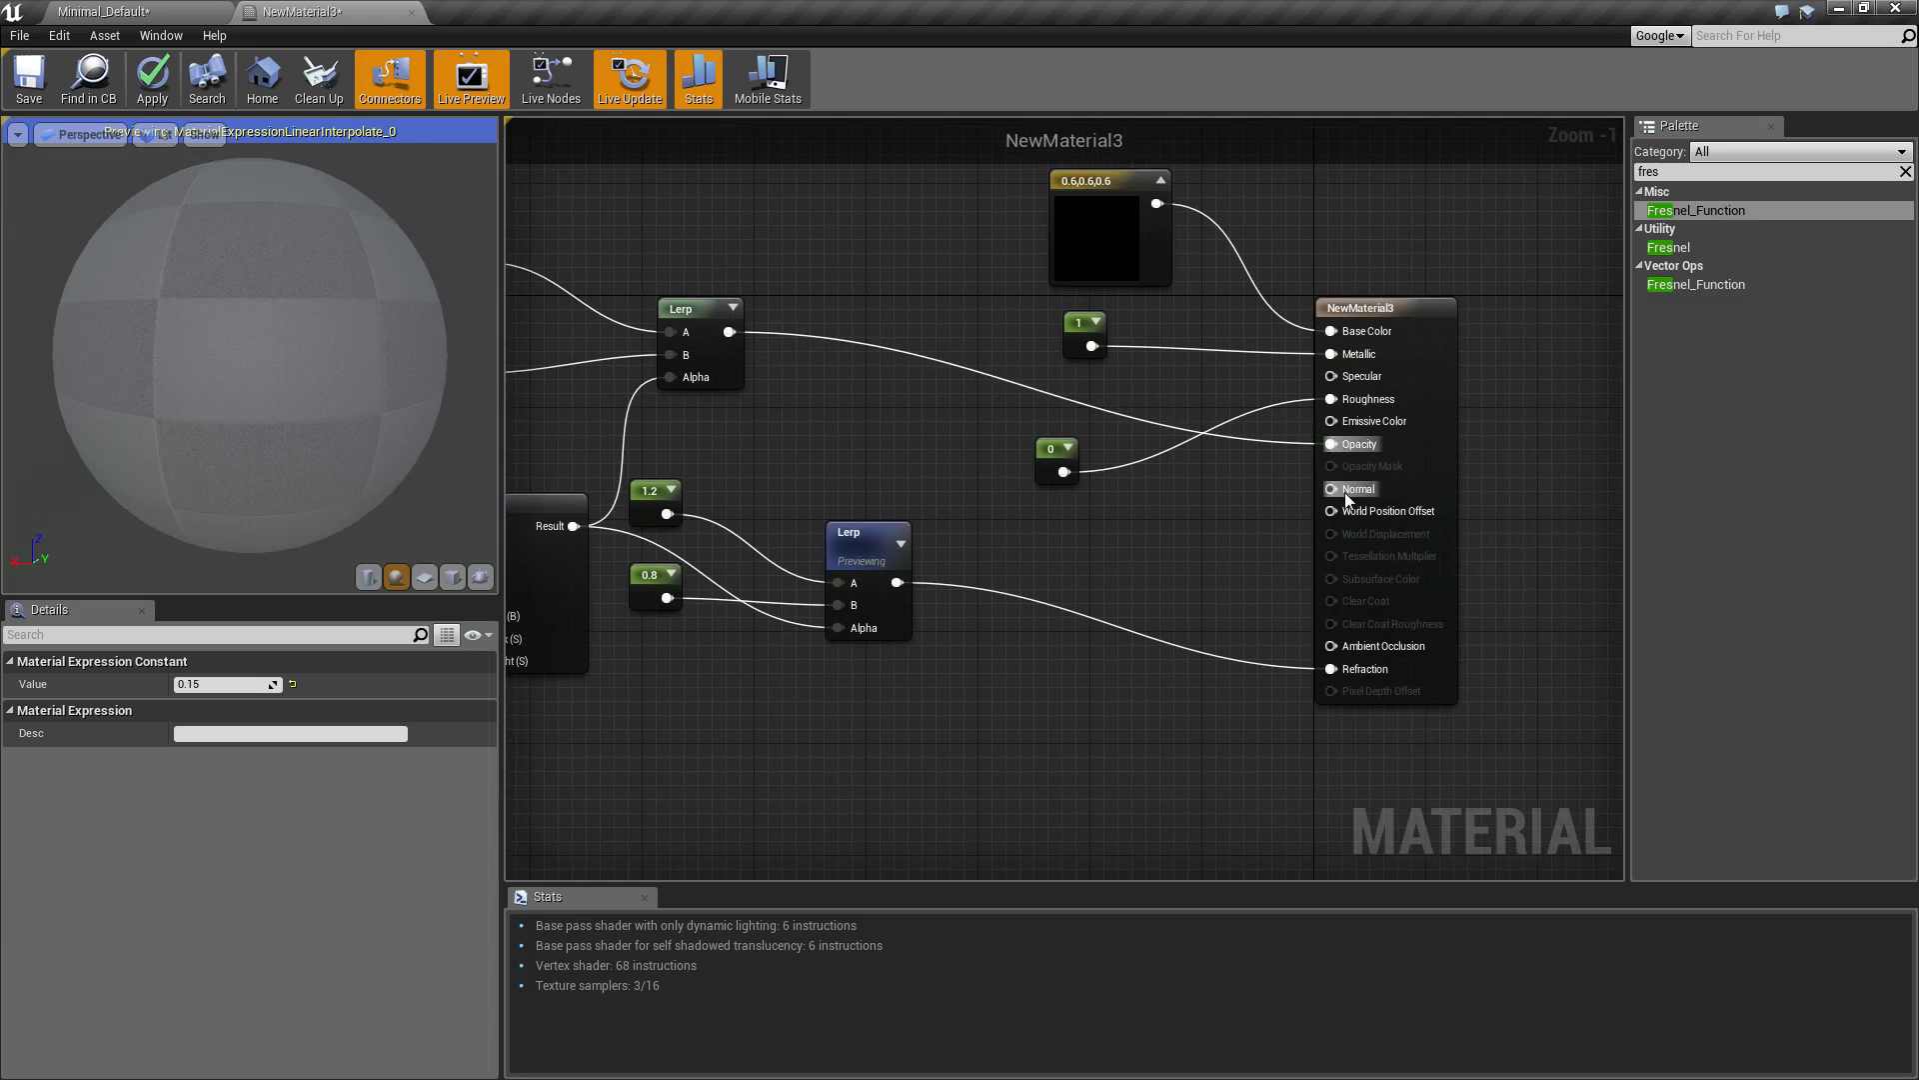
{"action": "right_click_drag", "start_coordinate": [903, 331], "coordinate": [782, 343]}
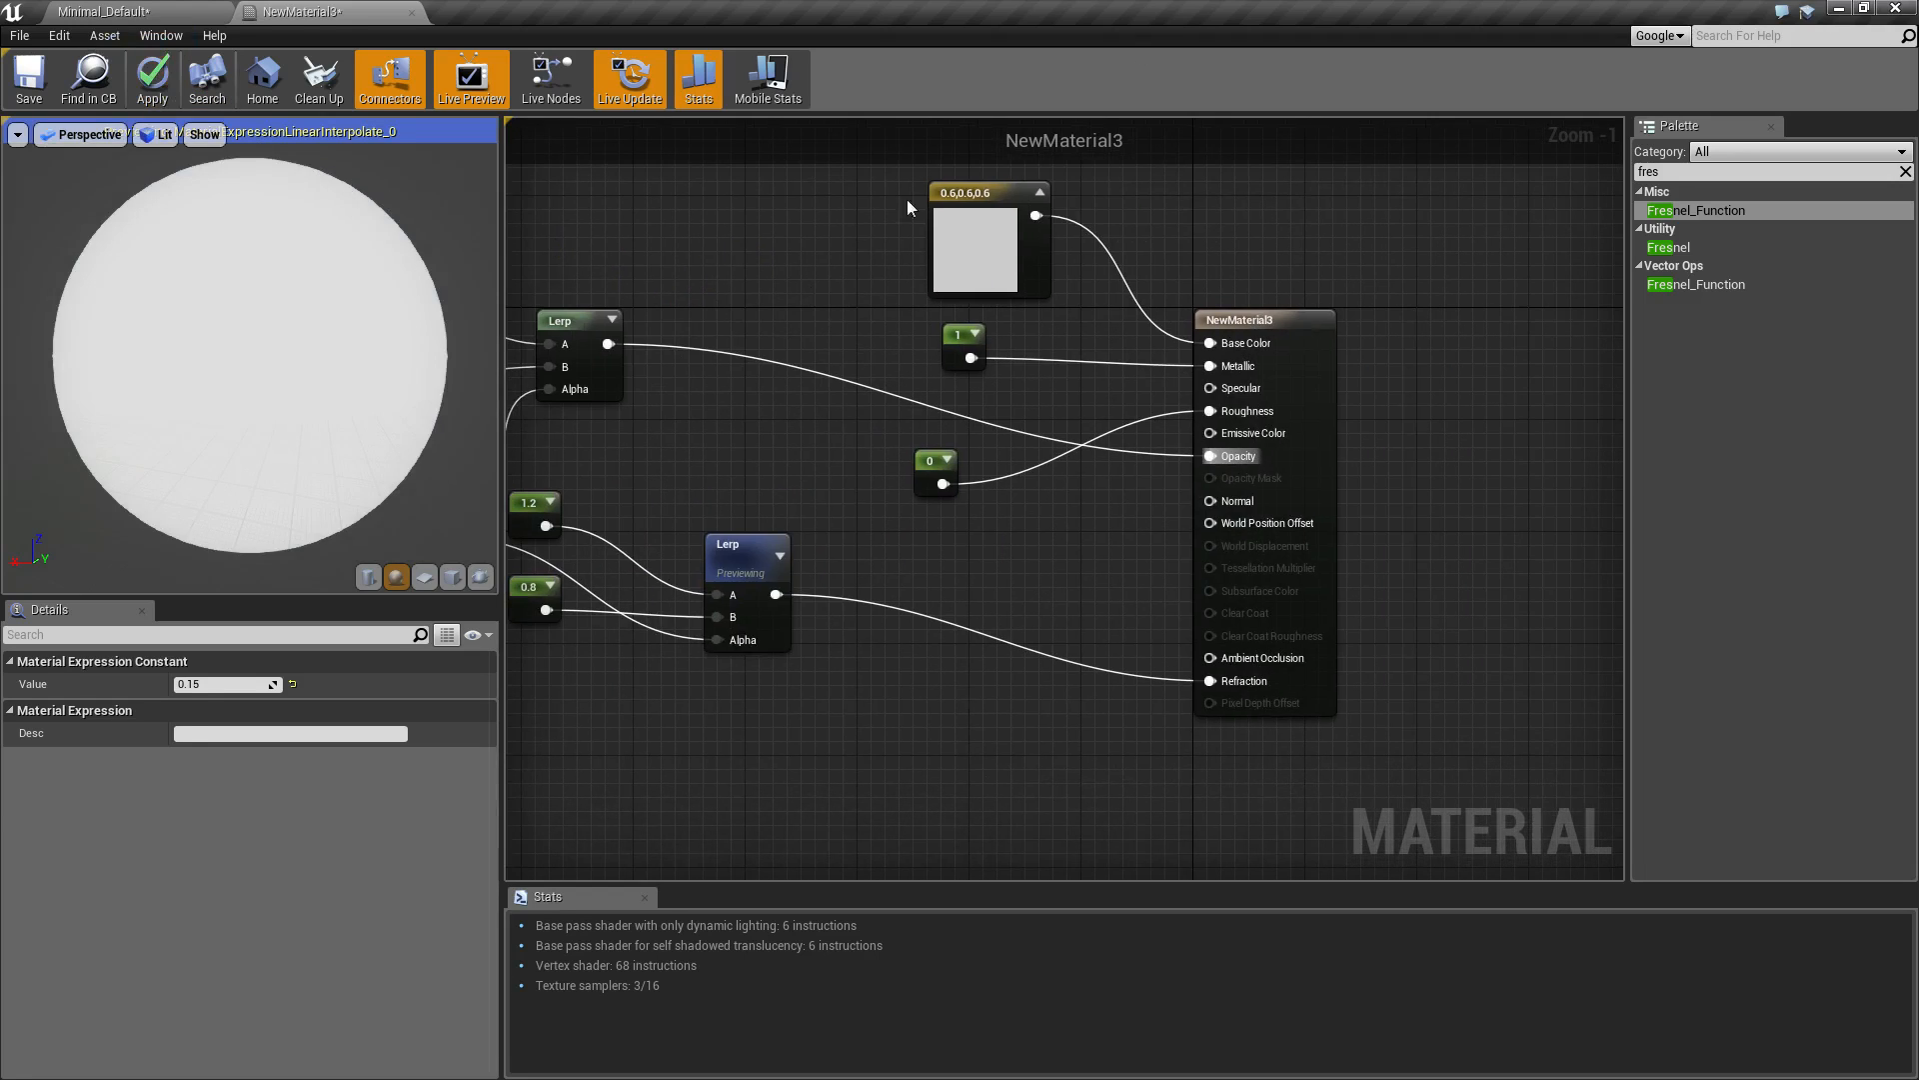
{"action": "left_click_drag", "start_coordinate": [959, 194], "coordinate": [735, 169]}
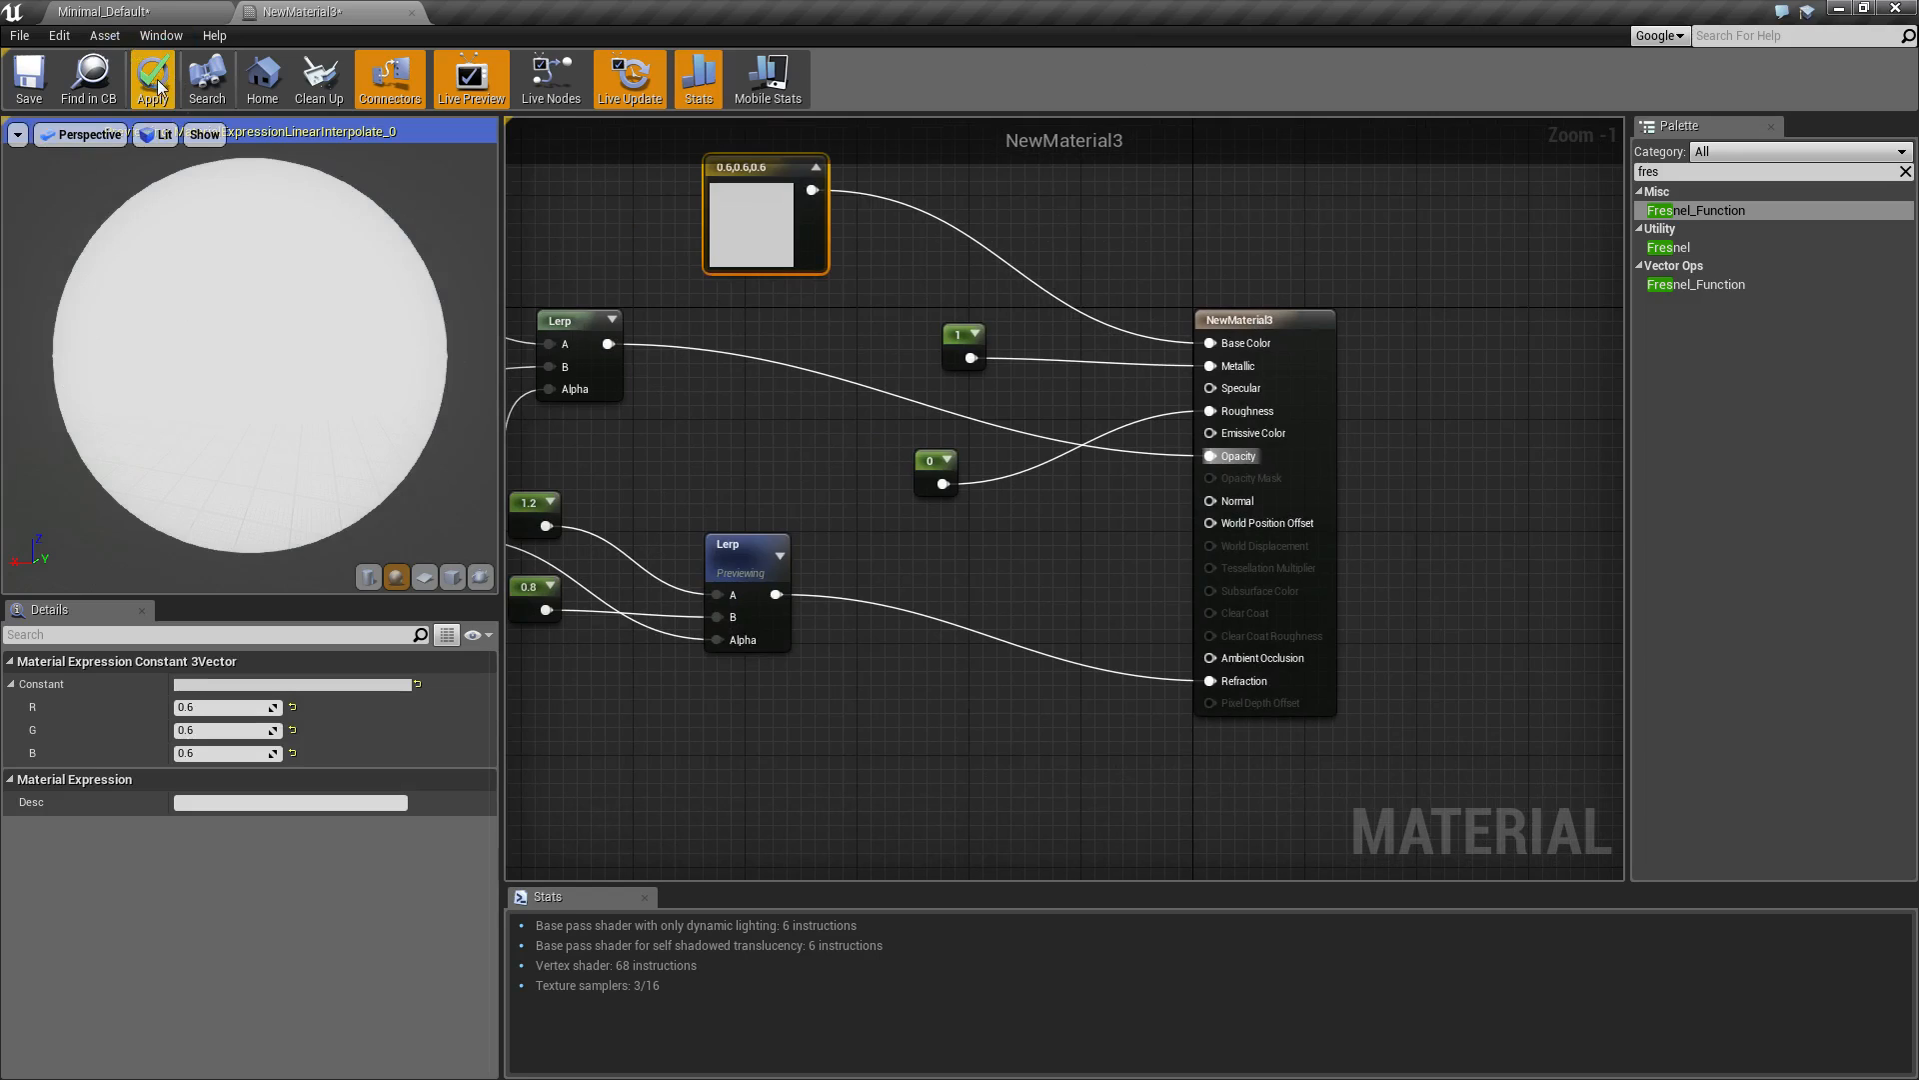
Stop previewing the refraction Lerp so the sphere shows the full material, and apply the material changes.
{"action": "right_click", "coordinate": [761, 203]}
{"action": "right_click", "coordinate": [737, 566]}
{"action": "left_click", "coordinate": [790, 576]}
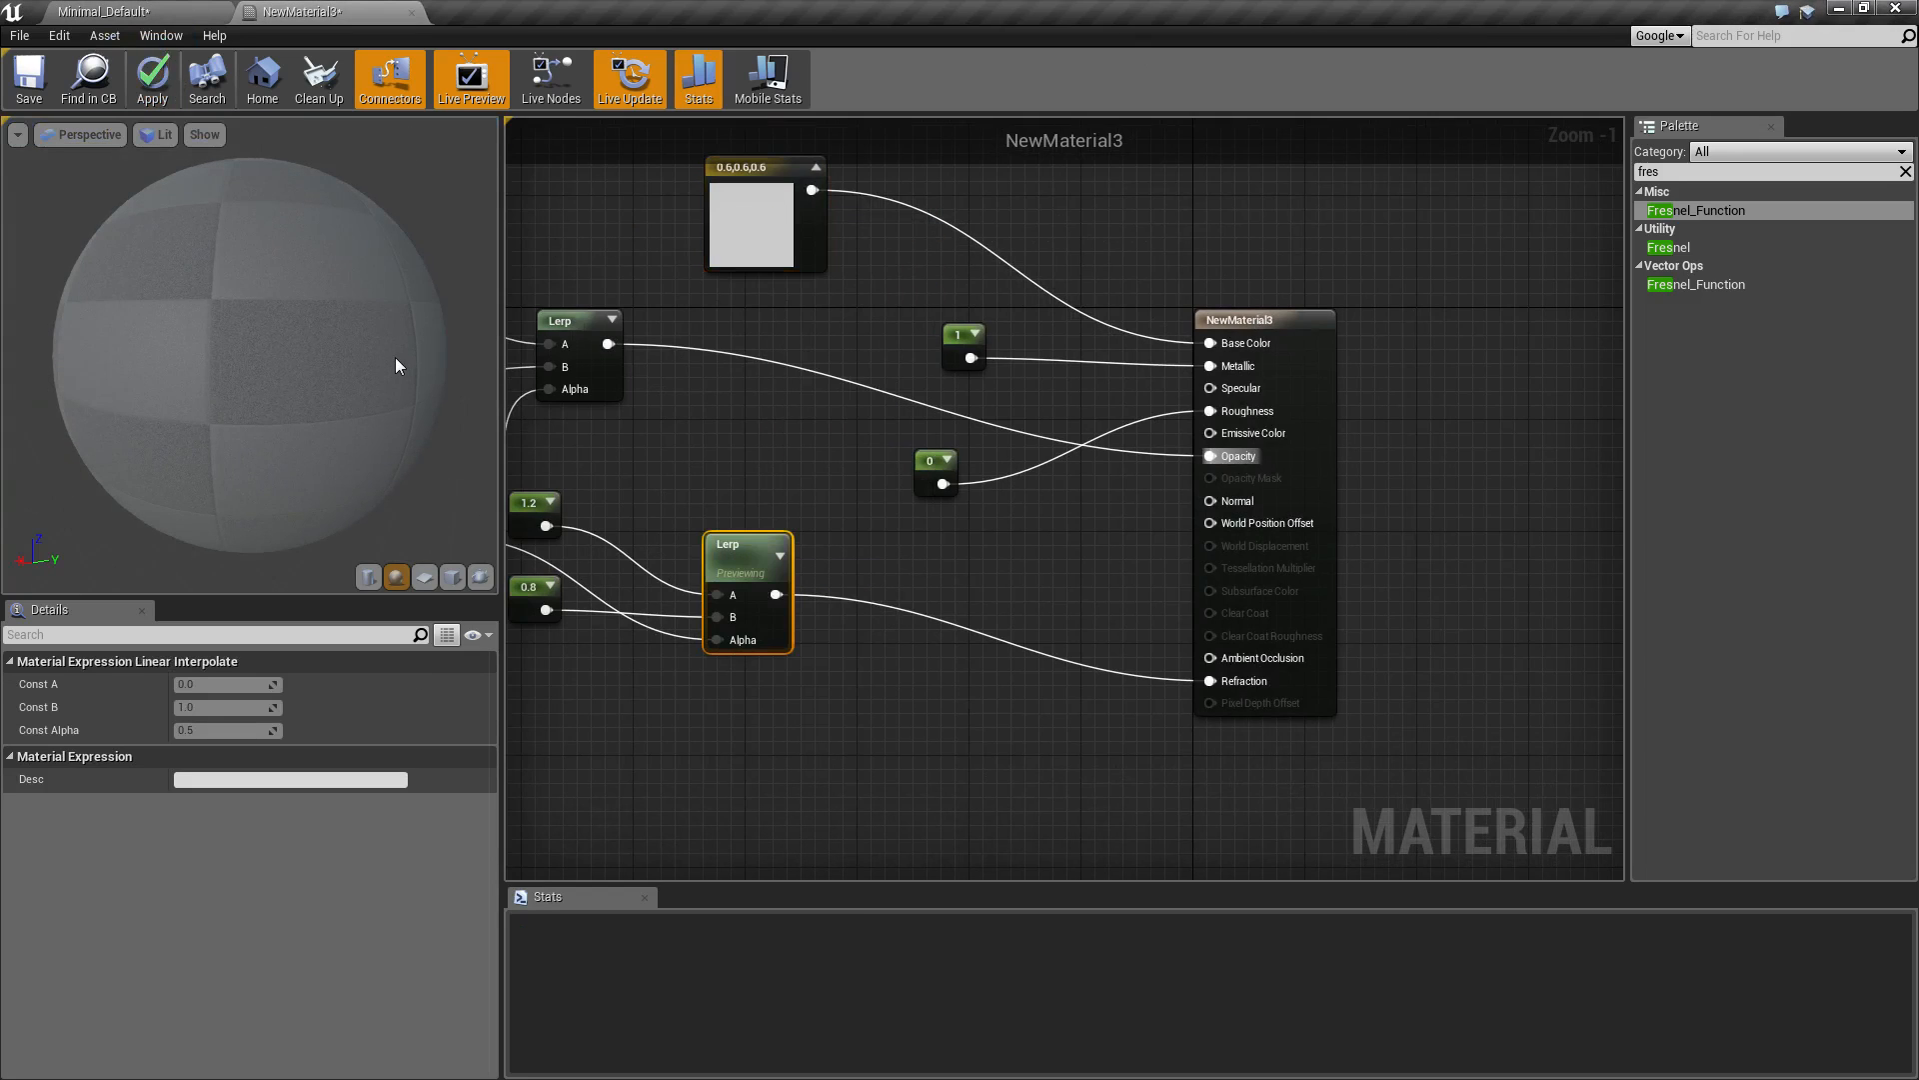
{"action": "left_click_drag", "start_coordinate": [357, 350], "coordinate": [460, 350]}
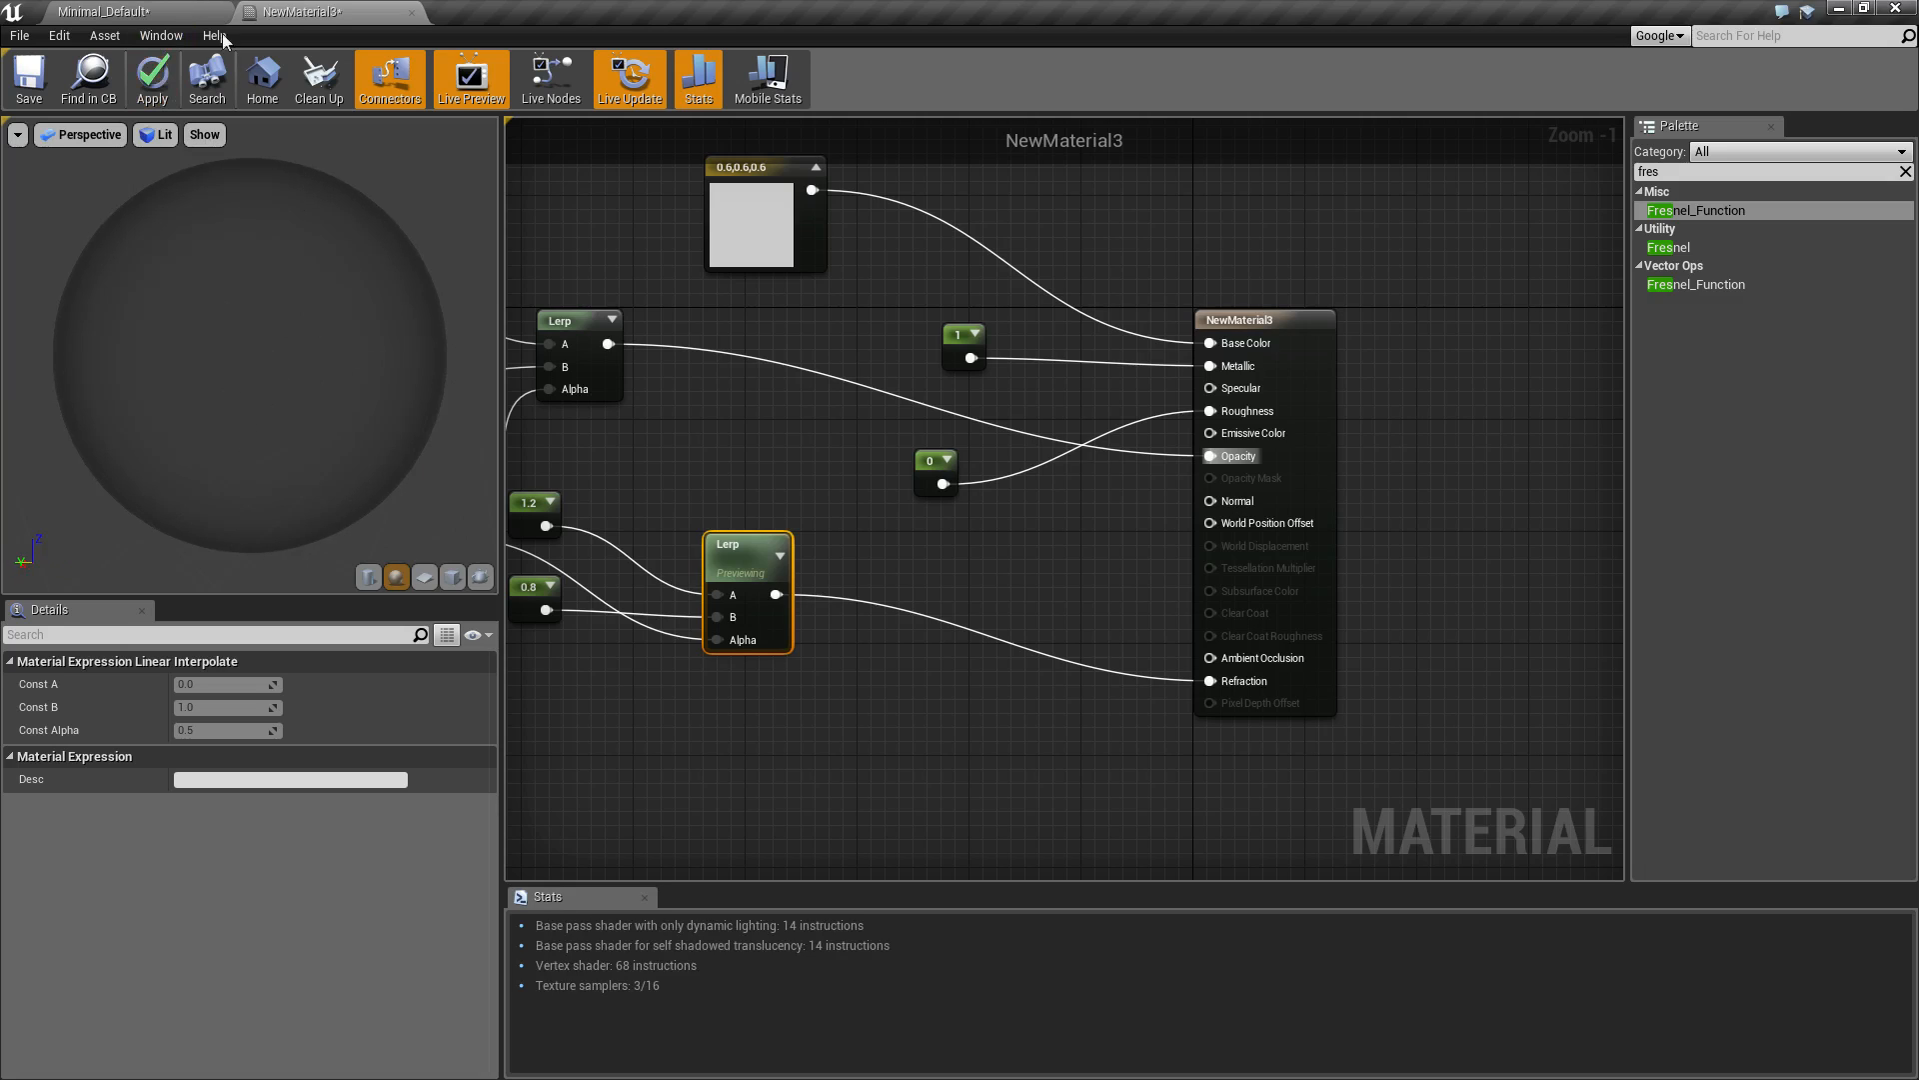
{"action": "left_click", "coordinate": [151, 82]}
Inspect the wine glass with the updated material from several angles in the Minimal_Default level.
{"action": "left_click", "coordinate": [160, 14]}
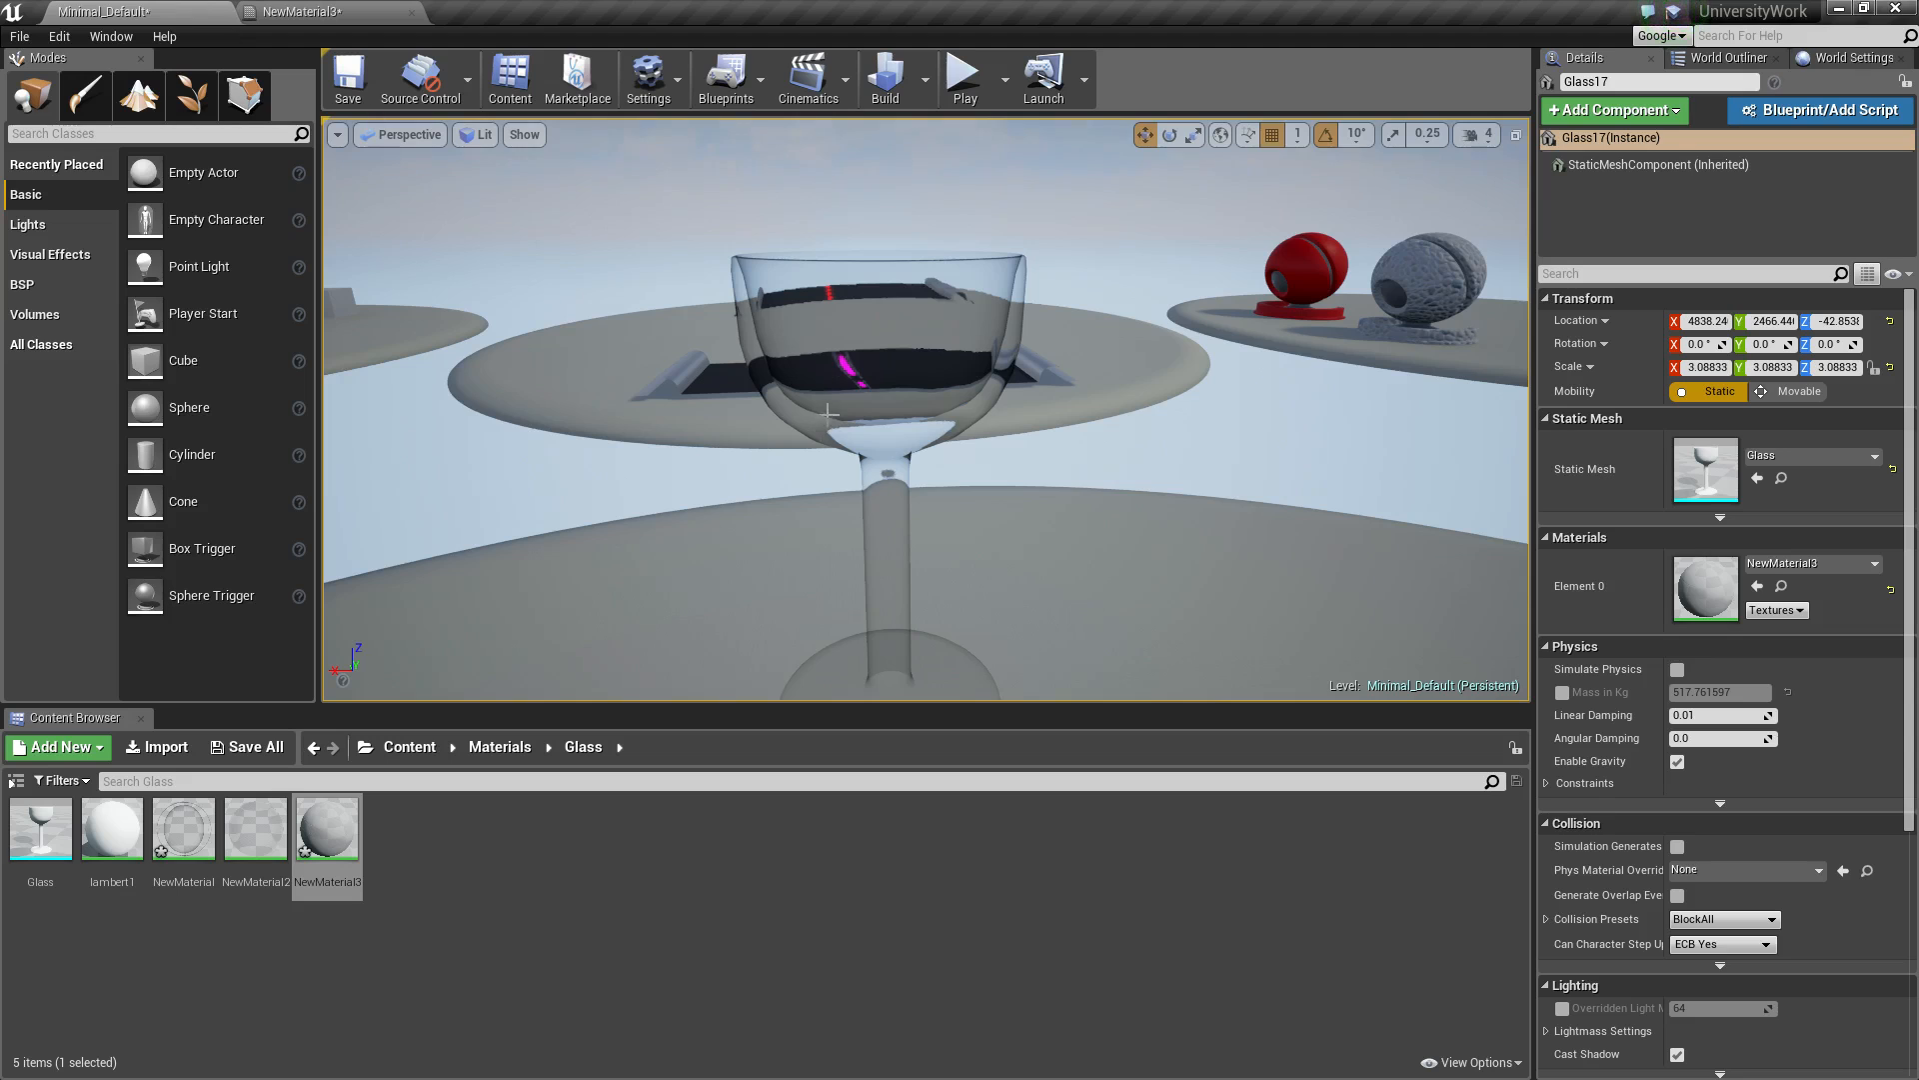
{"action": "left_click_drag", "start_coordinate": [822, 409], "coordinate": [800, 540]}
{"action": "right_click_drag", "start_coordinate": [822, 410], "coordinate": [899, 320]}
{"action": "right_click_drag", "start_coordinate": [926, 410], "coordinate": [800, 440]}
{"action": "key", "text": "Escape"}
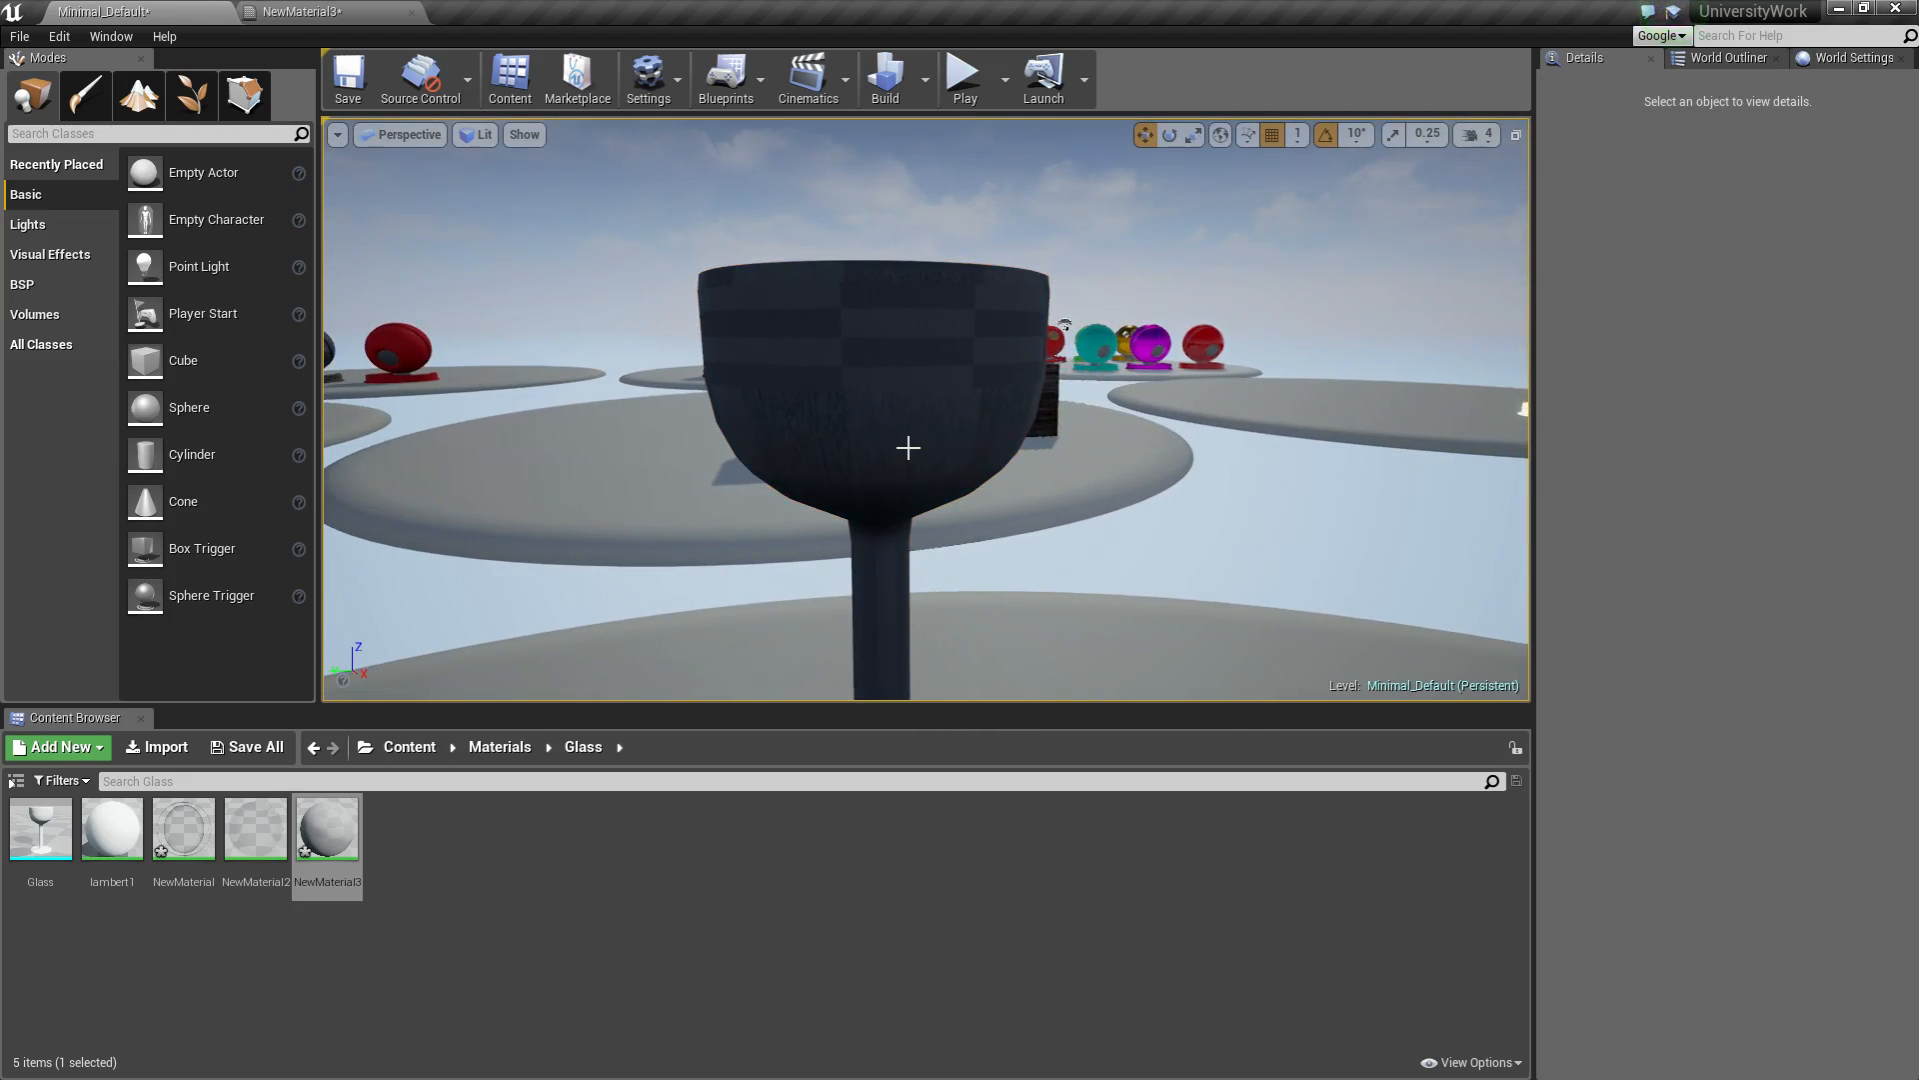
{"action": "double_click", "coordinate": [318, 839]}
{"action": "left_click", "coordinate": [131, 11]}
{"action": "right_click_drag", "start_coordinate": [984, 448], "coordinate": [940, 470]}
{"action": "left_click_drag", "start_coordinate": [326, 830], "coordinate": [540, 717]}
{"action": "right_click_drag", "start_coordinate": [925, 408], "coordinate": [840, 498]}
{"action": "key", "text": "w"}
{"action": "key", "text": "a"}
{"action": "key", "text": "d"}
{"action": "key", "text": "a"}
{"action": "key", "text": "d"}
Reopen NewMaterial3 and adjust the constant on the opacity Lerp's A input, trying 0.5 before settling on 0.05.
{"action": "left_click", "coordinate": [328, 864]}
{"action": "double_click", "coordinate": [328, 864]}
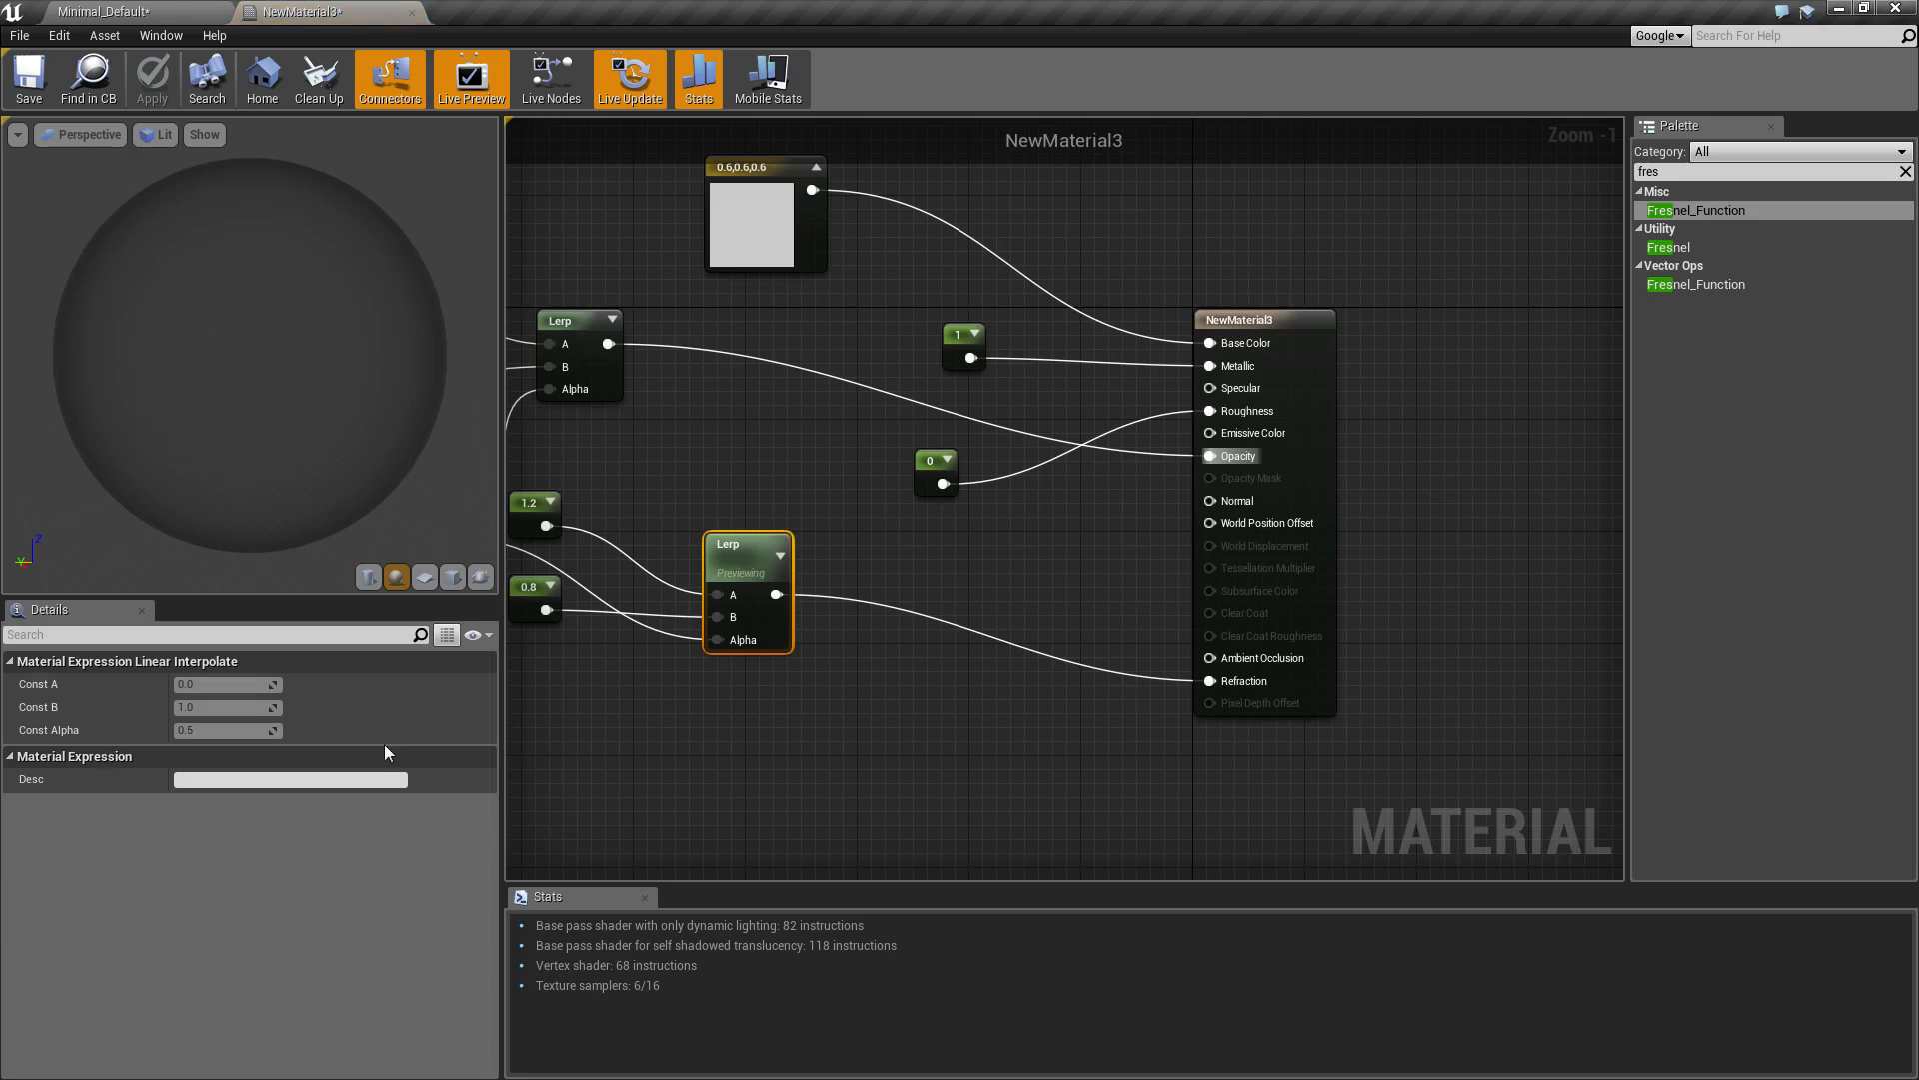
{"action": "right_click_drag", "start_coordinate": [805, 405], "coordinate": [826, 370]}
{"action": "left_click", "coordinate": [670, 326]}
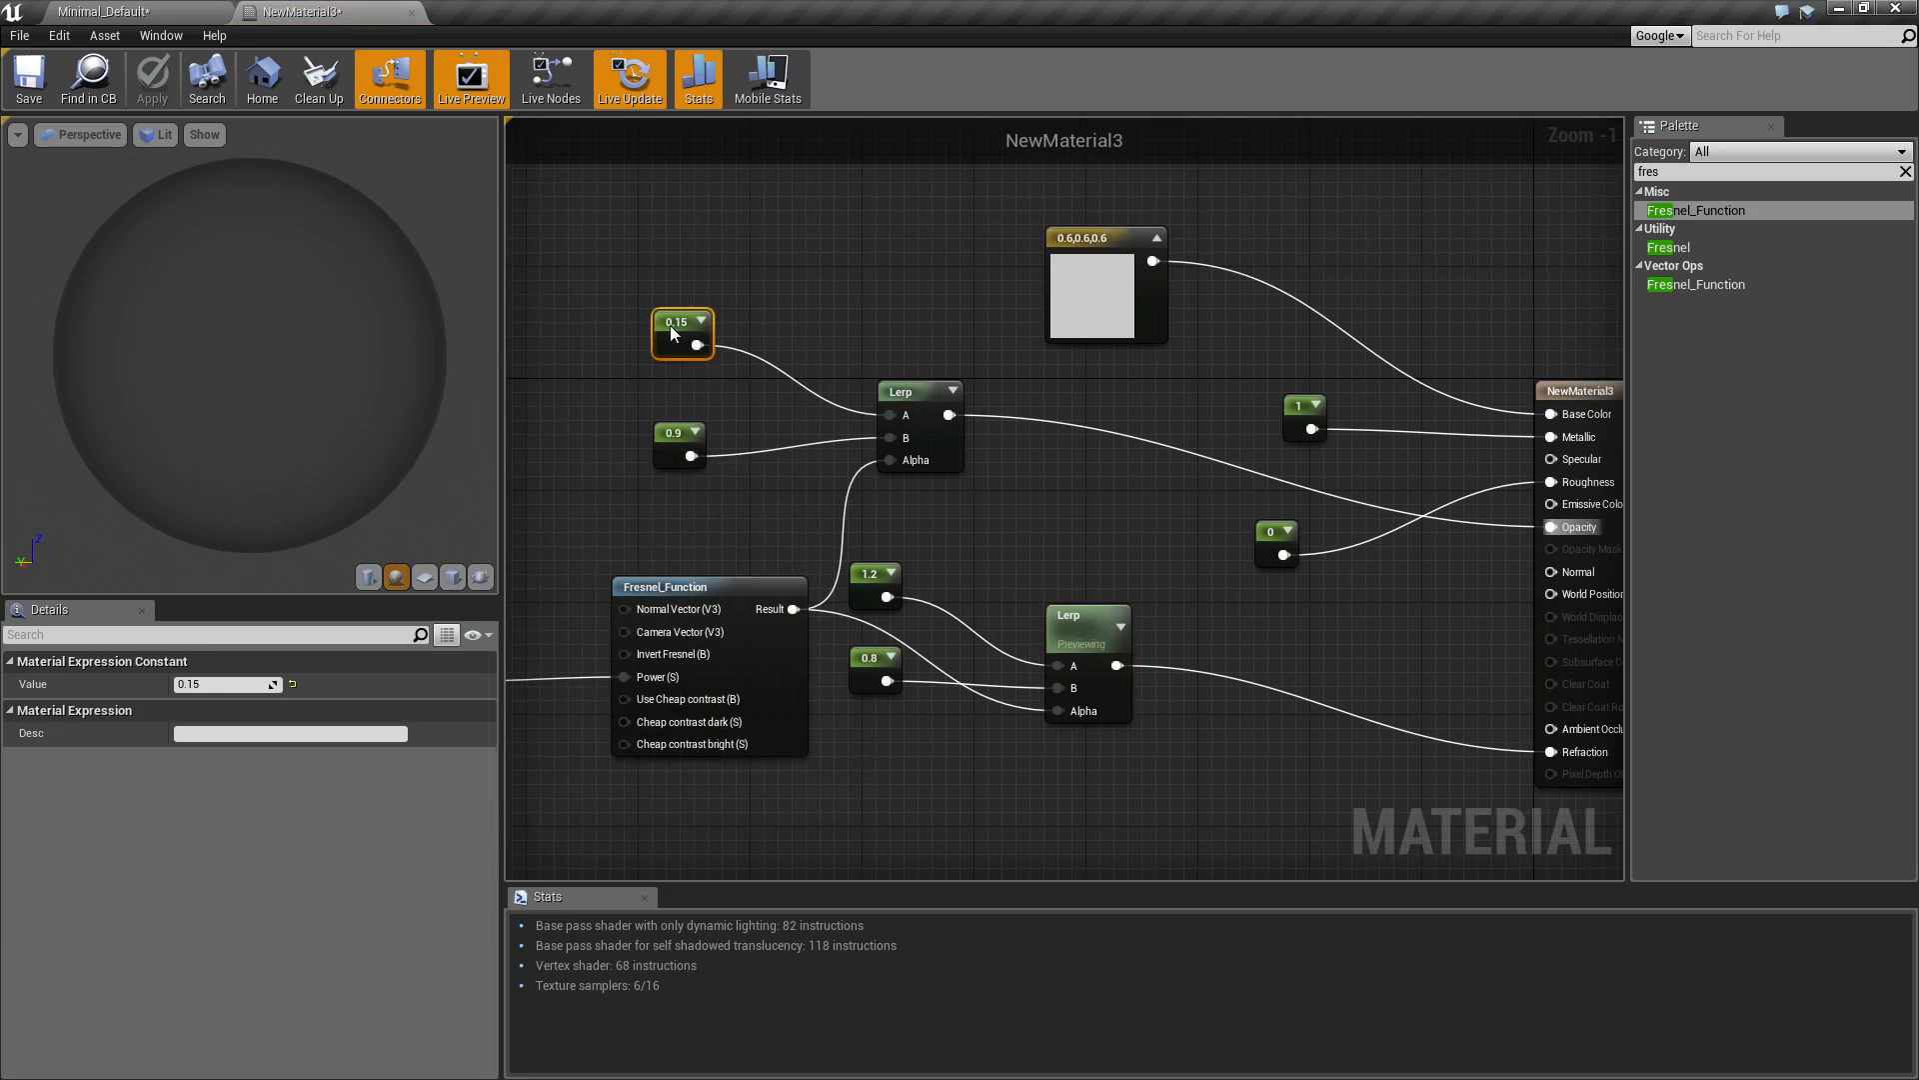
{"action": "left_click", "coordinate": [240, 656]}
{"action": "left_click", "coordinate": [240, 655]}
{"action": "left_click", "coordinate": [226, 684]}
{"action": "type", "text": ".5"}
{"action": "key", "text": "Return"}
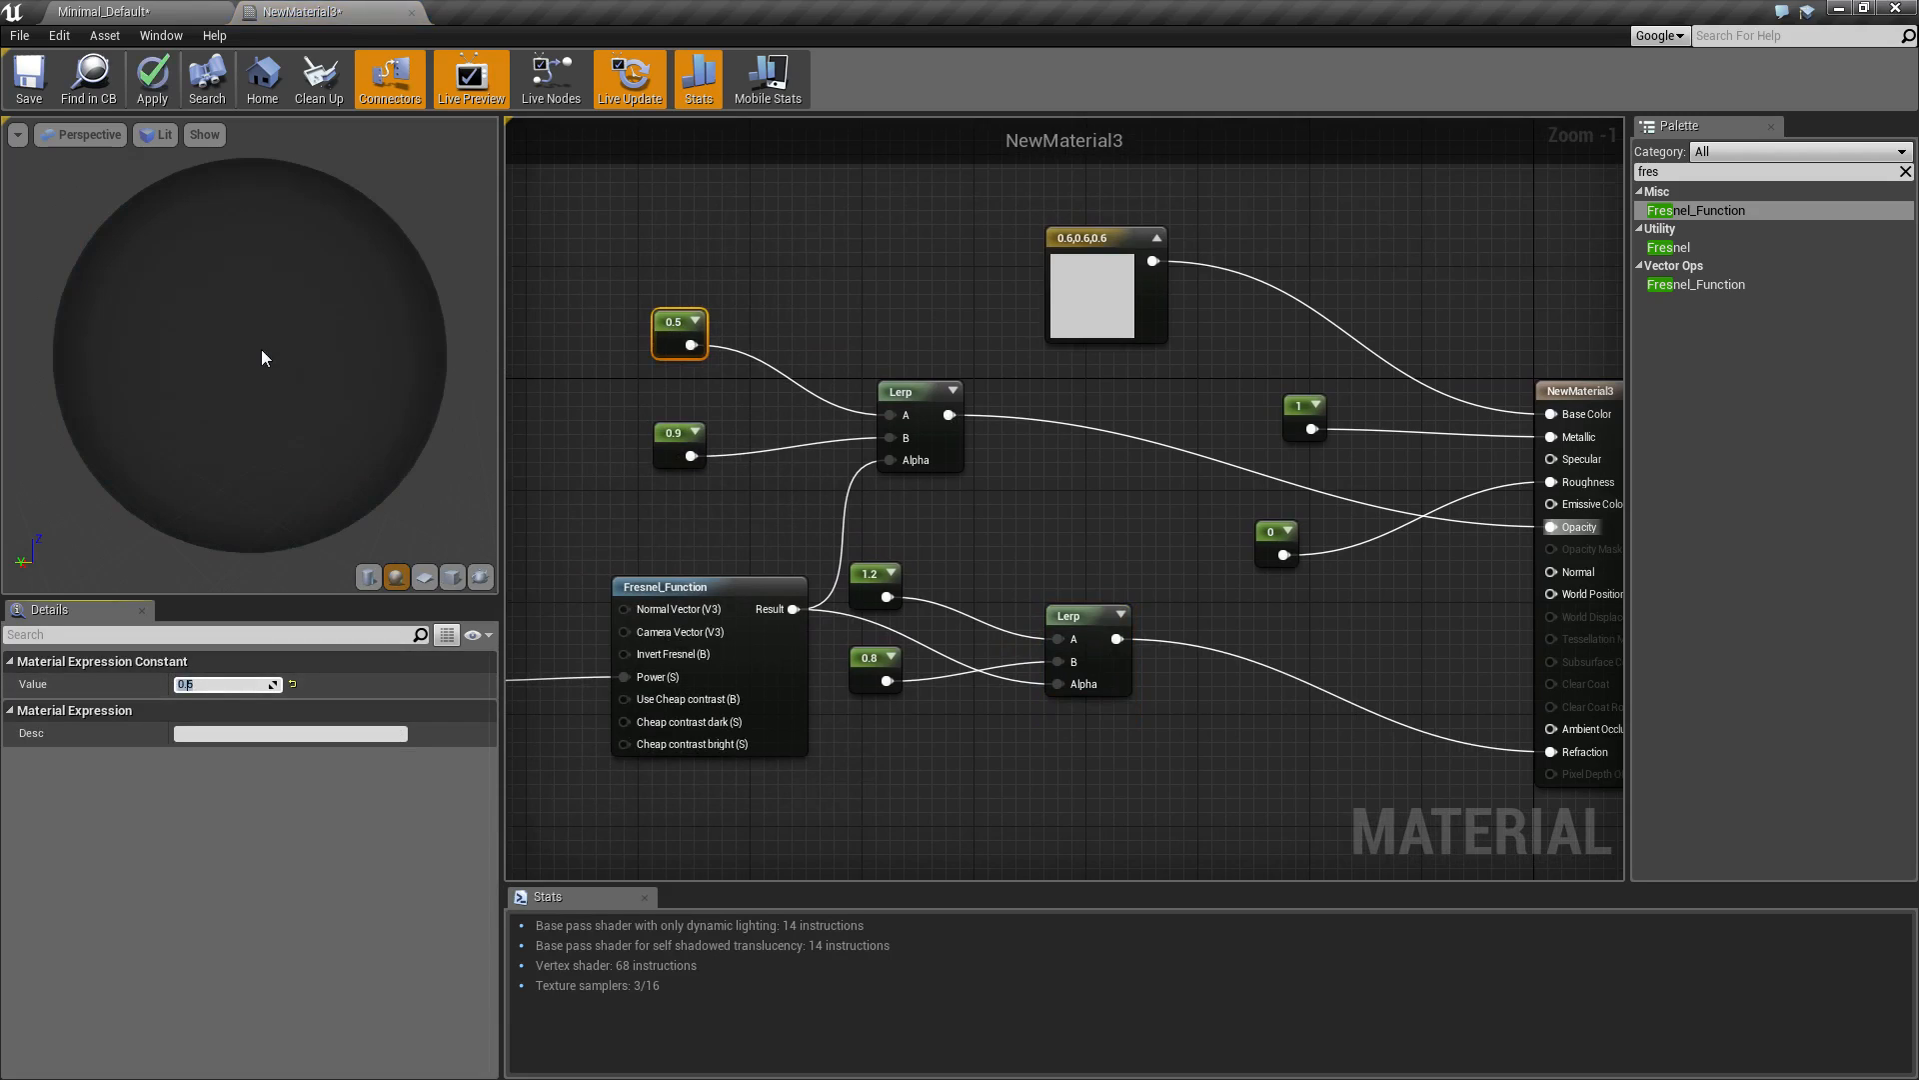
{"action": "left_click", "coordinate": [229, 687]}
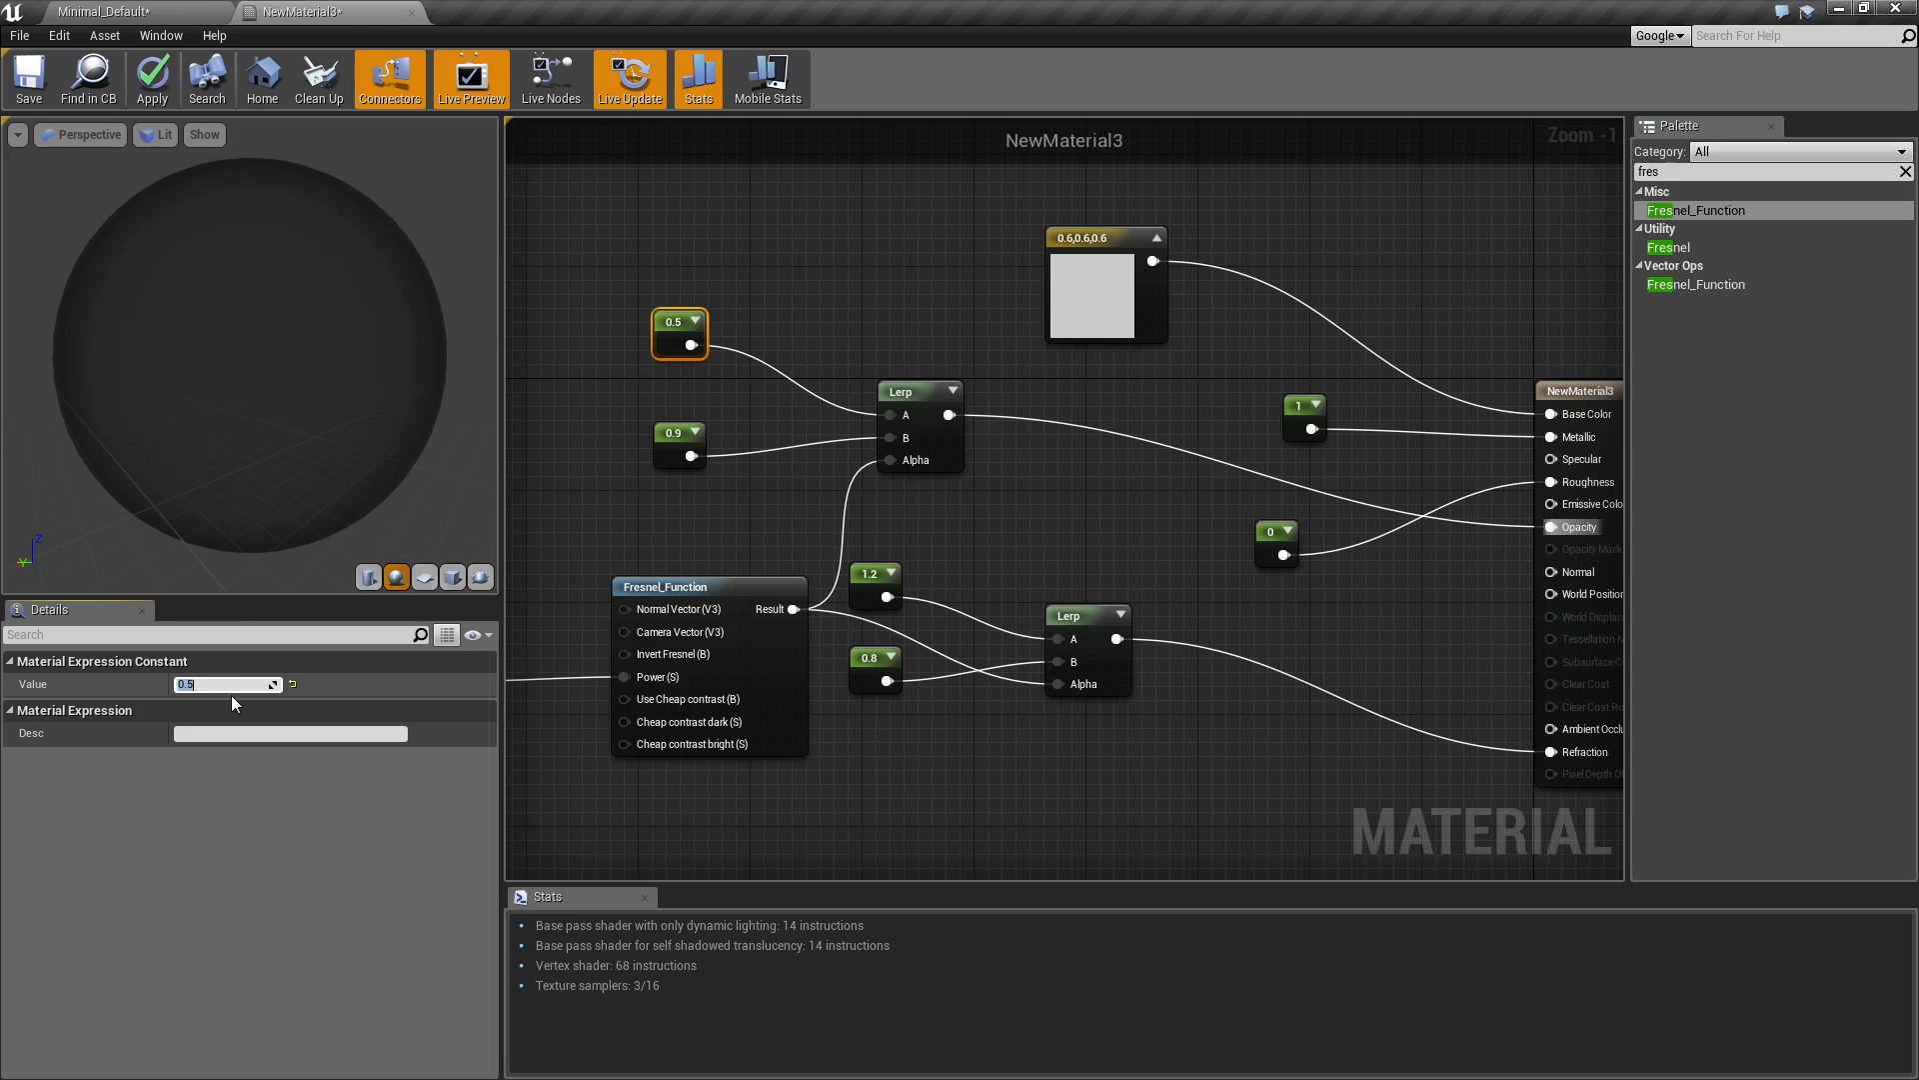
{"action": "type", "text": "0.05"}
{"action": "key", "text": "Return"}
Set the constant feeding the opacity Lerp's B input to 0.2.
{"action": "left_click", "coordinate": [666, 424]}
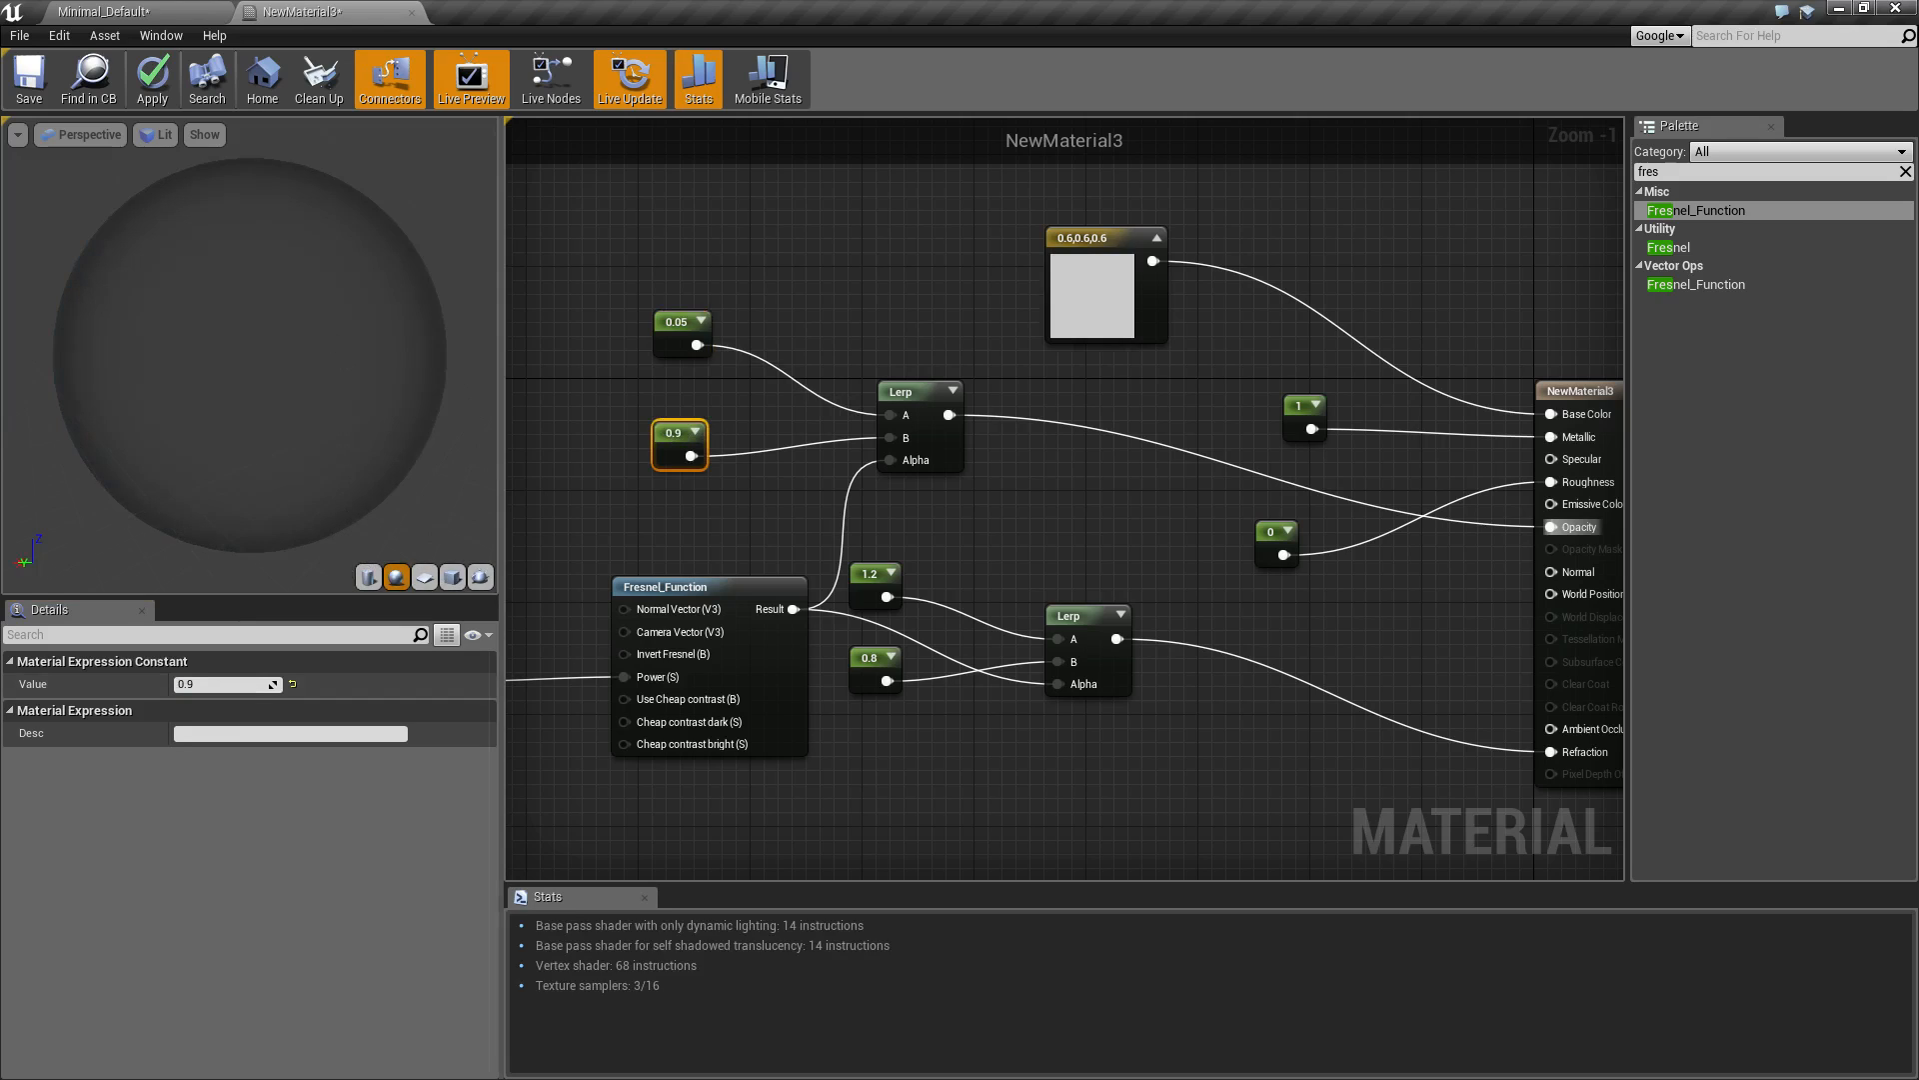
{"action": "left_click", "coordinate": [258, 687]}
{"action": "key", "text": "BackSpace"}
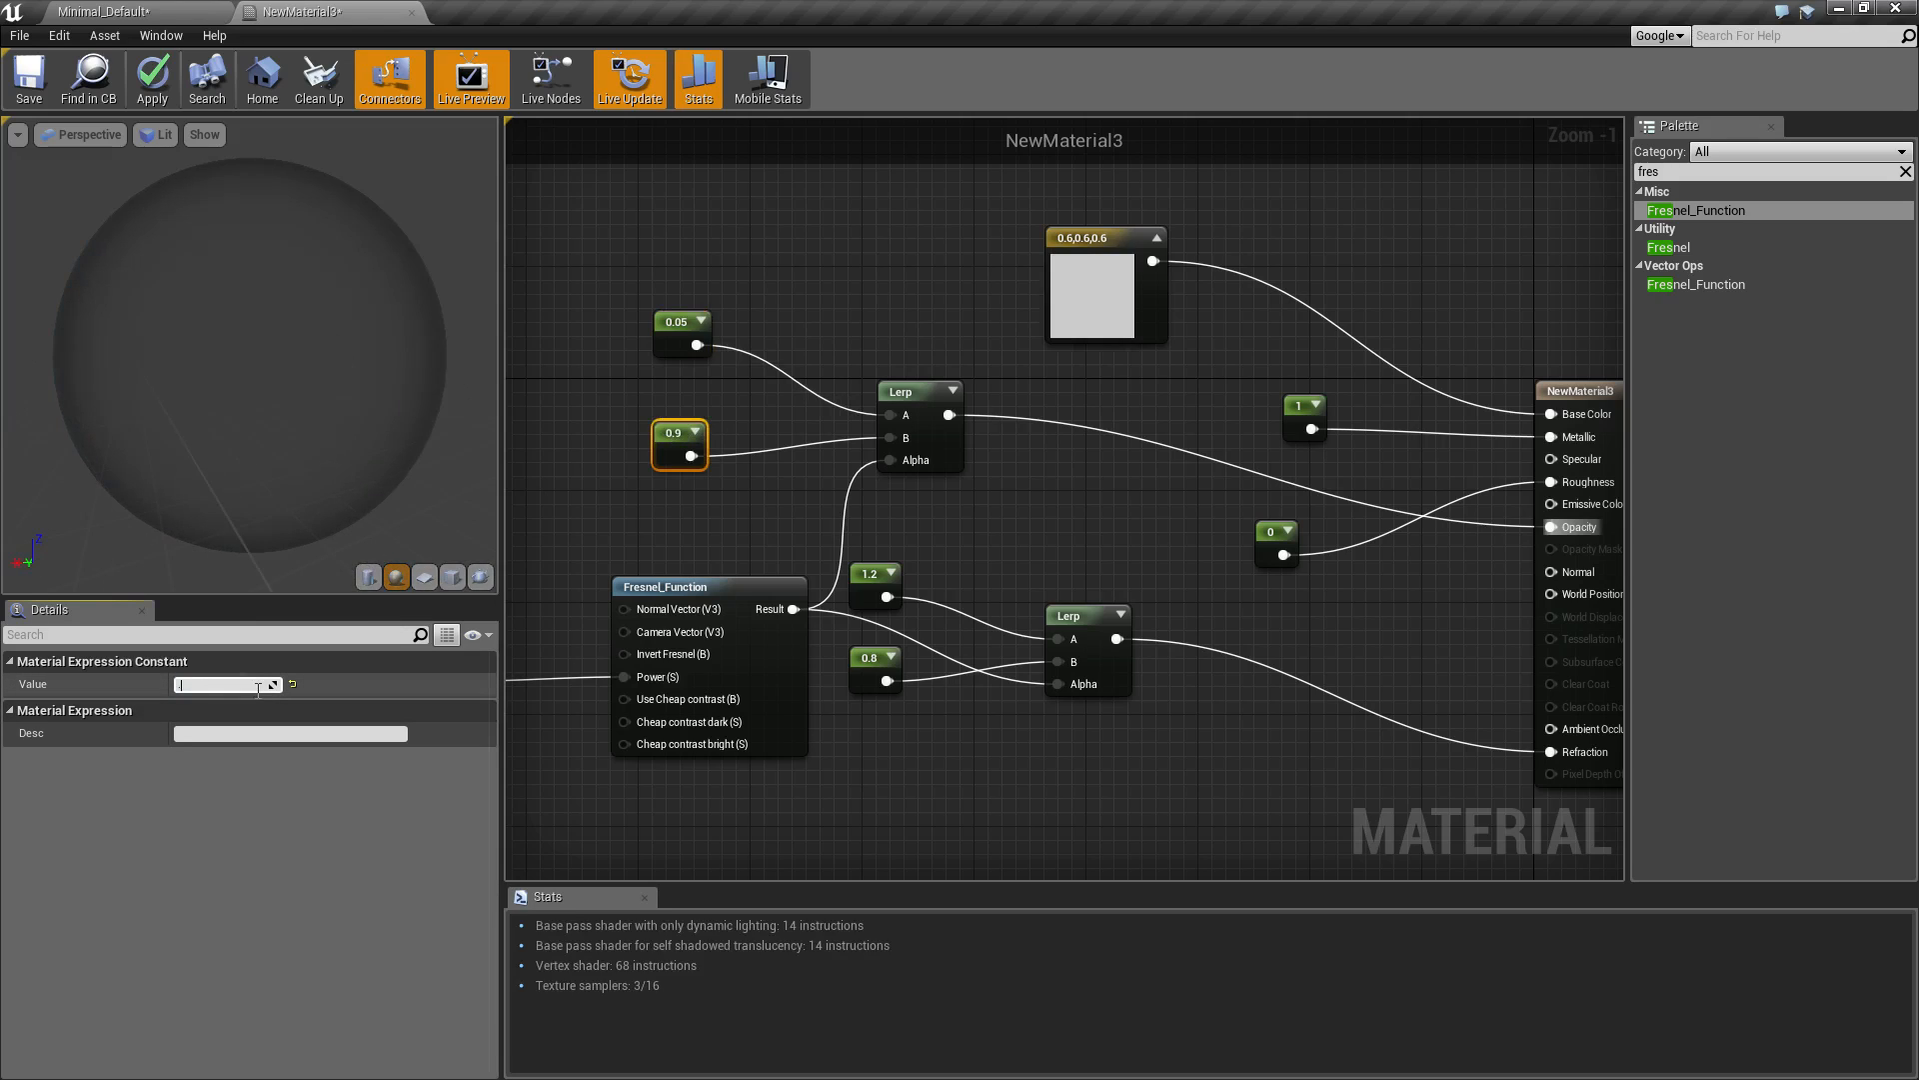
{"action": "type", "text": "0.2"}
{"action": "key", "text": "Return"}
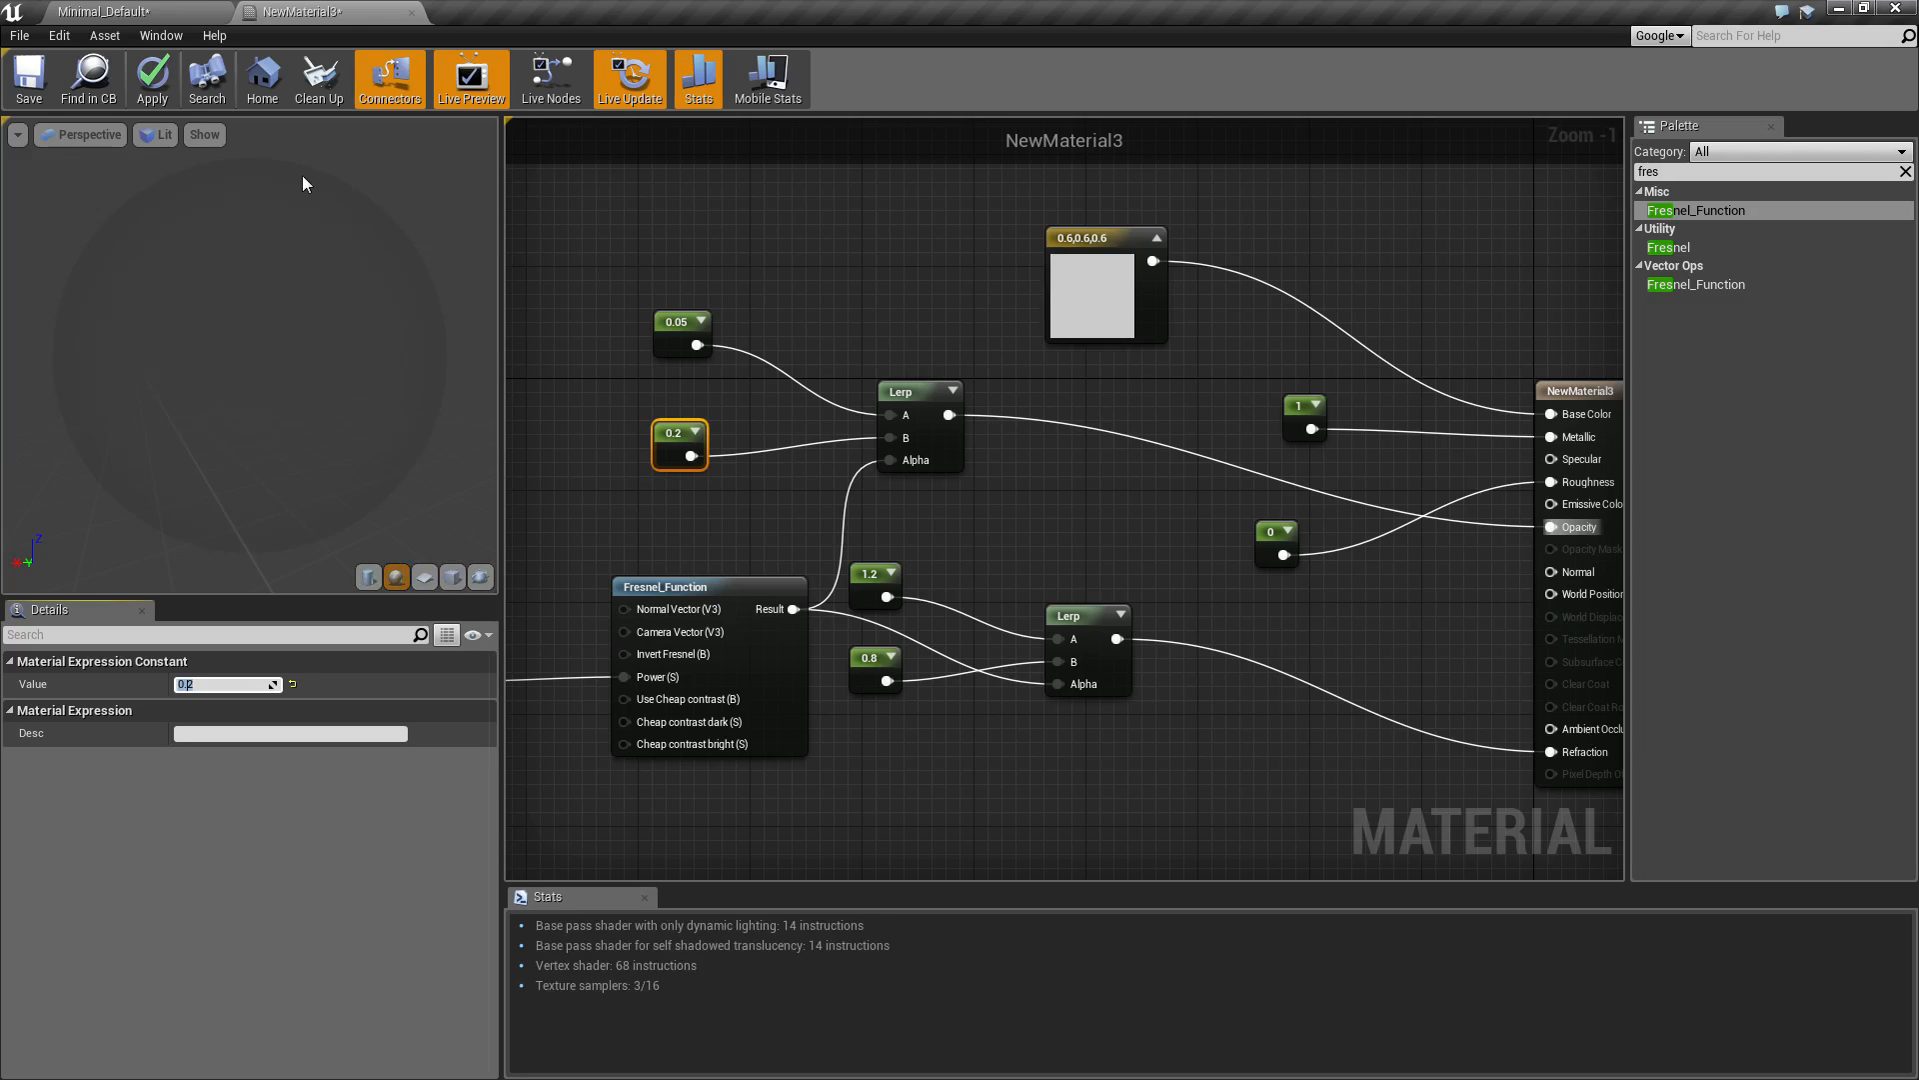
Apply the material changes and view the wine glass from different angles in the Minimal_Default level.
{"action": "left_click", "coordinate": [152, 80]}
{"action": "left_click", "coordinate": [100, 11]}
{"action": "left_click_drag", "start_coordinate": [779, 360], "coordinate": [791, 365]}
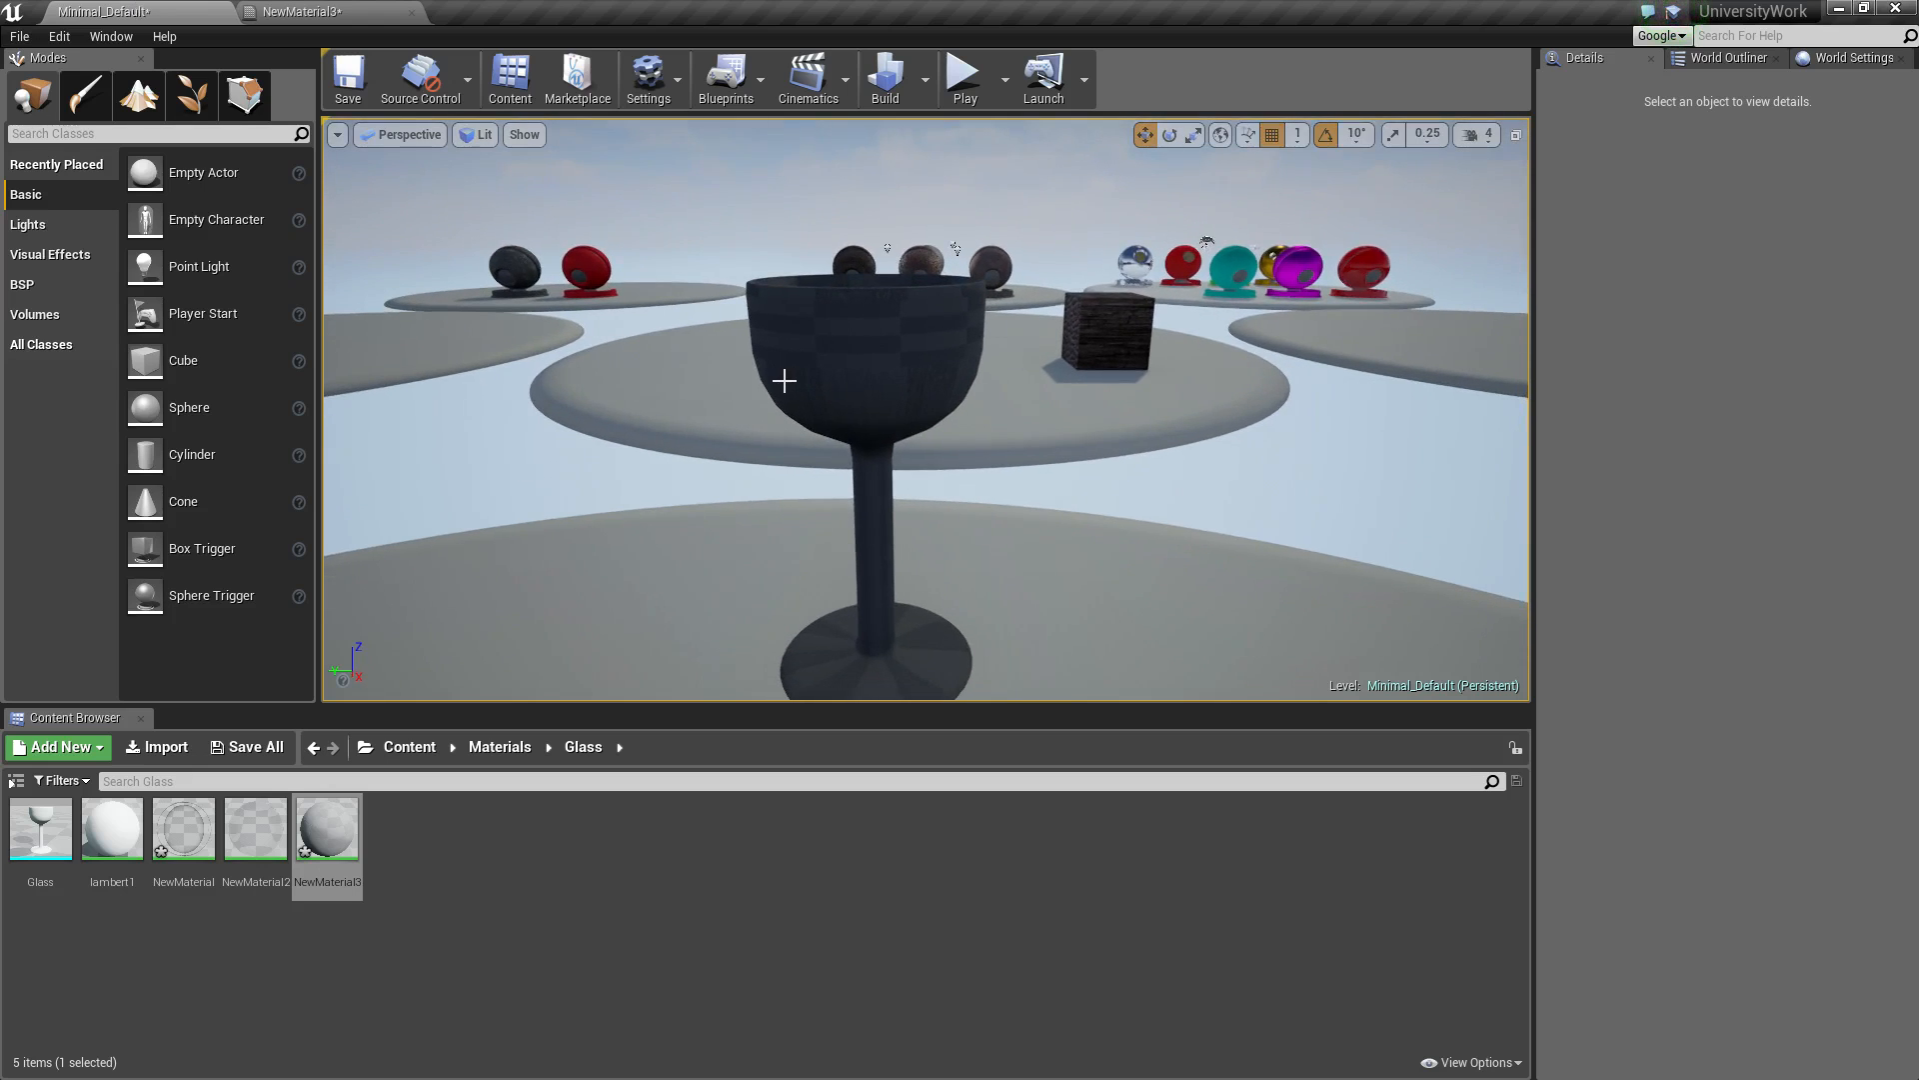
{"action": "left_click_drag", "start_coordinate": [802, 403], "coordinate": [694, 463]}
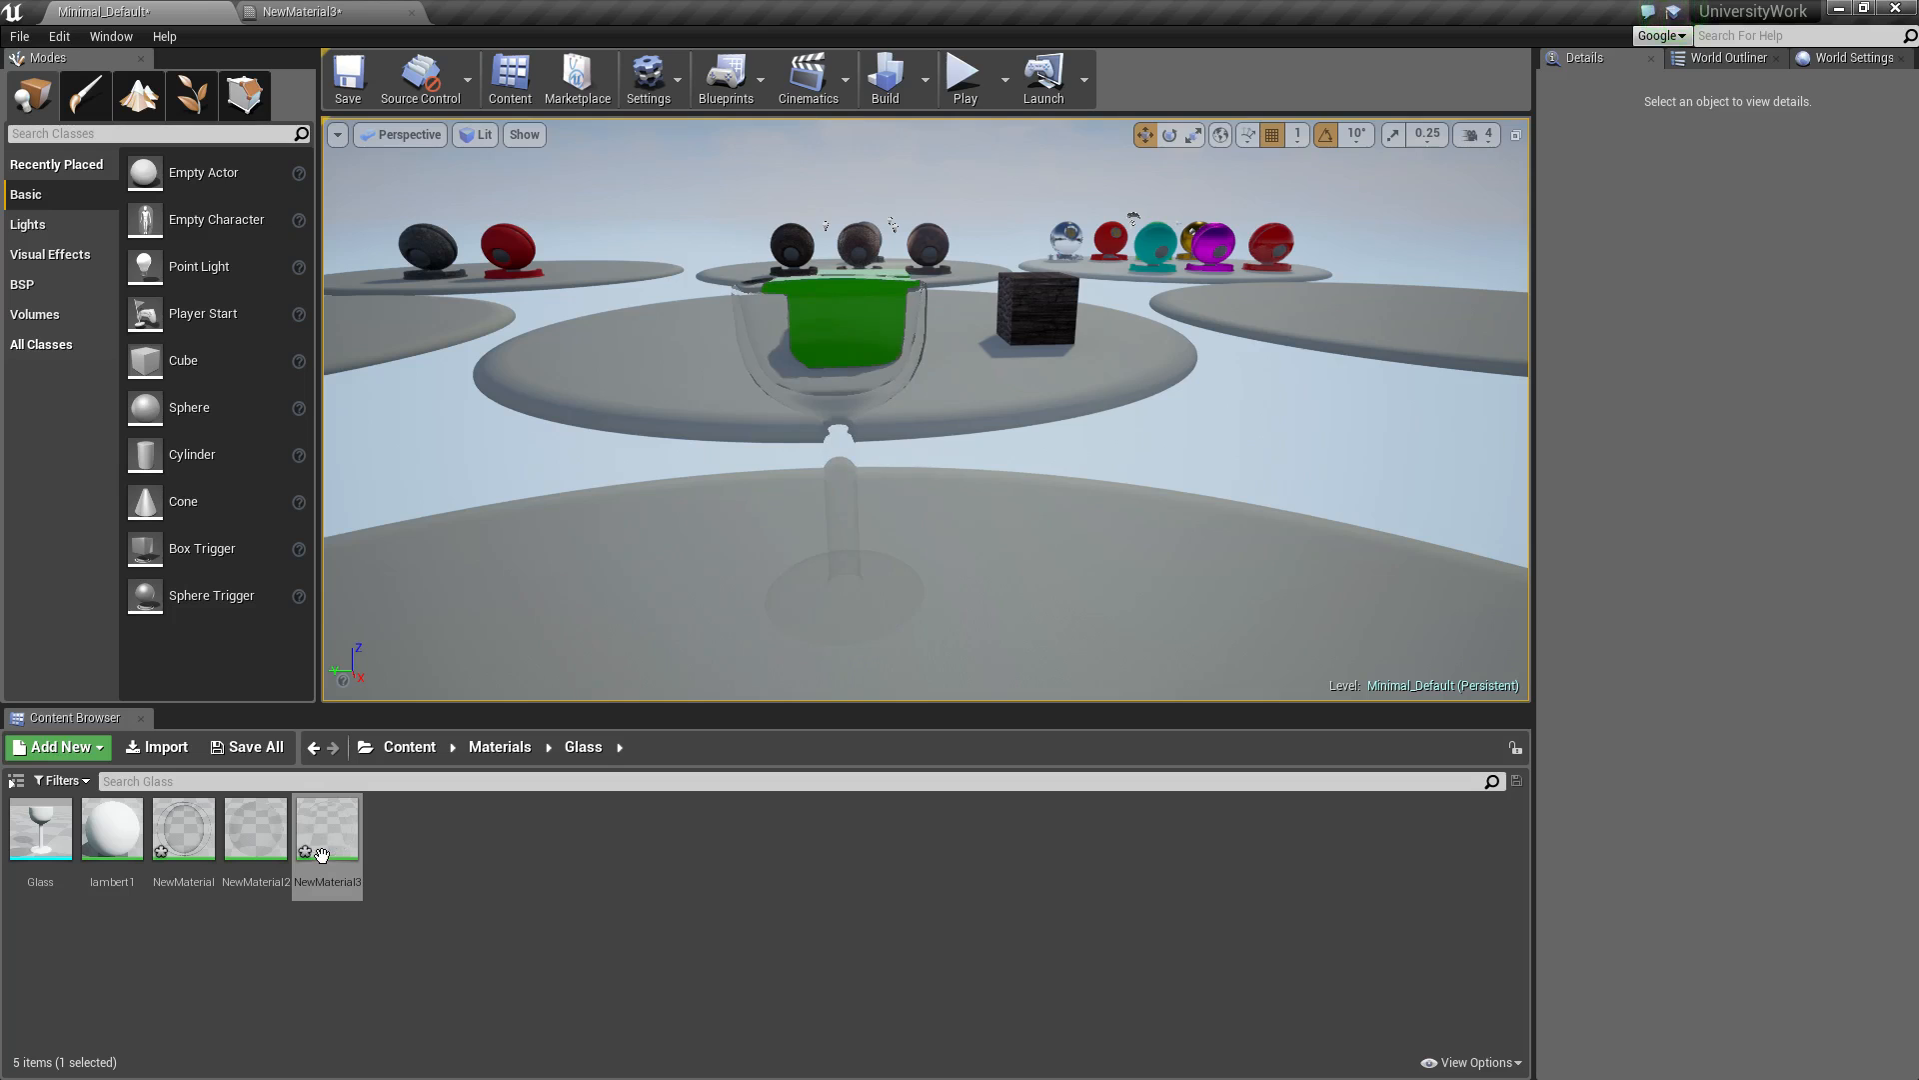
{"action": "left_click_drag", "start_coordinate": [1001, 362], "coordinate": [959, 326]}
{"action": "right_click_drag", "start_coordinate": [959, 326], "coordinate": [1069, 355]}
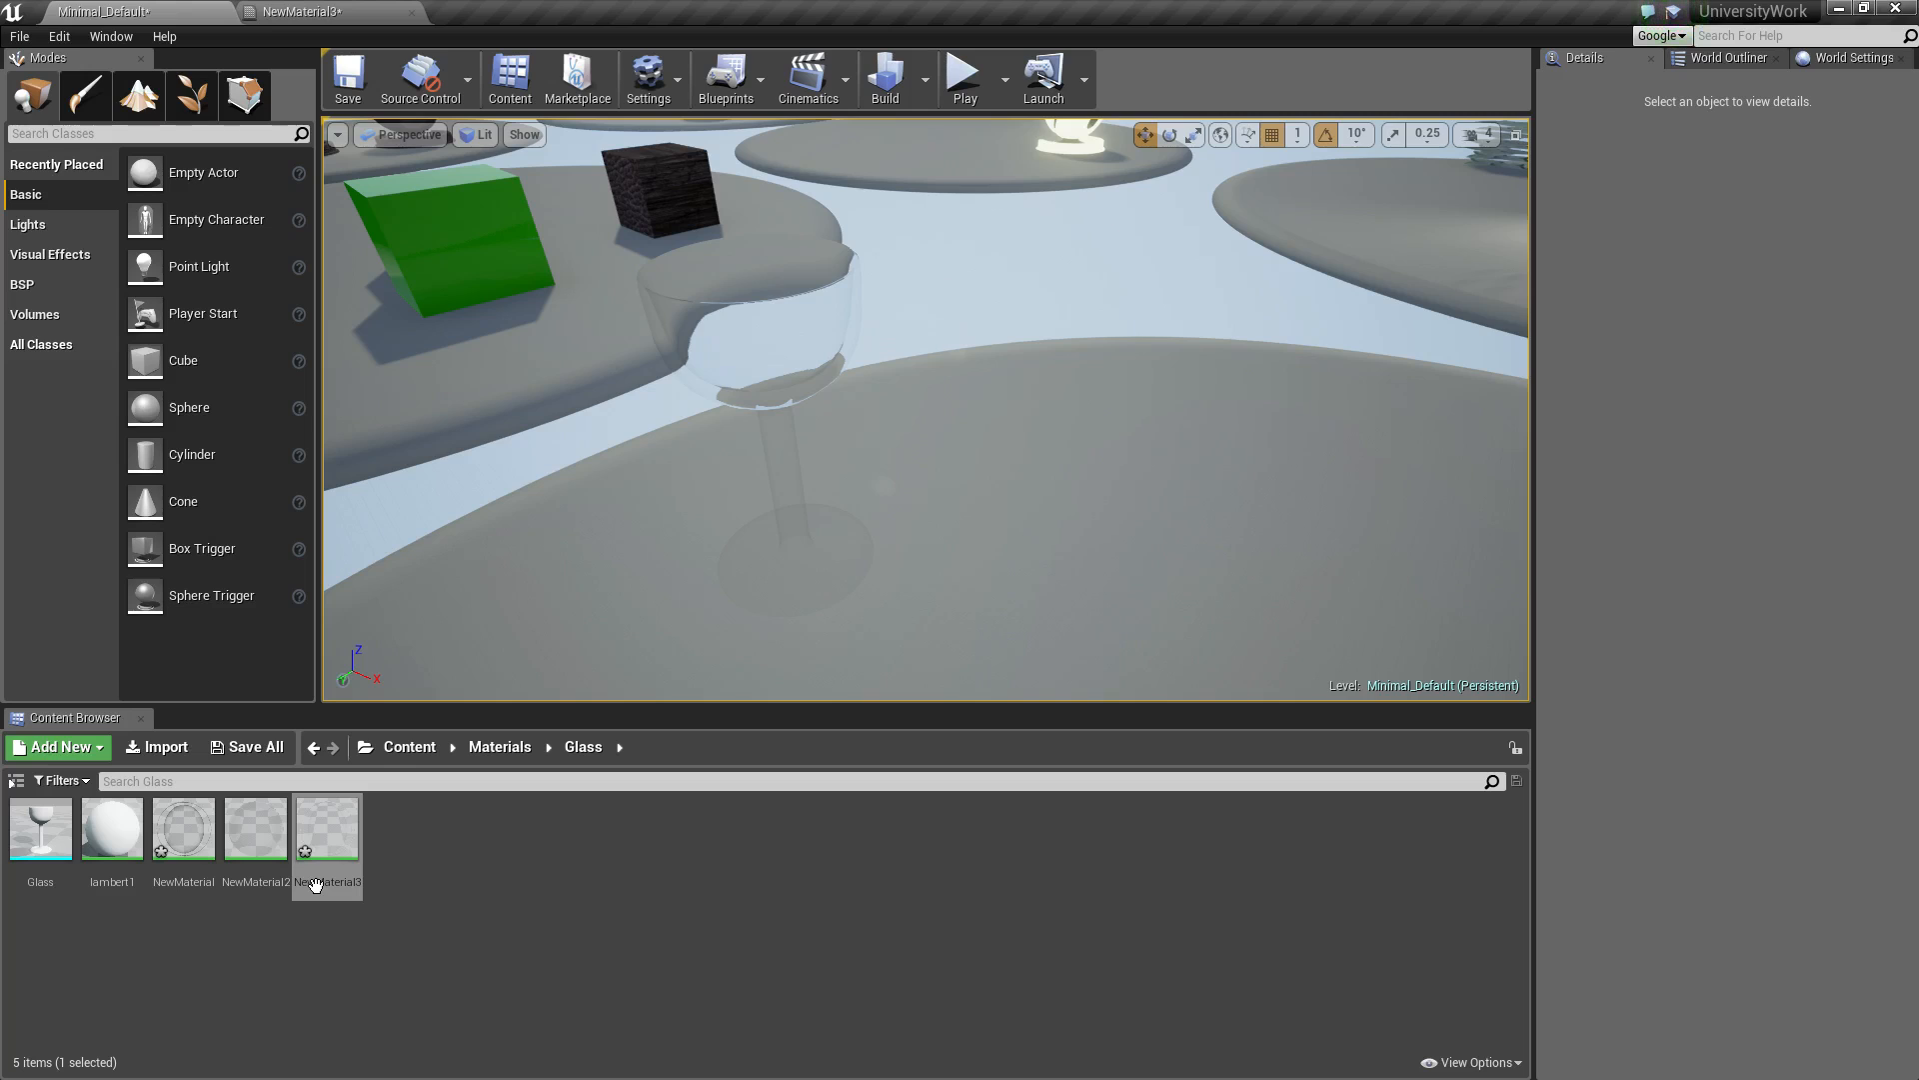